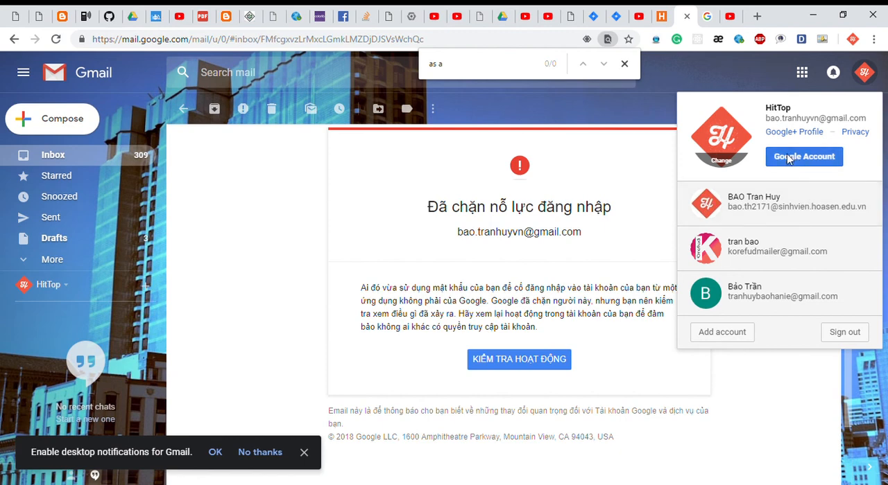
Open the Google Account settings and go to the section on apps with access to the account.
{"action": "left_click", "coordinate": [787, 159]}
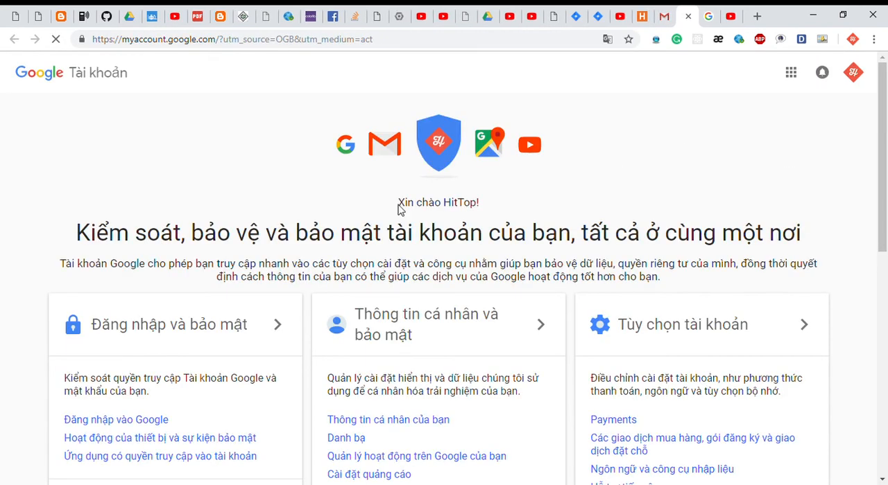
{"action": "scroll", "coordinate": [350, 207], "scroll_direction": "down", "scroll_amount": 4}
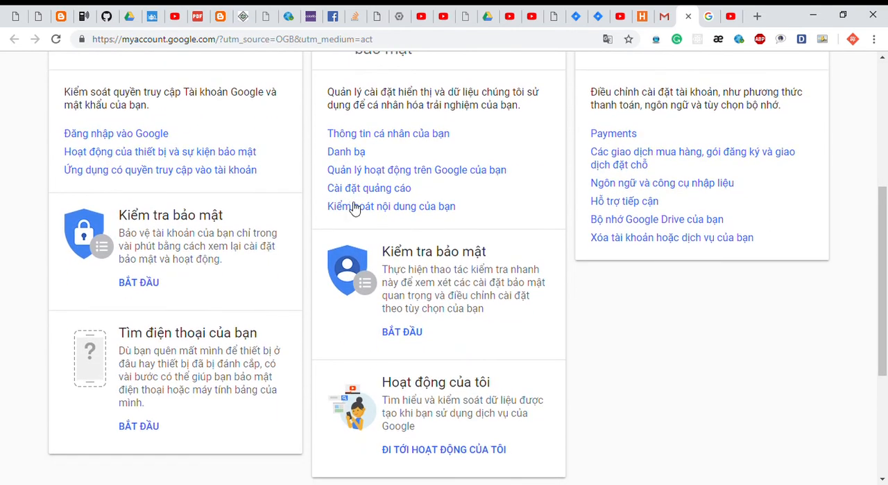
{"action": "scroll", "coordinate": [354, 210], "scroll_direction": "down", "scroll_amount": 3}
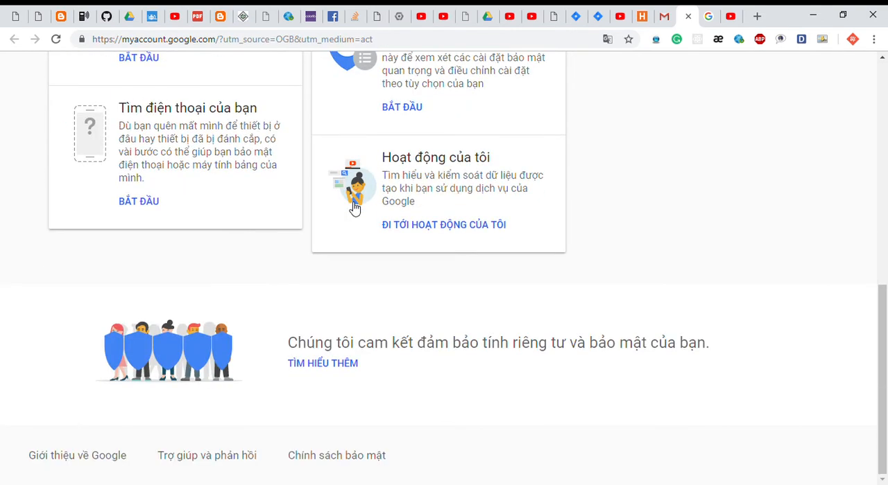
{"action": "scroll", "coordinate": [352, 206], "scroll_direction": "up", "scroll_amount": 8}
{"action": "scroll", "coordinate": [350, 207], "scroll_direction": "down", "scroll_amount": 3}
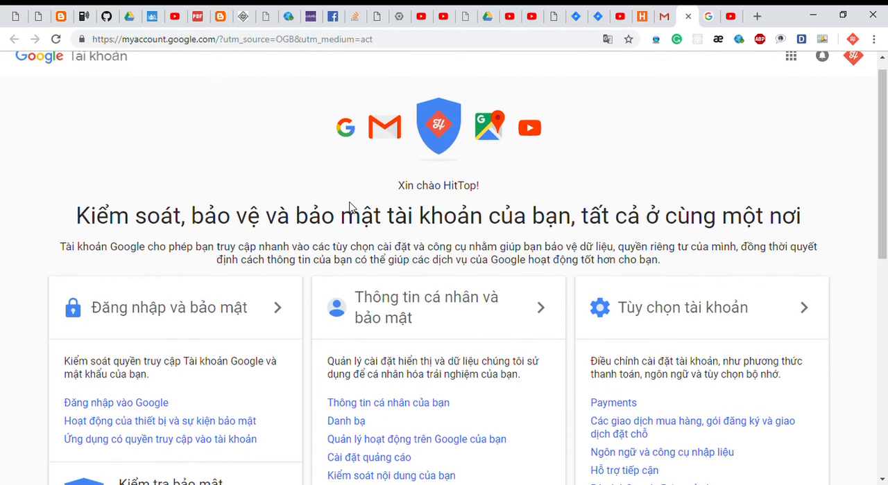
{"action": "scroll", "coordinate": [354, 208], "scroll_direction": "down", "scroll_amount": 1}
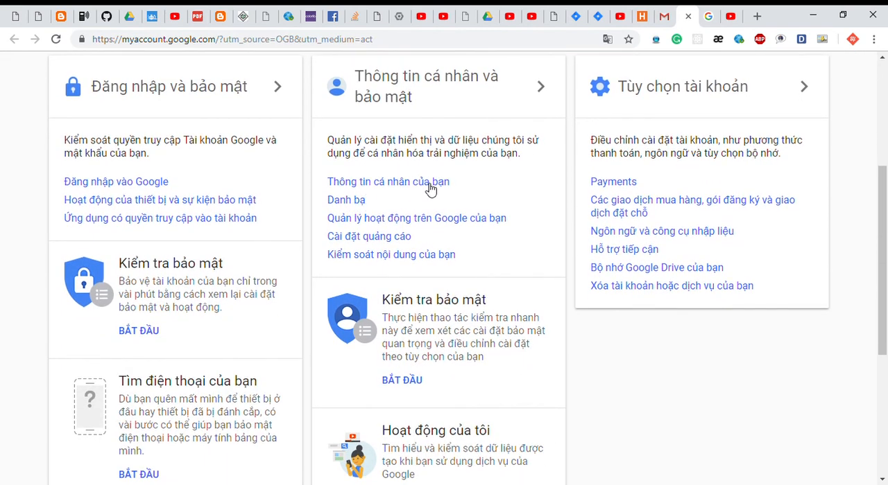
{"action": "left_click", "coordinate": [148, 222]}
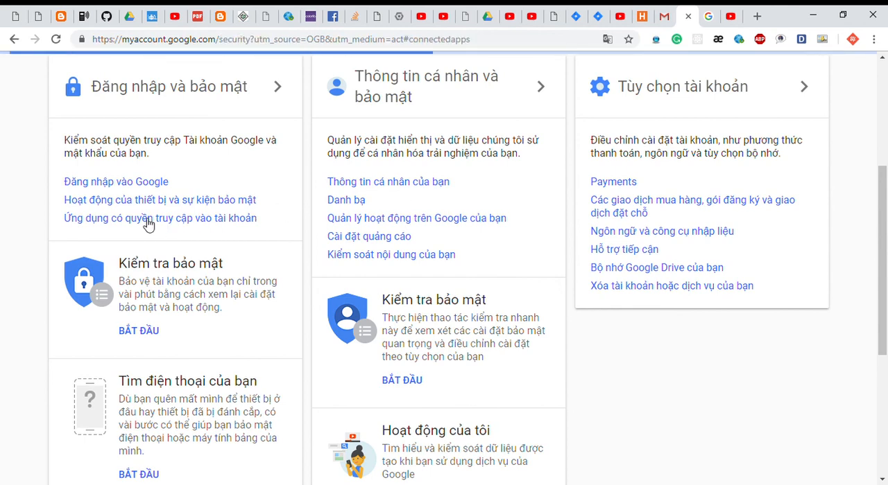
Turn on access for less secure apps in the Google account's sign-in and security settings.
{"action": "scroll", "coordinate": [322, 302], "scroll_direction": "down", "scroll_amount": 5}
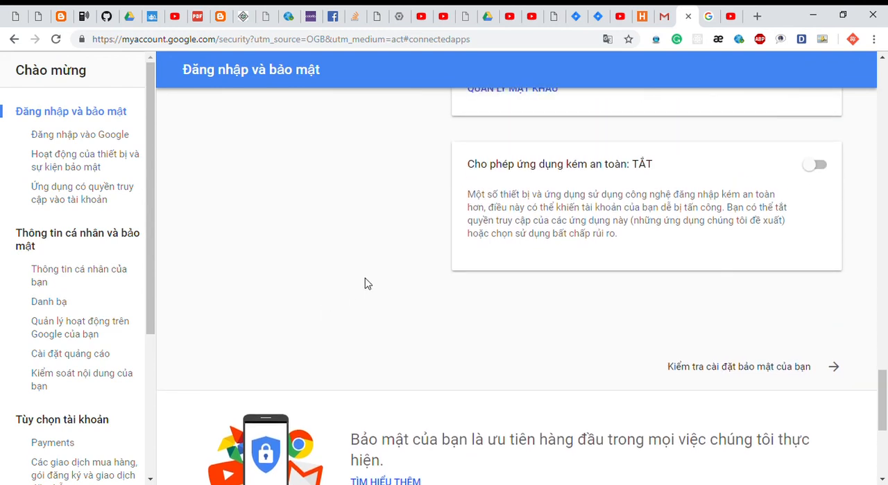
{"action": "scroll", "coordinate": [365, 278], "scroll_direction": "up", "scroll_amount": 1}
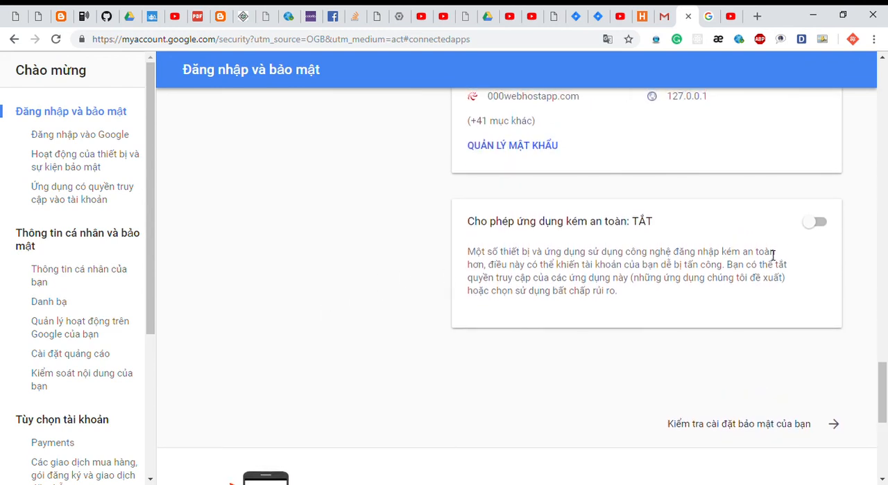
{"action": "left_click", "coordinate": [817, 225]}
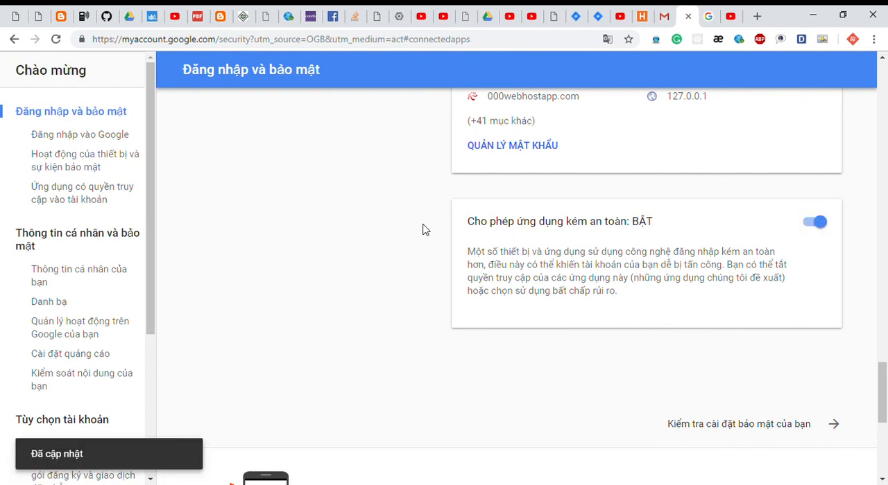
{"action": "triple_click", "coordinate": [473, 227]}
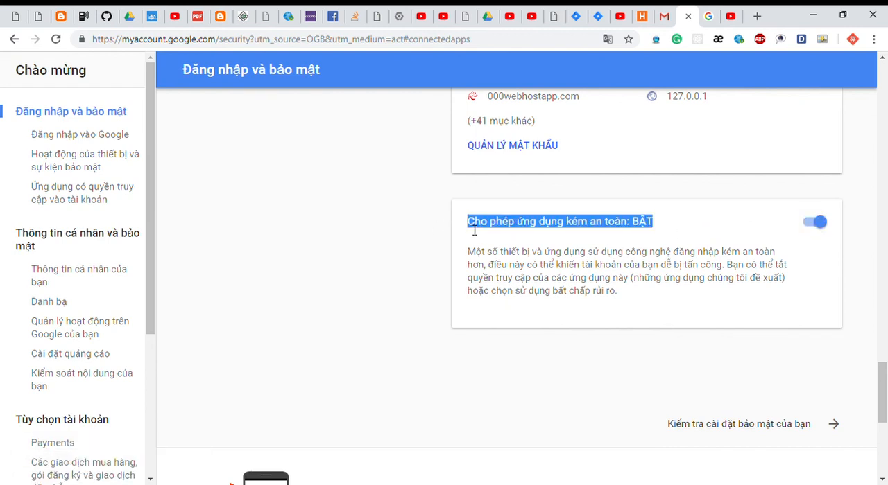
{"action": "left_click", "coordinate": [404, 218]}
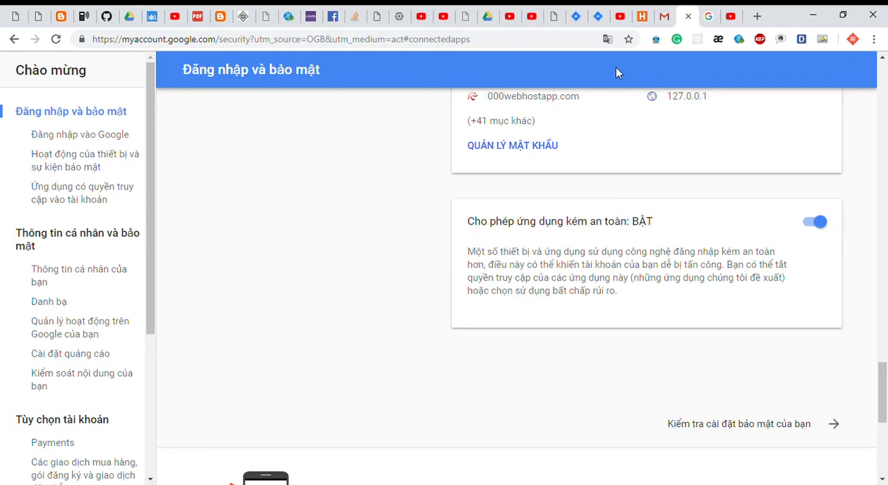
Switch to the Jira administration page and test the connection of the Human jira SMTP mail server using Gmail.
{"action": "left_click", "coordinate": [597, 16]}
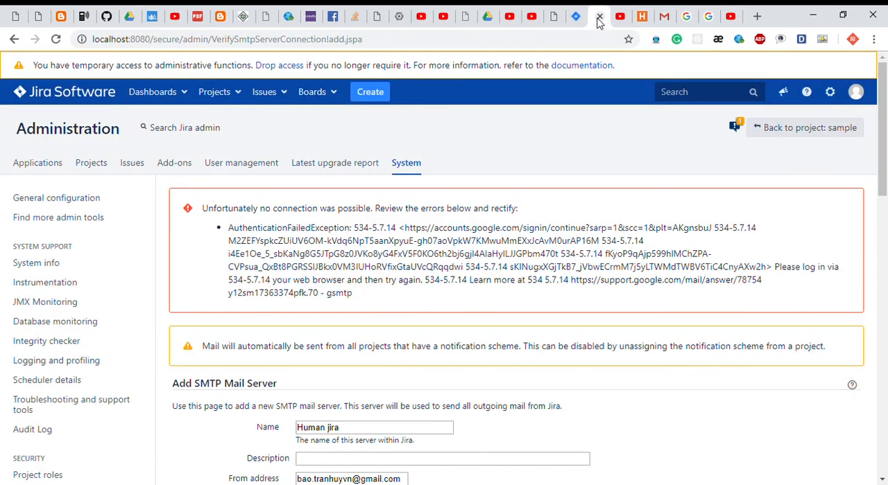
{"action": "scroll", "coordinate": [468, 334], "scroll_direction": "down", "scroll_amount": 10}
{"action": "scroll", "coordinate": [467, 333], "scroll_direction": "up", "scroll_amount": 11}
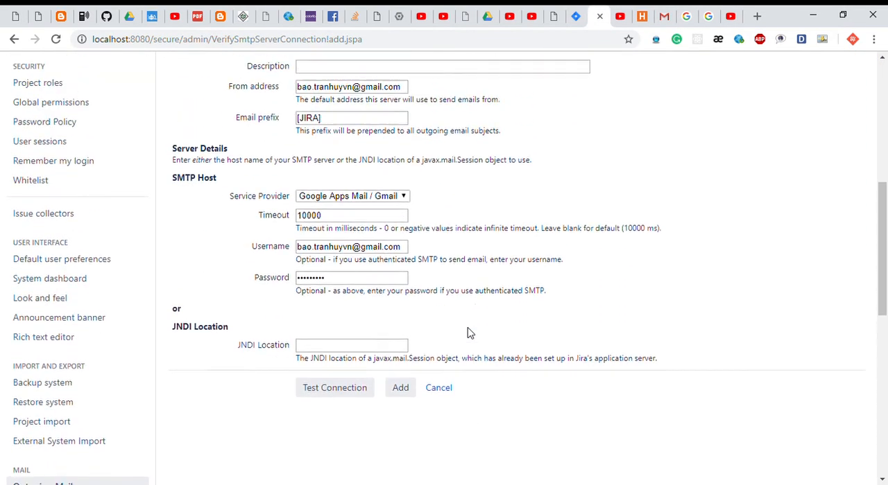
{"action": "scroll", "coordinate": [420, 345], "scroll_direction": "down", "scroll_amount": 1}
{"action": "left_click", "coordinate": [360, 392]}
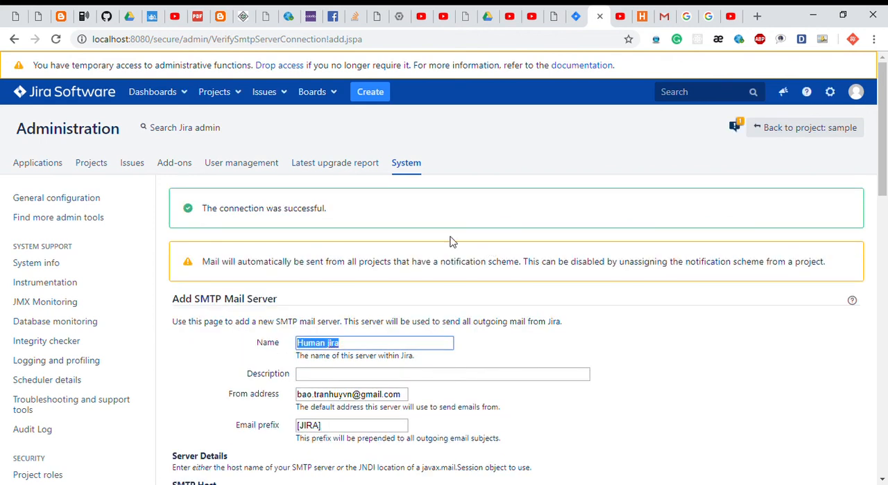
Add the Human jira SMTP mail server to Jira and review its outgoing mail details.
{"action": "scroll", "coordinate": [404, 229], "scroll_direction": "down", "scroll_amount": 4}
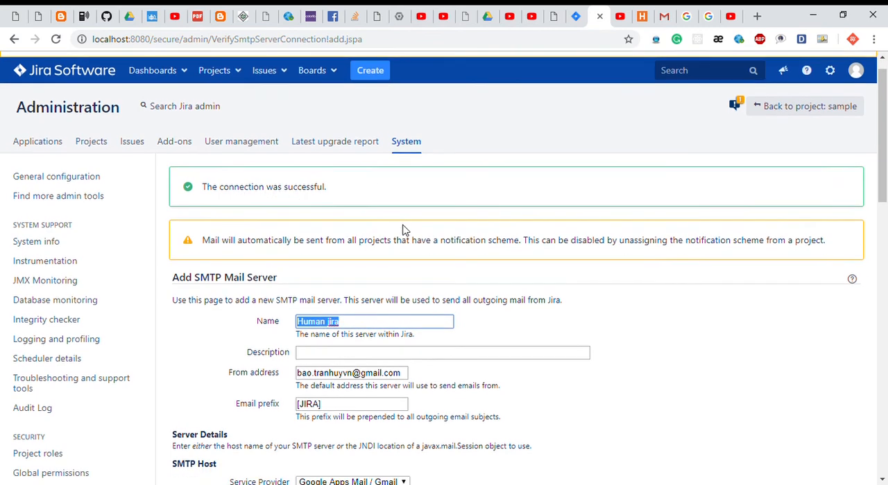
{"action": "scroll", "coordinate": [404, 230], "scroll_direction": "down", "scroll_amount": 4}
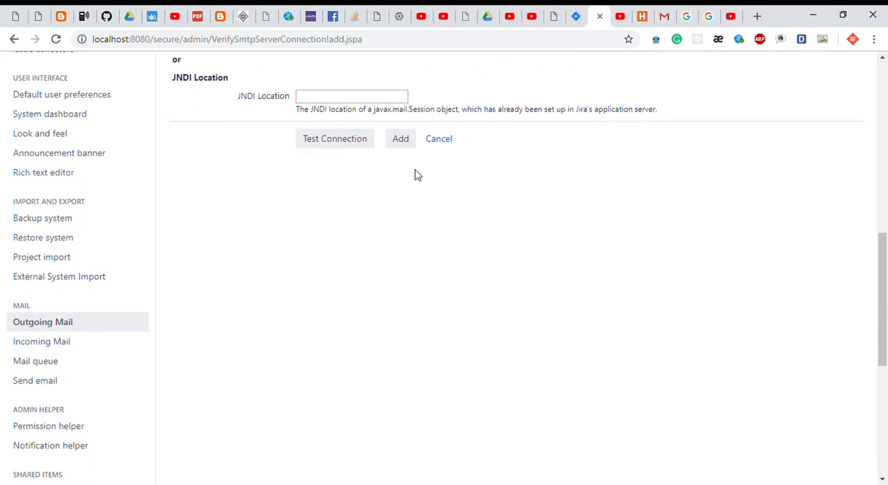
{"action": "scroll", "coordinate": [414, 175], "scroll_direction": "up", "scroll_amount": 1}
{"action": "left_click", "coordinate": [396, 210]}
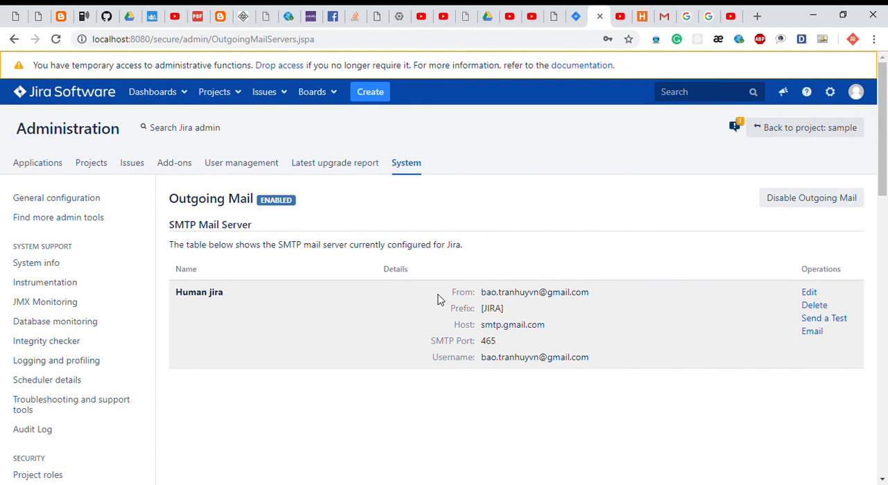
{"action": "left_click_drag", "start_coordinate": [438, 299], "coordinate": [600, 389]}
{"action": "left_click", "coordinate": [597, 215]}
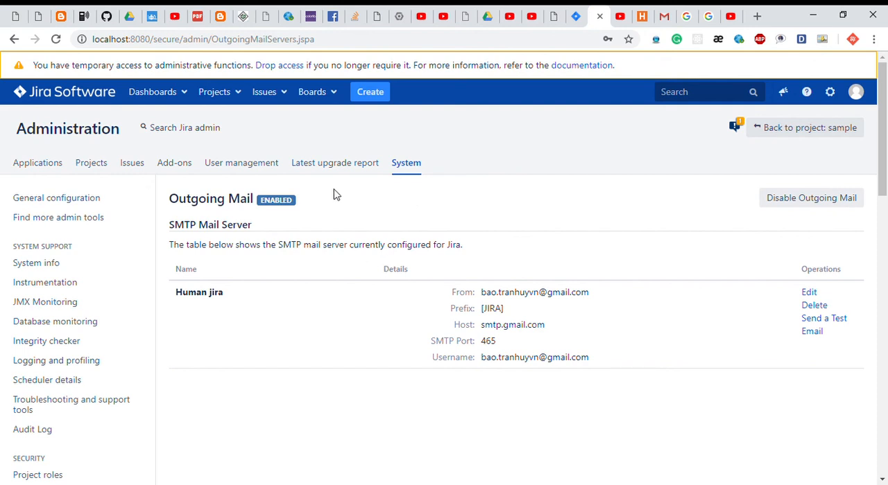
Invite a new user to Jira Software from user management by entering the teammate's email address and sending the invitation.
{"action": "left_click", "coordinate": [262, 163]}
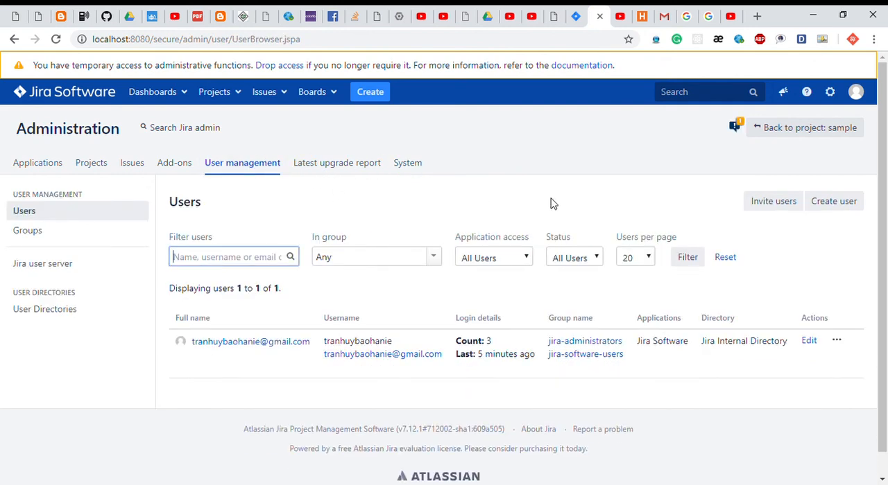
{"action": "left_click", "coordinate": [763, 208]}
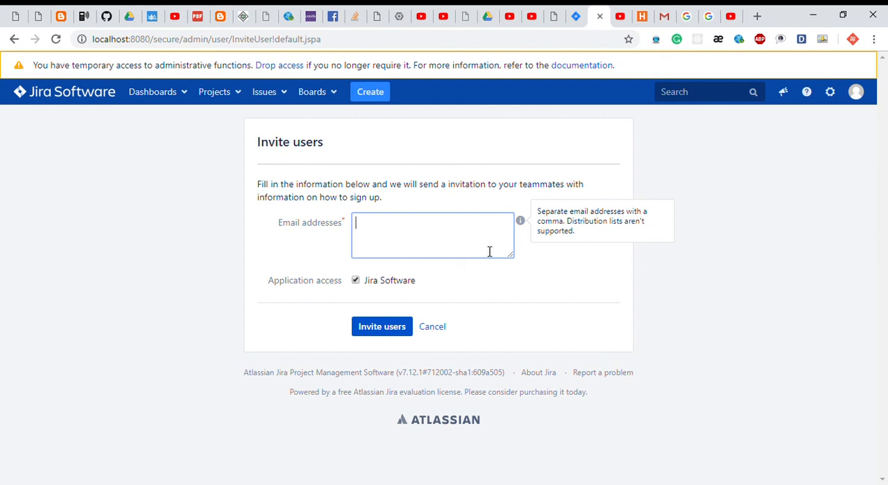
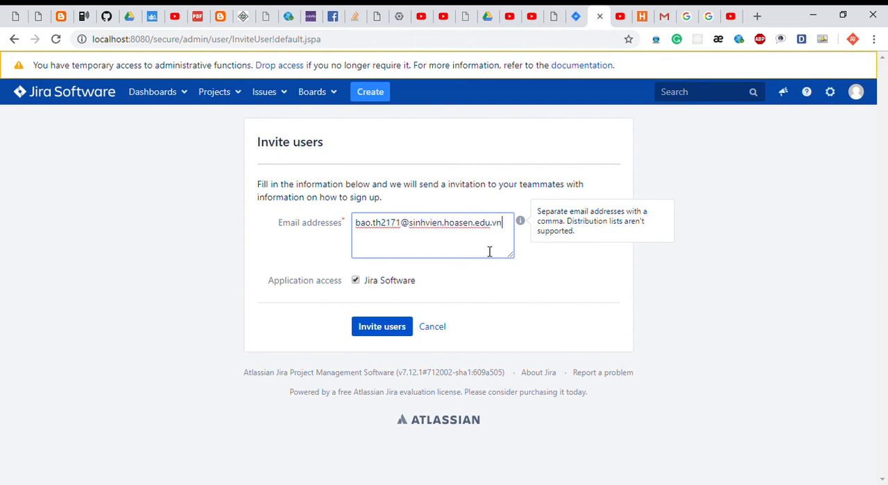
{"action": "left_click", "coordinate": [382, 335]}
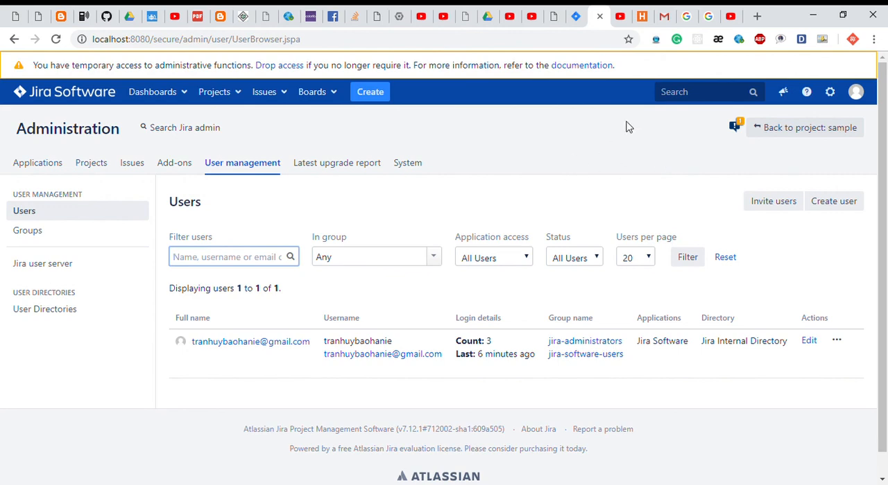
Switch to Gmail and open the inbox of the invited student account to look for the Jira invitation.
{"action": "left_click", "coordinate": [664, 16]}
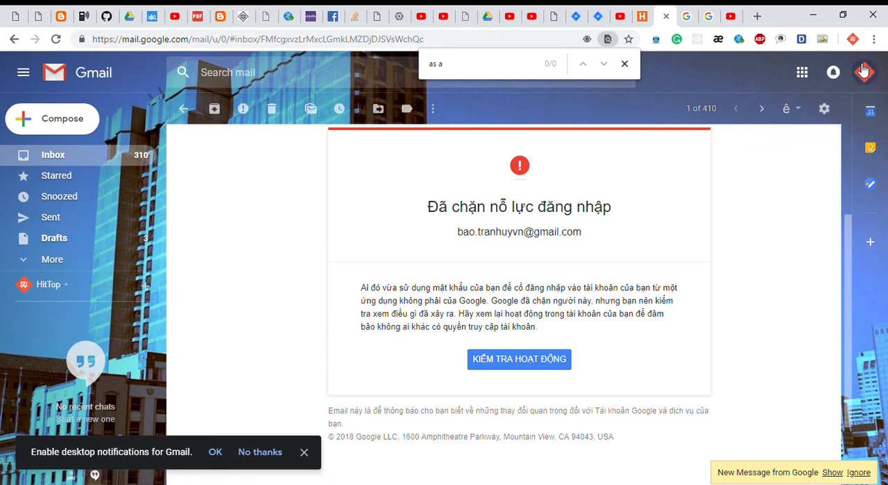
{"action": "left_click", "coordinate": [862, 71]}
{"action": "left_click", "coordinate": [787, 212]}
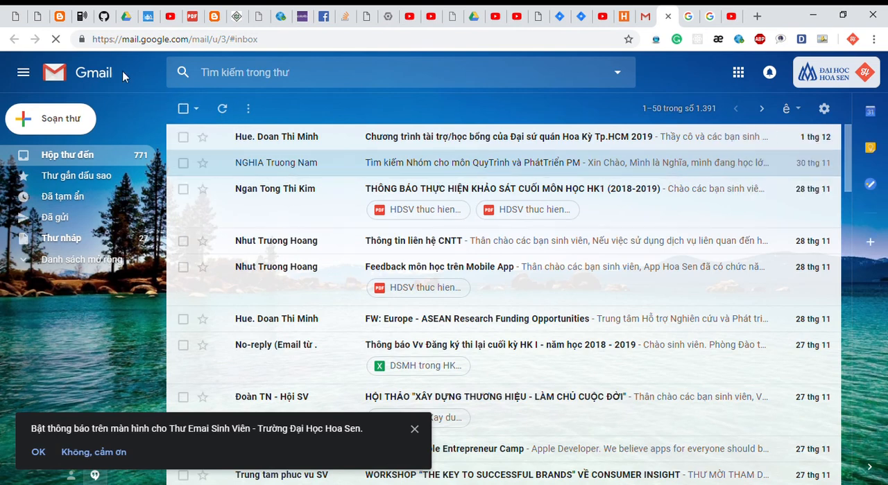
{"action": "left_click", "coordinate": [650, 24]}
{"action": "scroll", "coordinate": [634, 276], "scroll_direction": "down", "scroll_amount": 3}
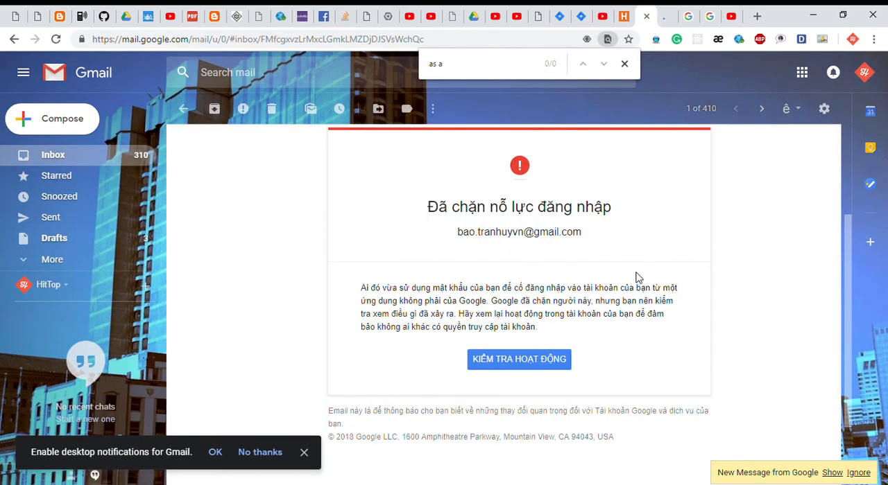
{"action": "scroll", "coordinate": [634, 276], "scroll_direction": "up", "scroll_amount": 5}
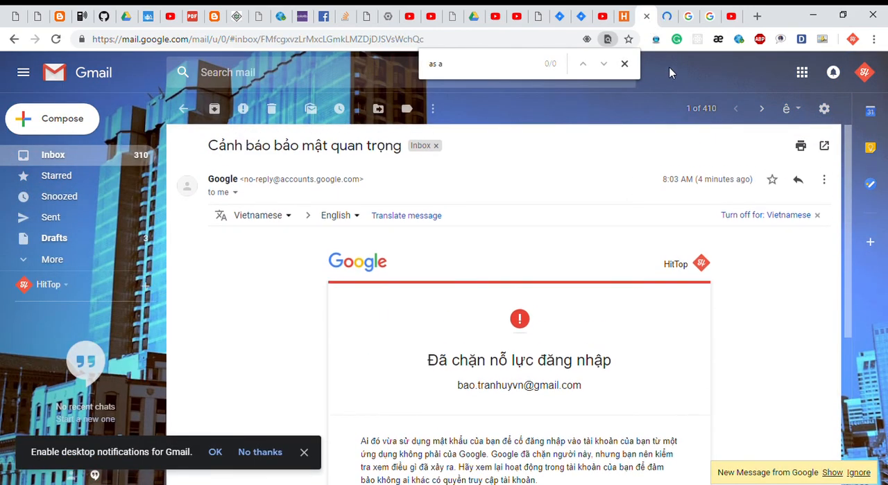
{"action": "left_click", "coordinate": [621, 19]}
{"action": "left_click", "coordinate": [669, 19]}
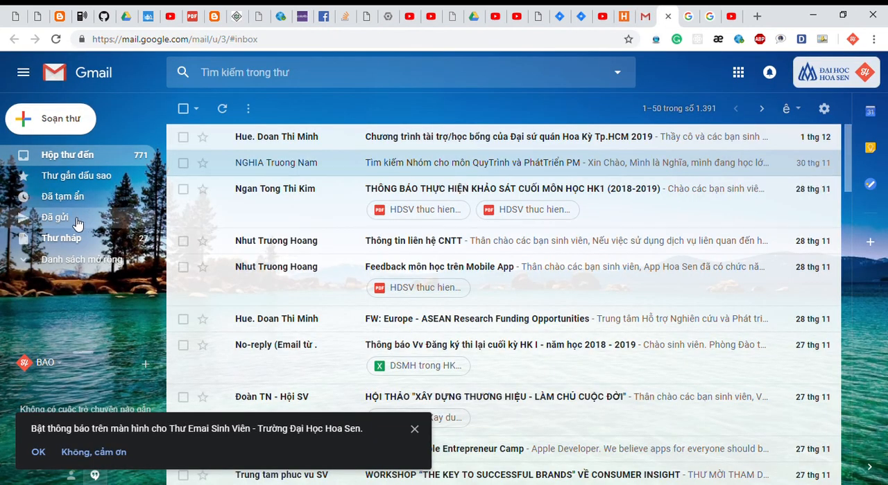
Check the student account's Spam and All Mail folders for the Jira invitation.
{"action": "left_click", "coordinate": [39, 265]}
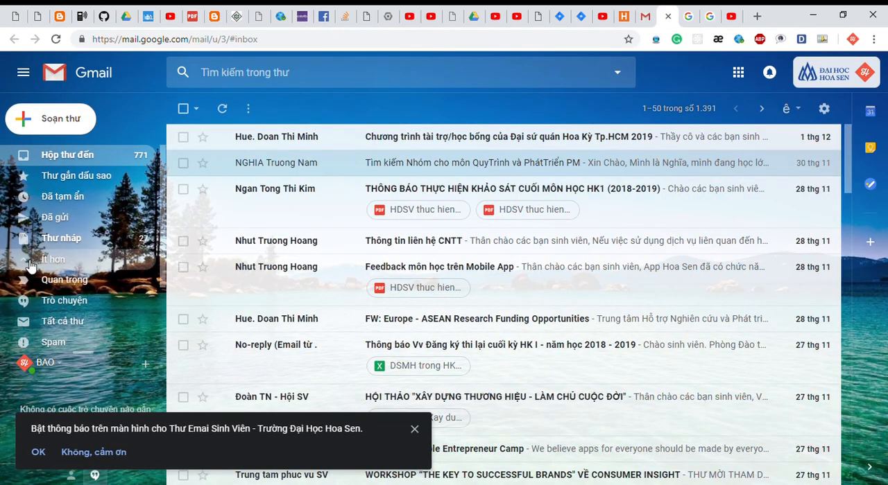
{"action": "left_click", "coordinate": [93, 343]}
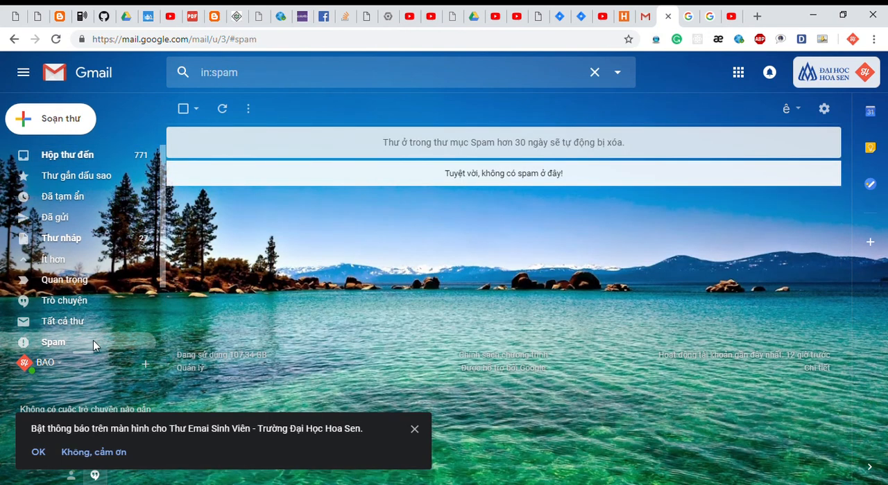
{"action": "left_click", "coordinate": [66, 323]}
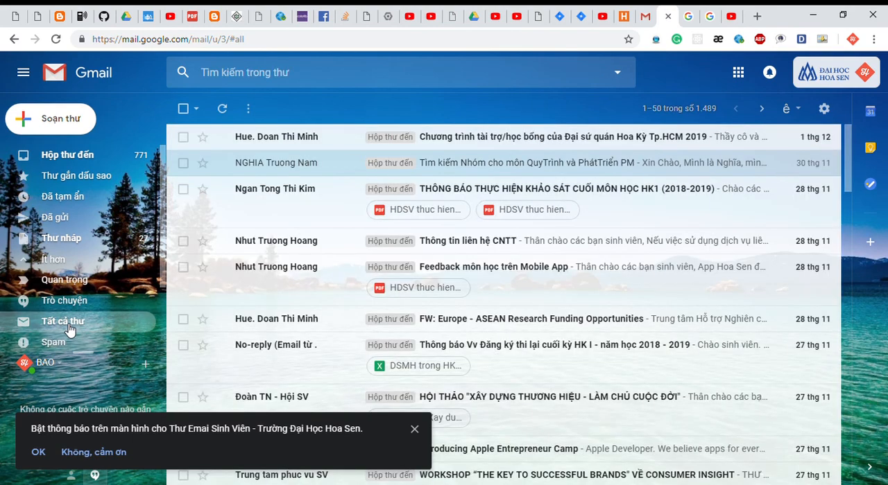
Return to Jira's user management, check the add-on notifications, and open the form for creating a new user.
{"action": "left_click", "coordinate": [560, 17]}
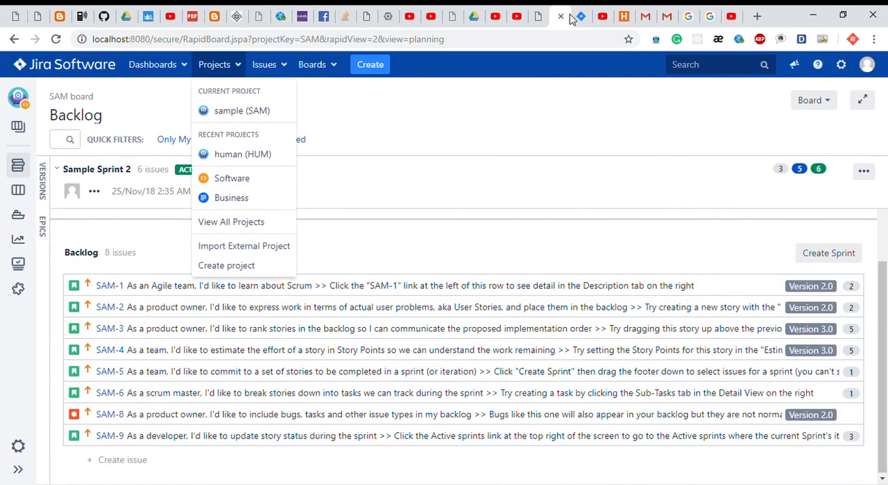
{"action": "left_click", "coordinate": [575, 18]}
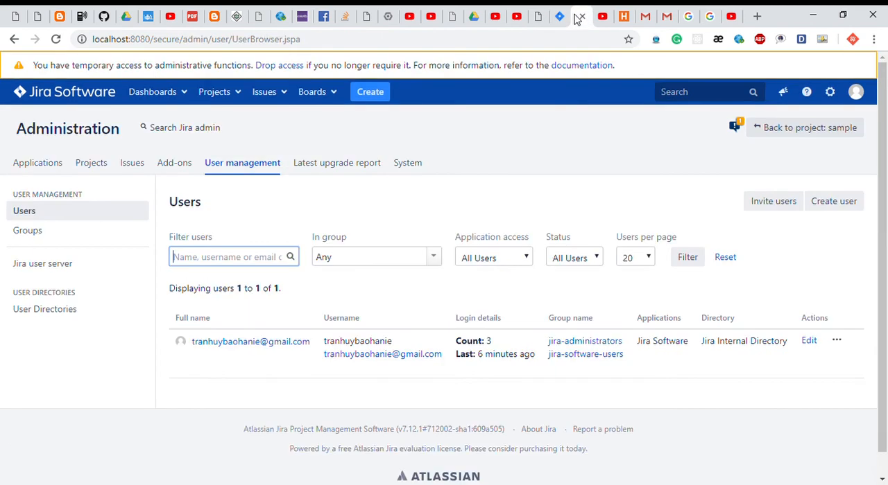
{"action": "left_click", "coordinate": [565, 181]}
{"action": "left_click", "coordinate": [736, 127]}
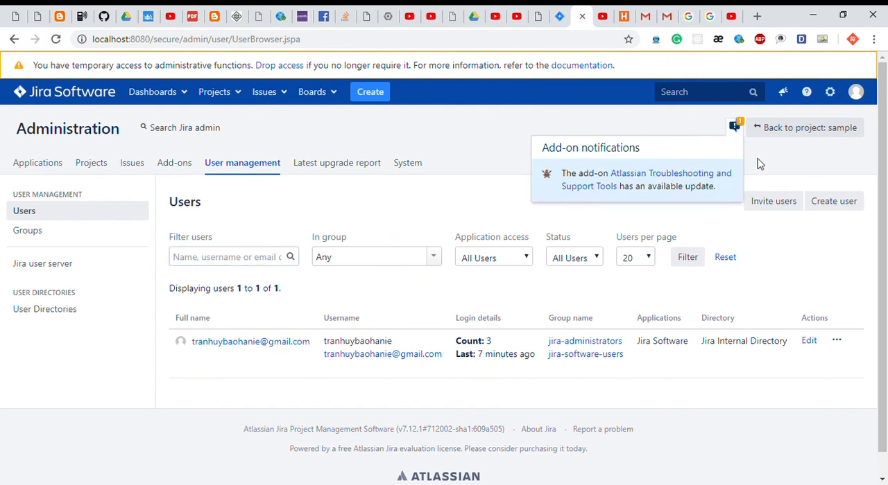
{"action": "left_click", "coordinate": [797, 166]}
{"action": "left_click", "coordinate": [838, 202]}
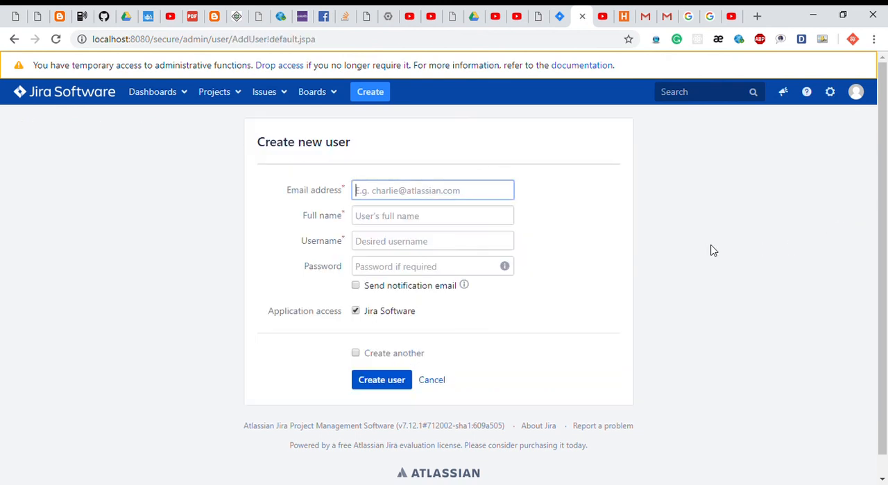
Leave the new-user form, switch to the student account's Gmail, and read the Jira invitation email.
{"action": "left_click", "coordinate": [13, 40]}
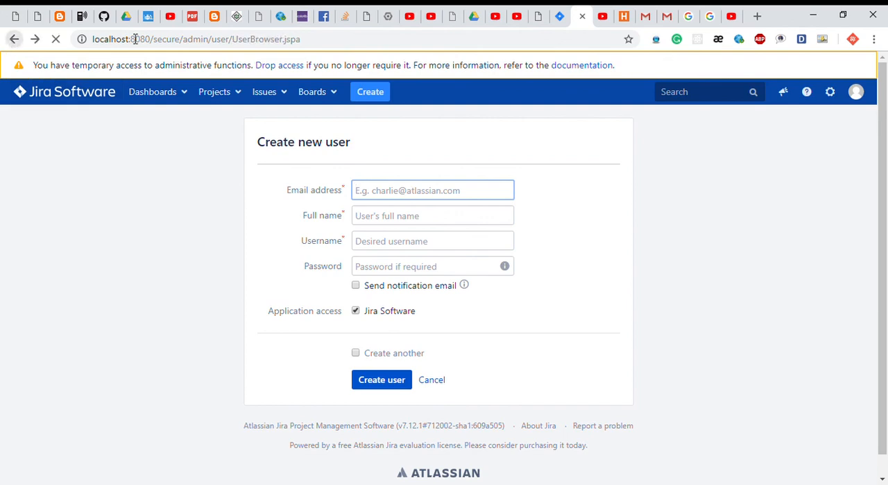
{"action": "left_click", "coordinate": [666, 17]}
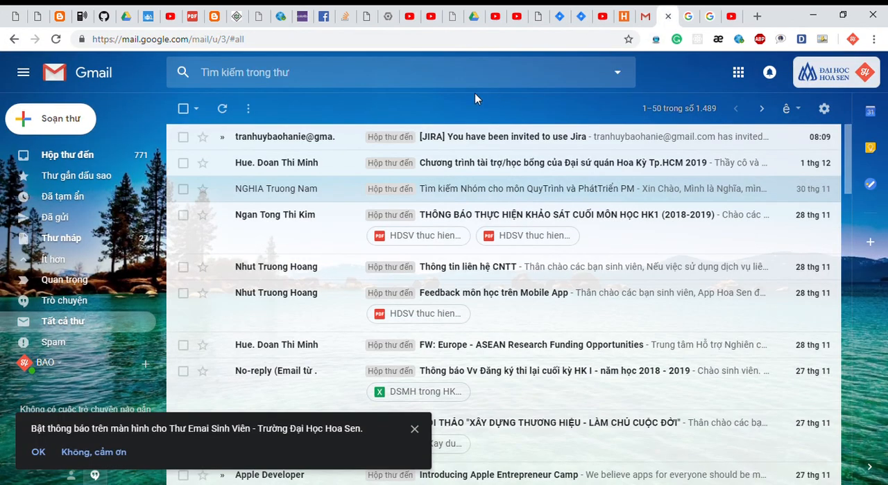
{"action": "left_click", "coordinate": [290, 142]}
{"action": "scroll", "coordinate": [437, 243], "scroll_direction": "down", "scroll_amount": 1}
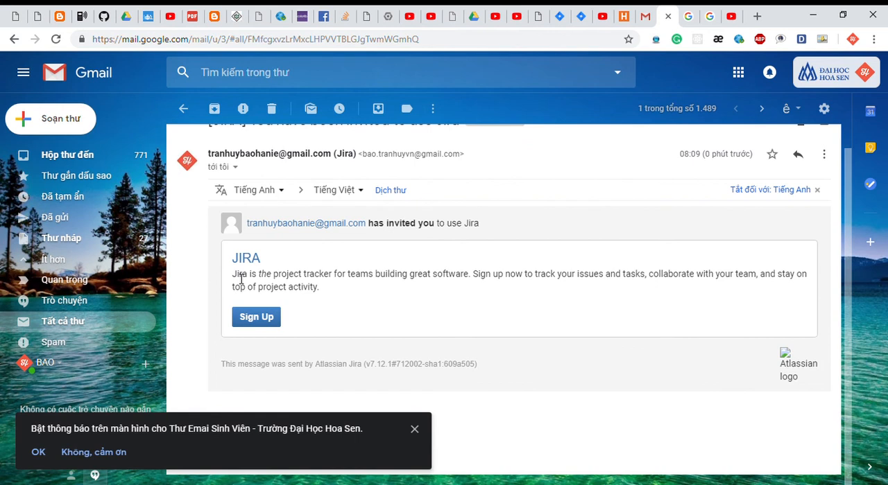
{"action": "left_click_drag", "start_coordinate": [241, 277], "coordinate": [570, 277]}
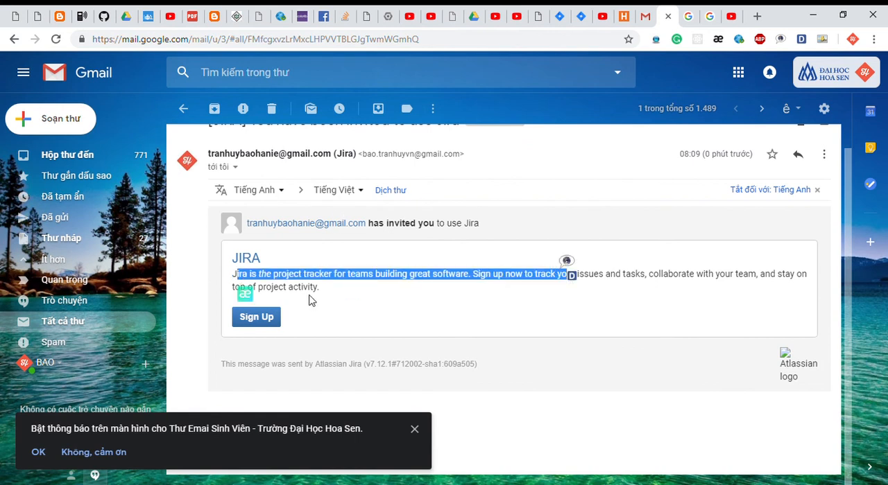
Follow the invitation's Sign Up link and check the Jira profile options on the sign-up page.
{"action": "scroll", "coordinate": [305, 298], "scroll_direction": "up", "scroll_amount": 1}
{"action": "left_click", "coordinate": [261, 345]}
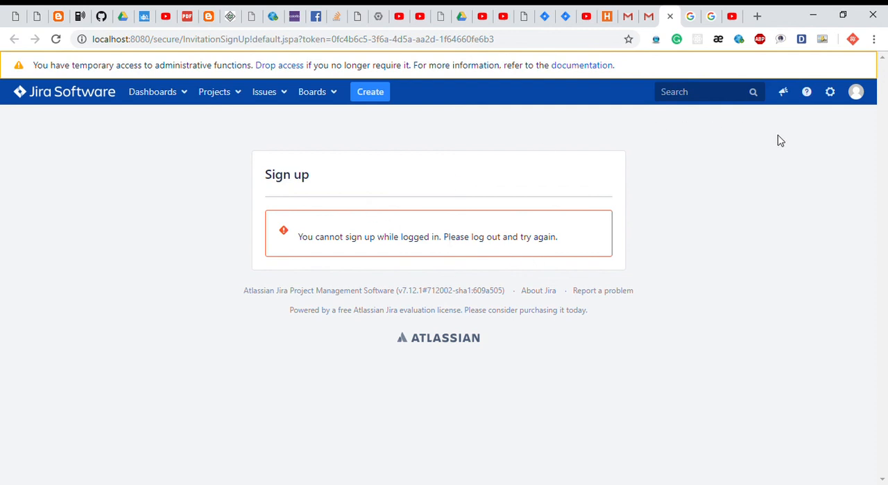
{"action": "left_click", "coordinate": [860, 94]}
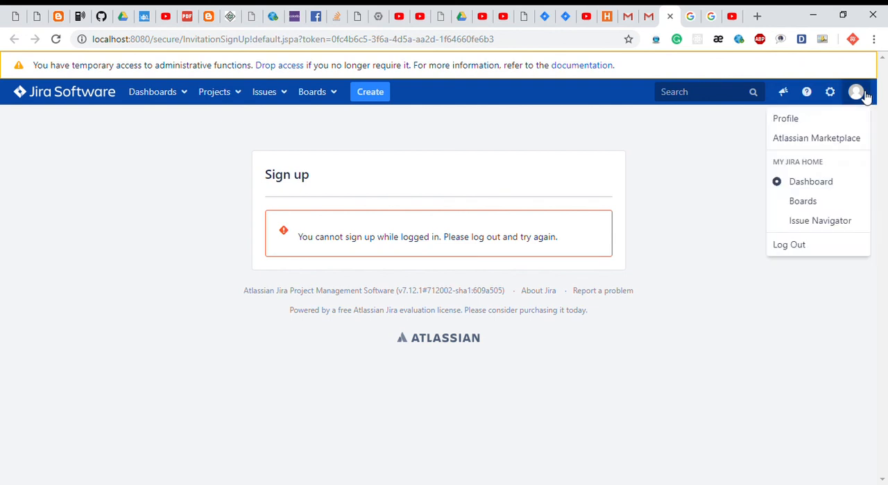
{"action": "left_click", "coordinate": [829, 93]}
{"action": "left_click", "coordinate": [588, 200]}
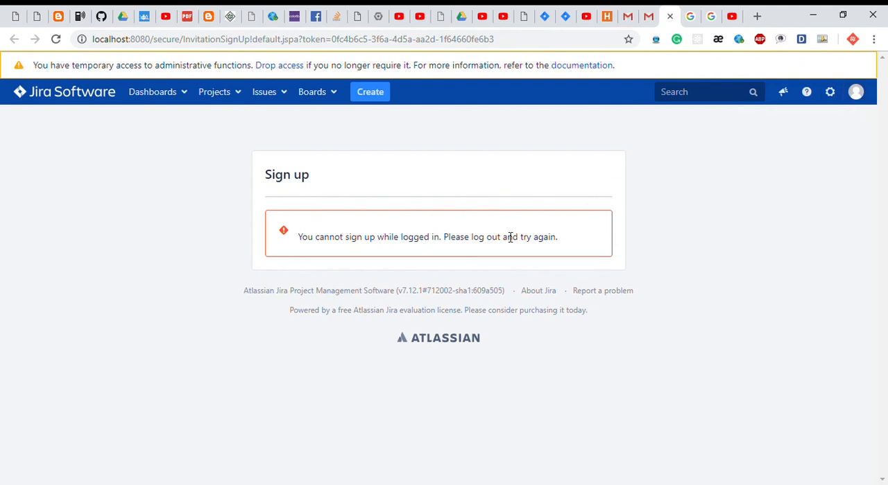
Return to Jira's user management, open the form for a new user, and enter the student's email address.
{"action": "left_click", "coordinate": [629, 18]}
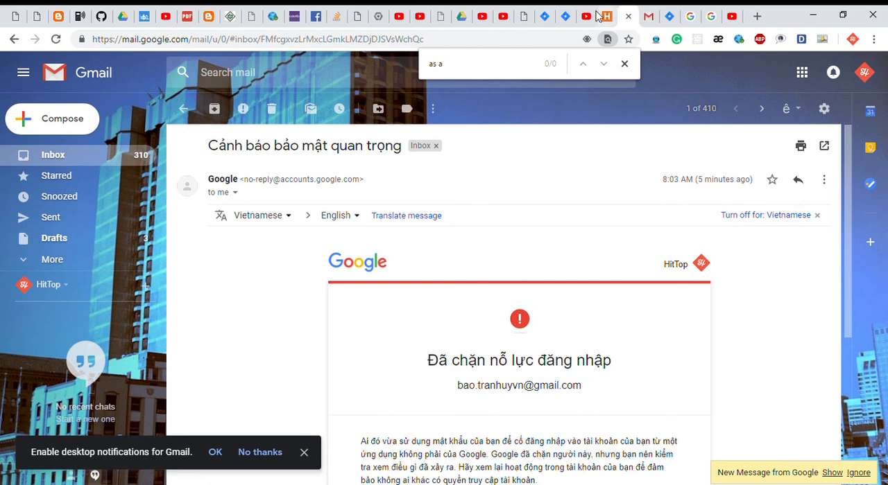
{"action": "left_click", "coordinate": [568, 17]}
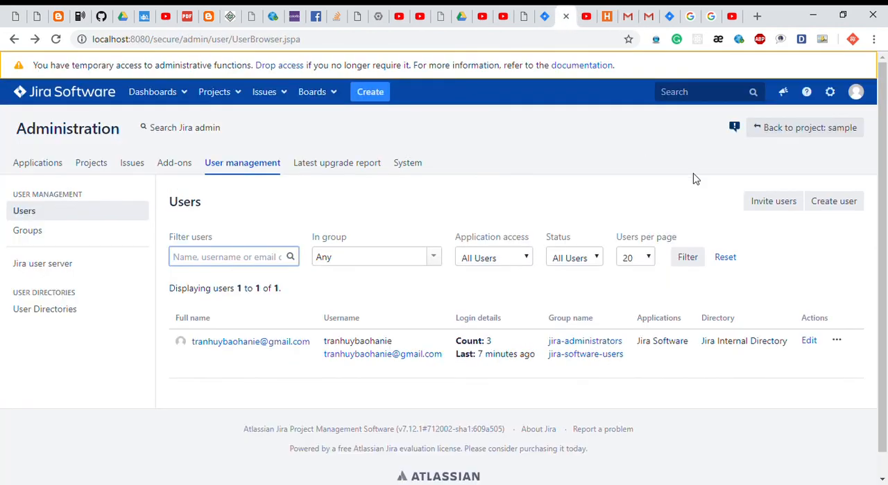
{"action": "left_click", "coordinate": [835, 204]}
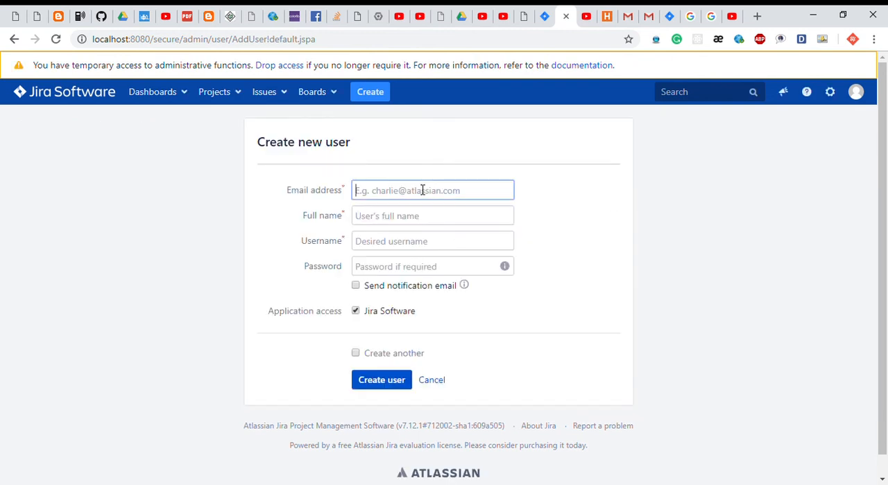
{"action": "type", "text": "bao"}
{"action": "key", "text": "Down"}
{"action": "key", "text": "Down"}
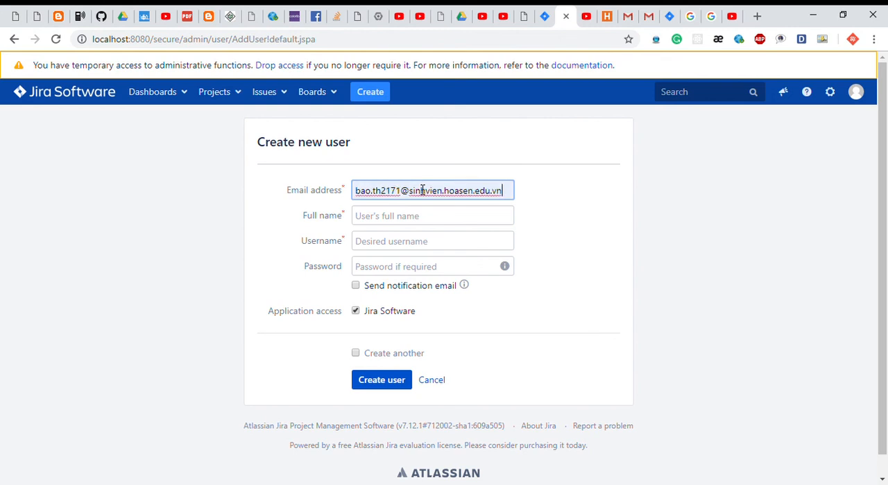
{"action": "key", "text": "Tab"}
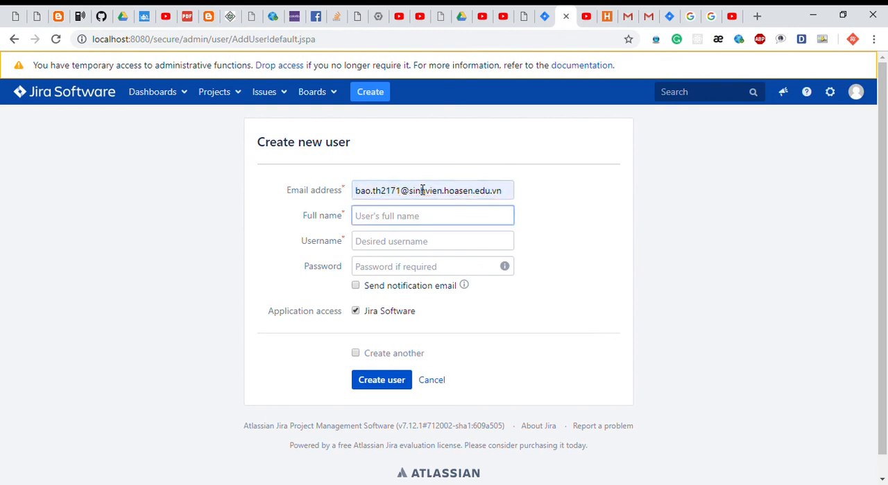
Enter the new user's full name in the user creation form.
{"action": "type", "text": "Tra"}
{"action": "key", "text": "BackSpace"}
{"action": "key", "text": "BackSpace"}
{"action": "key", "text": "BackSpace"}
{"action": "type", "text": "N"}
{"action": "left_click", "coordinate": [432, 247]}
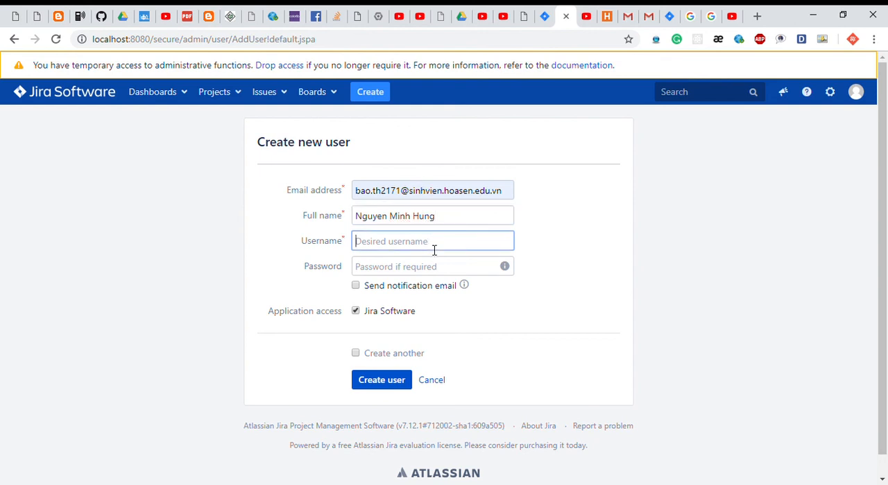
Enter the new user's username and account password.
{"action": "type", "text": "hung"}
{"action": "key", "text": "Tab"}
{"action": "type", "text": "1"}
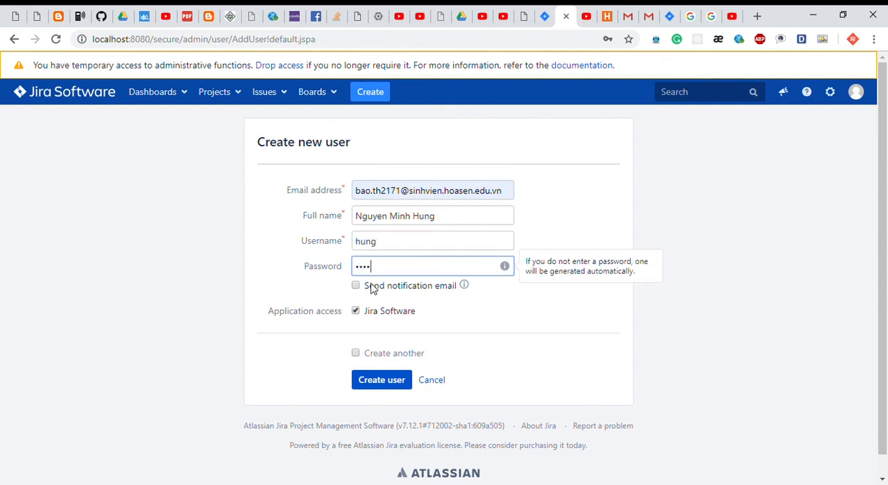
Enable the notification email, create the user, and review the user list.
{"action": "left_click", "coordinate": [355, 285]}
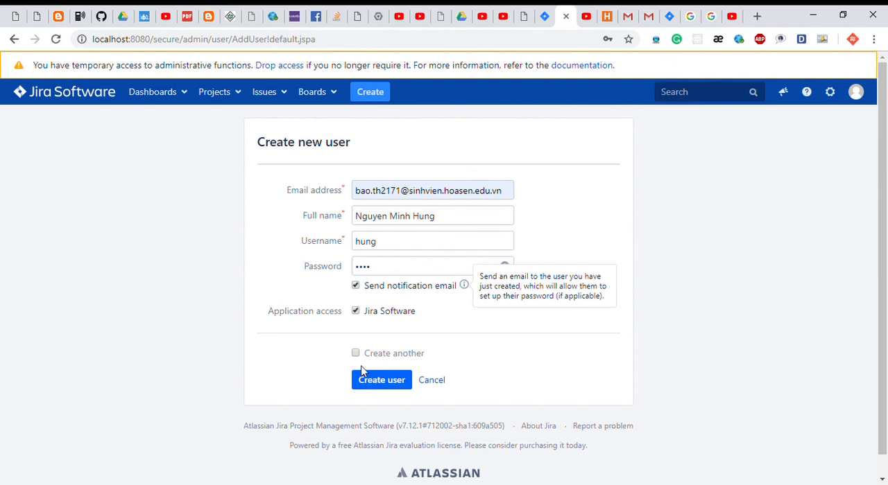
{"action": "left_click", "coordinate": [382, 385]}
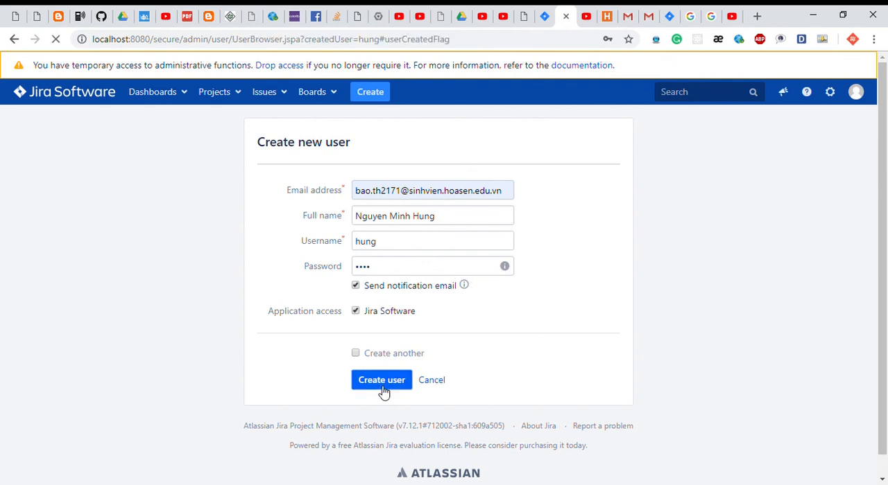
{"action": "scroll", "coordinate": [475, 369], "scroll_direction": "down", "scroll_amount": 1}
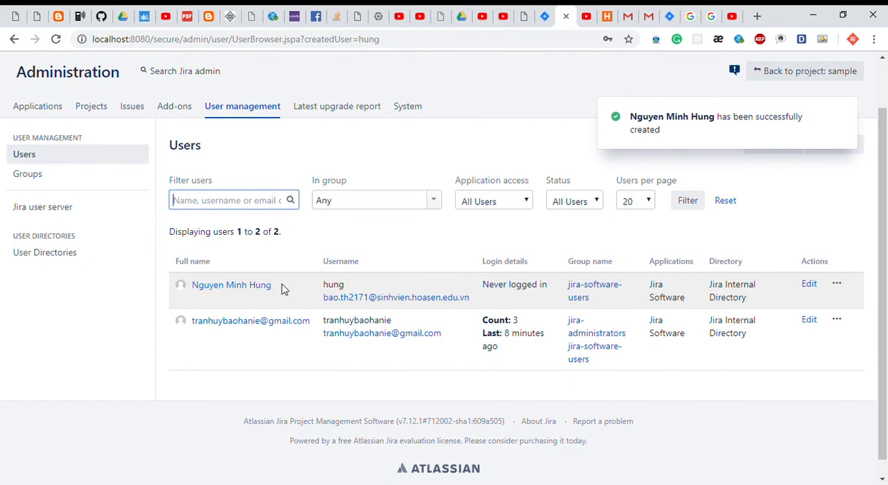
{"action": "scroll", "coordinate": [454, 264], "scroll_direction": "up", "scroll_amount": 1}
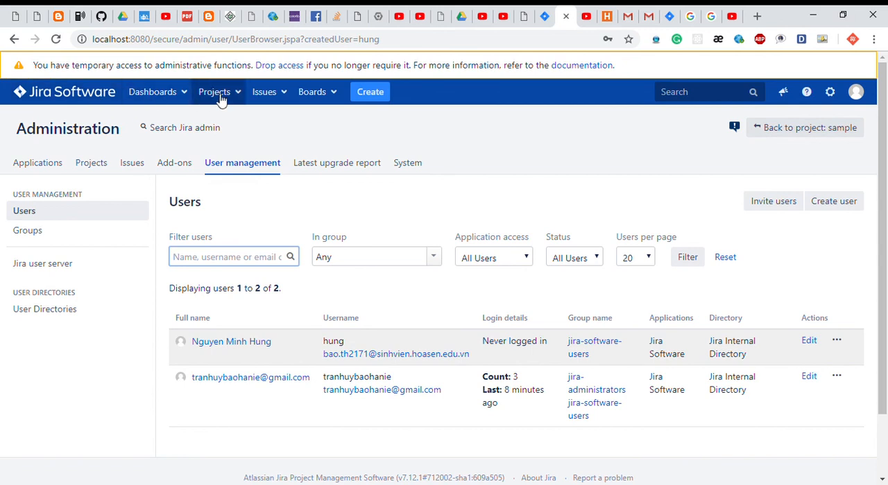
Open the Human management (HM) project and look over its sprint and backlog issues.
{"action": "left_click", "coordinate": [220, 100]}
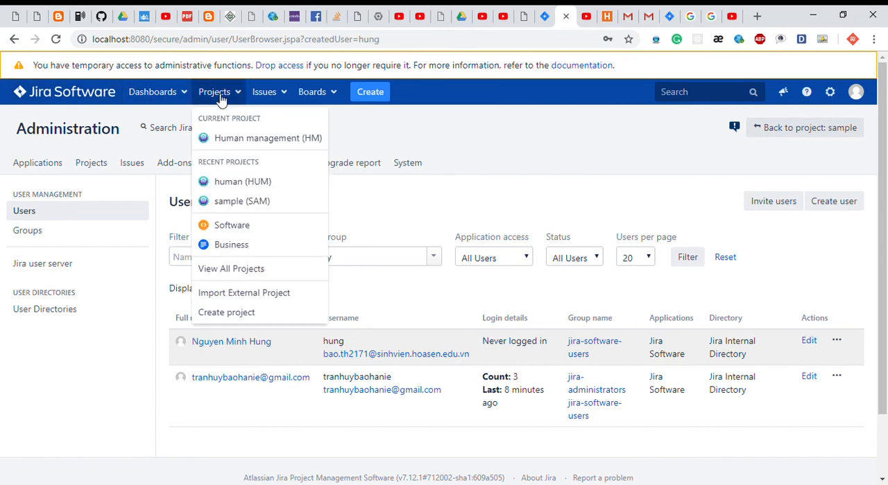
{"action": "left_click", "coordinate": [221, 143]}
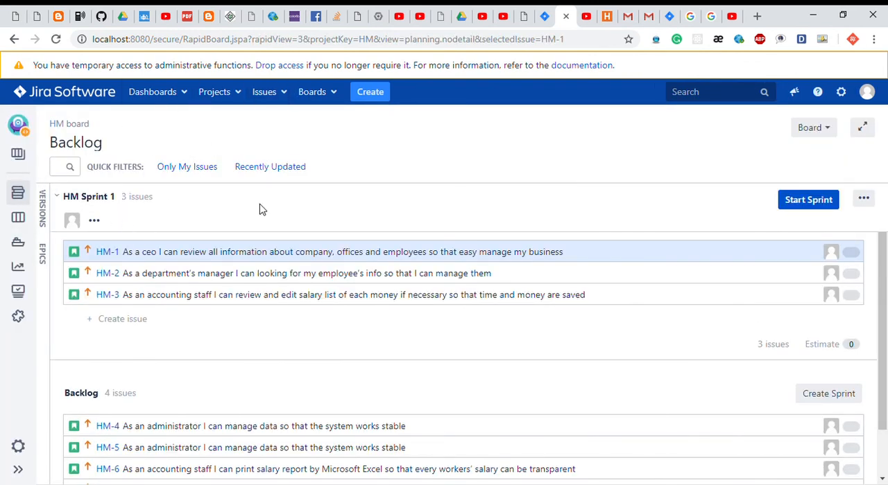
{"action": "scroll", "coordinate": [276, 375], "scroll_direction": "down", "scroll_amount": 1}
{"action": "scroll", "coordinate": [374, 374], "scroll_direction": "up", "scroll_amount": 1}
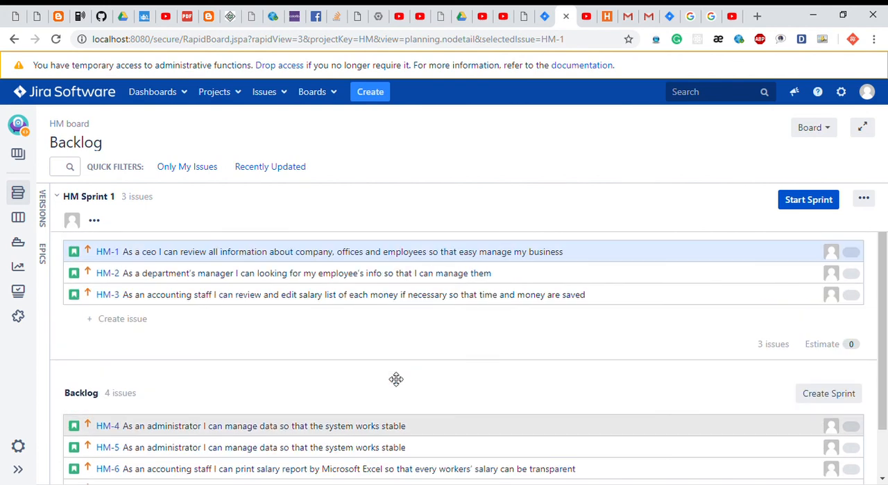
Open the details of issue HM-1 in HM Sprint 1 and assign it to the newly created user.
{"action": "left_click", "coordinate": [384, 255]}
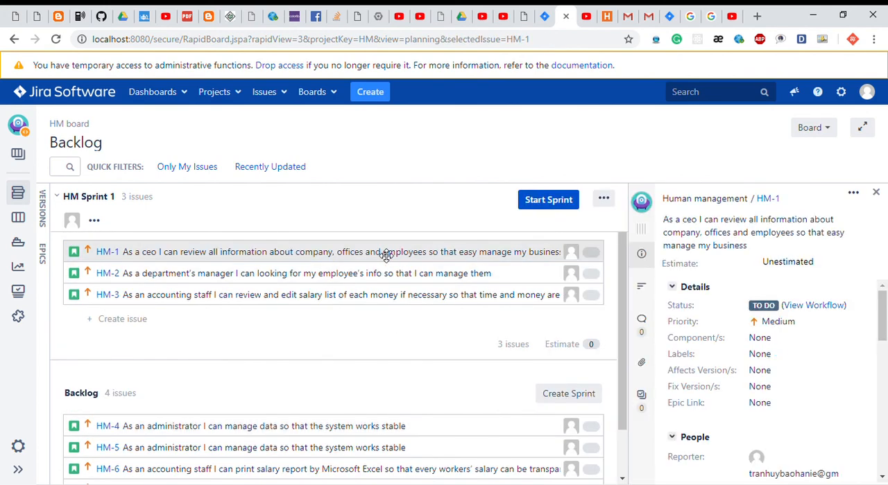
{"action": "scroll", "coordinate": [721, 294], "scroll_direction": "down", "scroll_amount": 3}
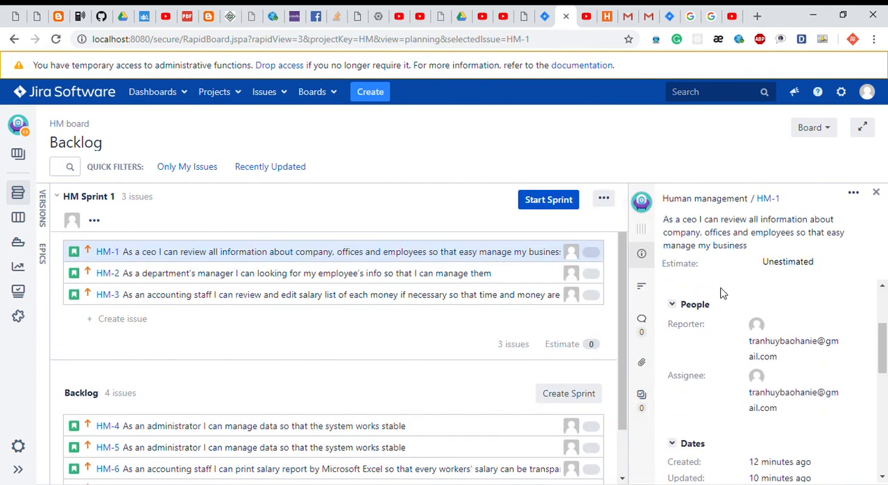
{"action": "scroll", "coordinate": [721, 294], "scroll_direction": "up", "scroll_amount": 1}
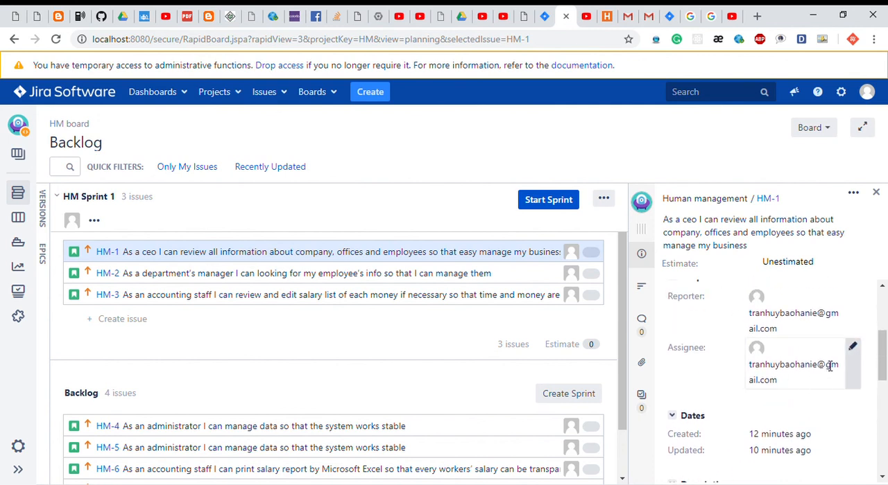
{"action": "left_click", "coordinate": [860, 358]}
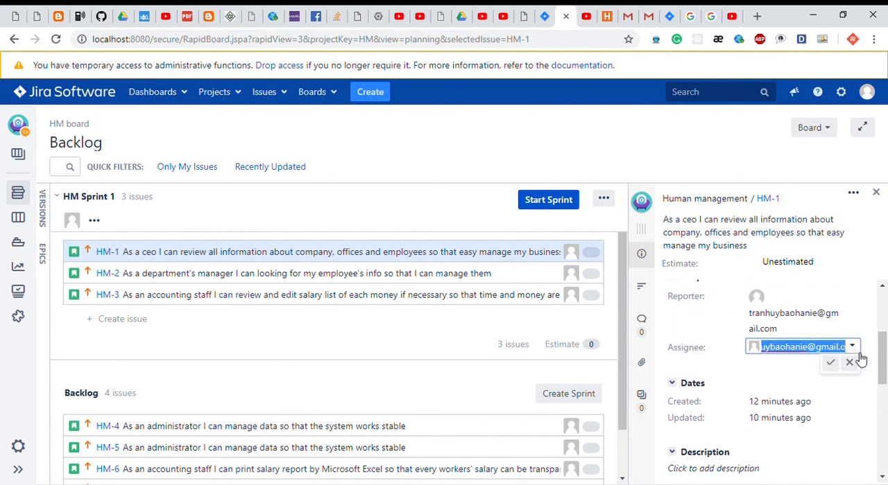
{"action": "left_click", "coordinate": [853, 344]}
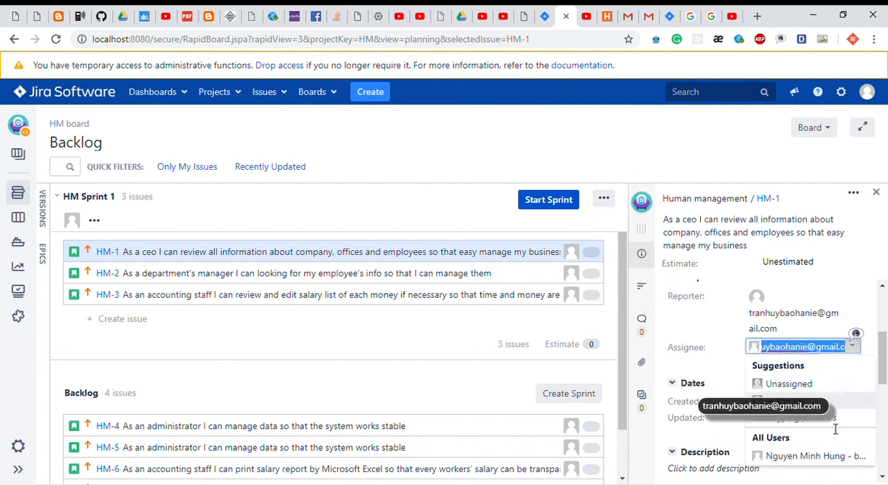
{"action": "left_click", "coordinate": [781, 457]}
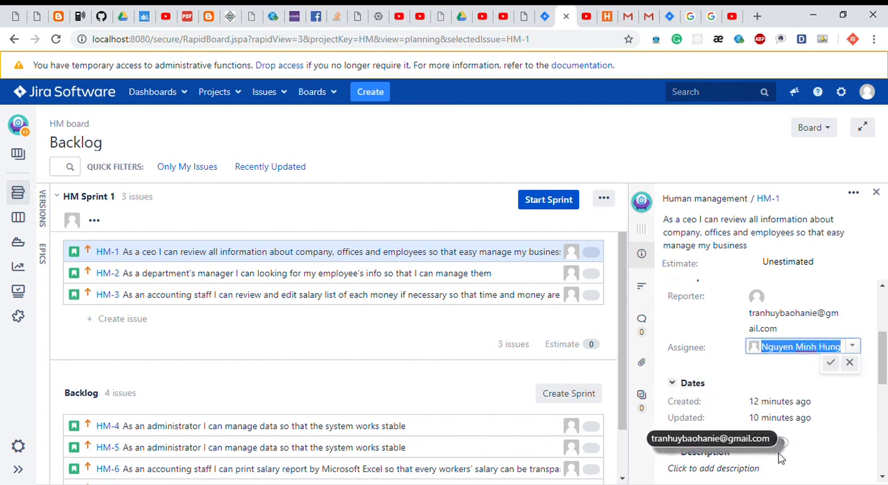
{"action": "left_click", "coordinate": [834, 366]}
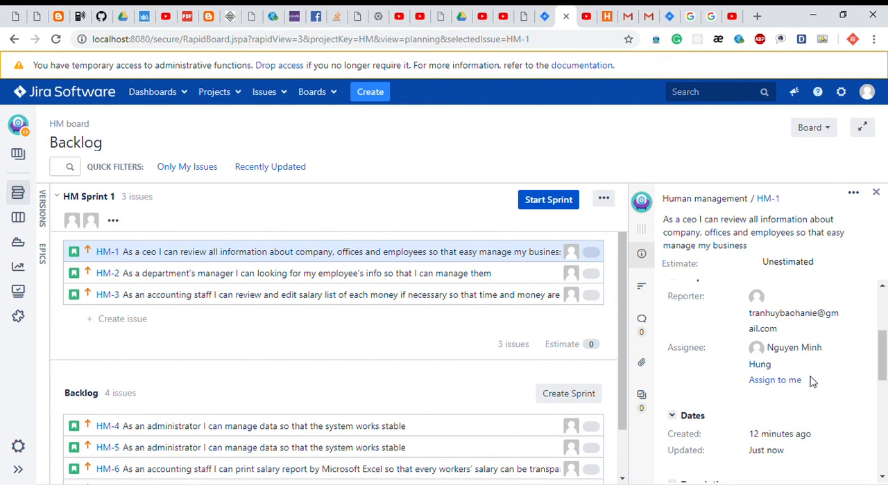
Assign issue HM-1 to the logged-in administrator with the Assign to me option.
{"action": "scroll", "coordinate": [811, 381], "scroll_direction": "down", "scroll_amount": 1}
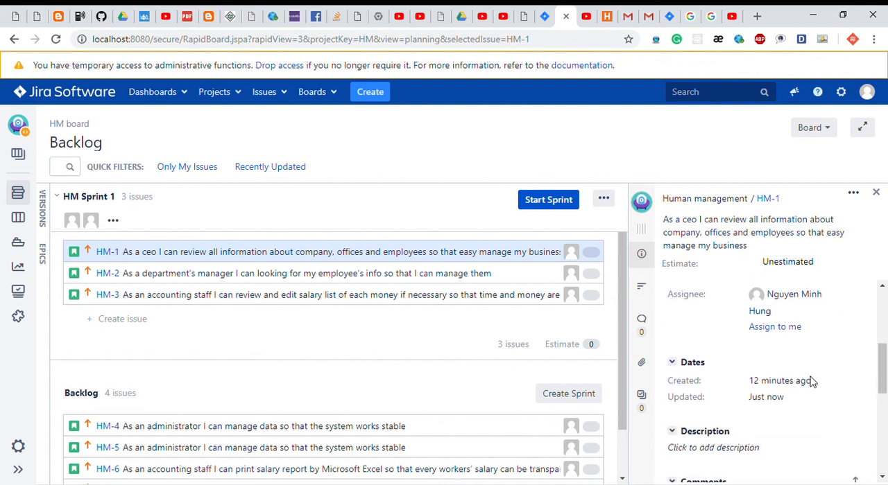
{"action": "scroll", "coordinate": [812, 382], "scroll_direction": "up", "scroll_amount": 2}
{"action": "scroll", "coordinate": [811, 382], "scroll_direction": "down", "scroll_amount": 2}
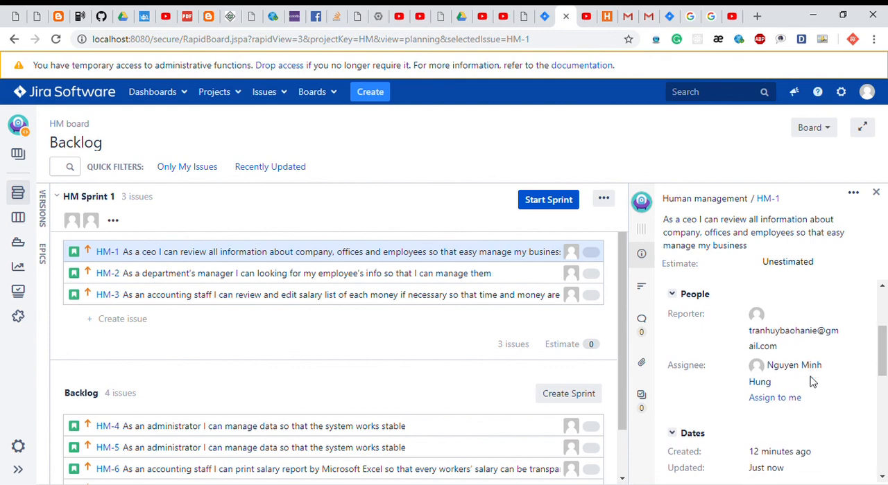
{"action": "left_click", "coordinate": [782, 345]}
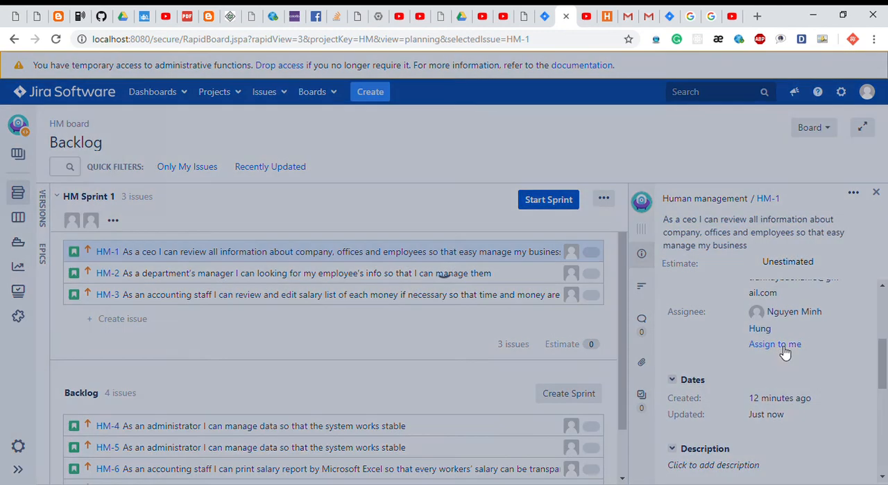
Change the assignee of HM-1 from the administrator back to the newly created user.
{"action": "scroll", "coordinate": [786, 384], "scroll_direction": "up", "scroll_amount": 2}
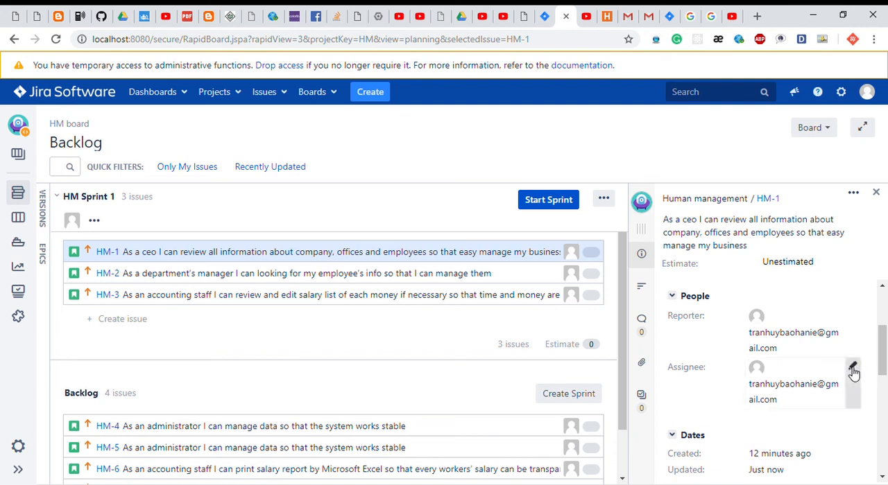
{"action": "left_click", "coordinate": [852, 367]}
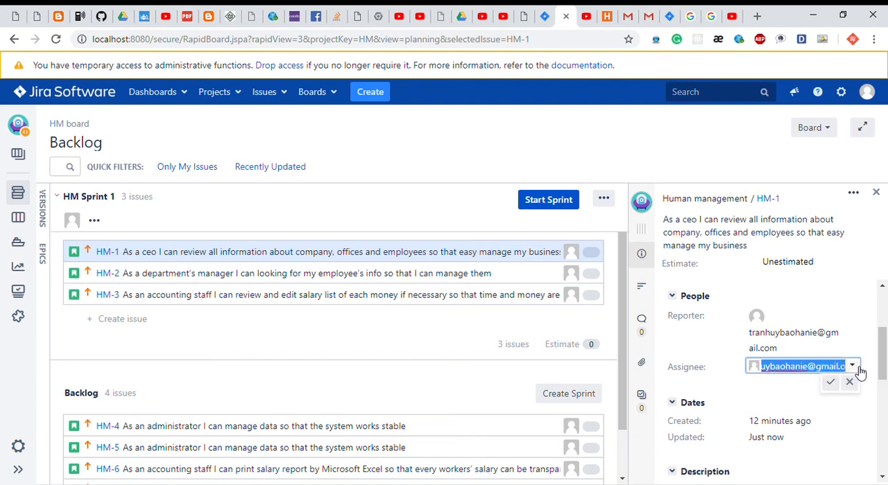
{"action": "left_click", "coordinate": [853, 367]}
{"action": "left_click", "coordinate": [842, 439]}
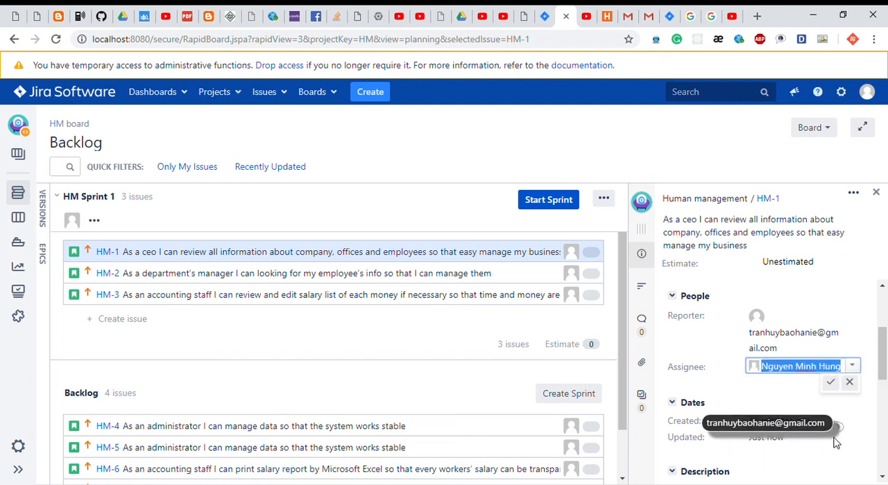
{"action": "left_click", "coordinate": [831, 382]}
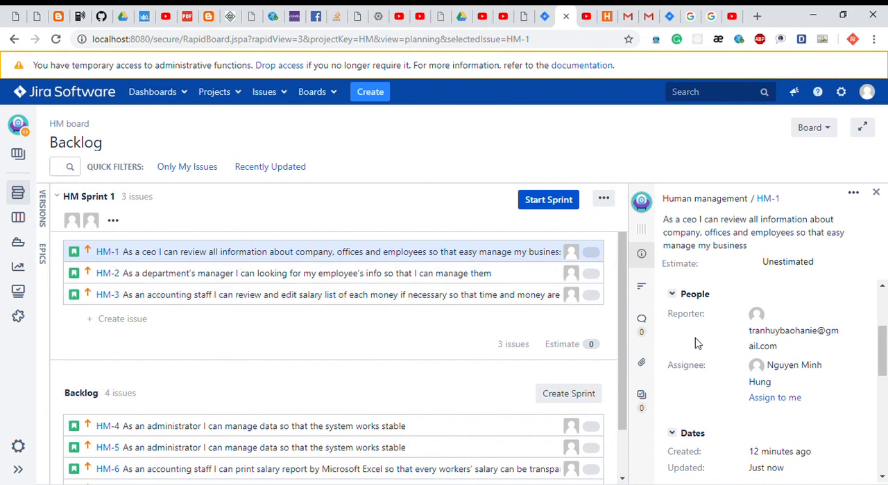
Create a sub-task of issue HM-1 with the summary "Create login page", keeping the Sub-task issue type.
{"action": "scroll", "coordinate": [698, 344], "scroll_direction": "down", "scroll_amount": 1}
{"action": "scroll", "coordinate": [698, 344], "scroll_direction": "down", "scroll_amount": 5}
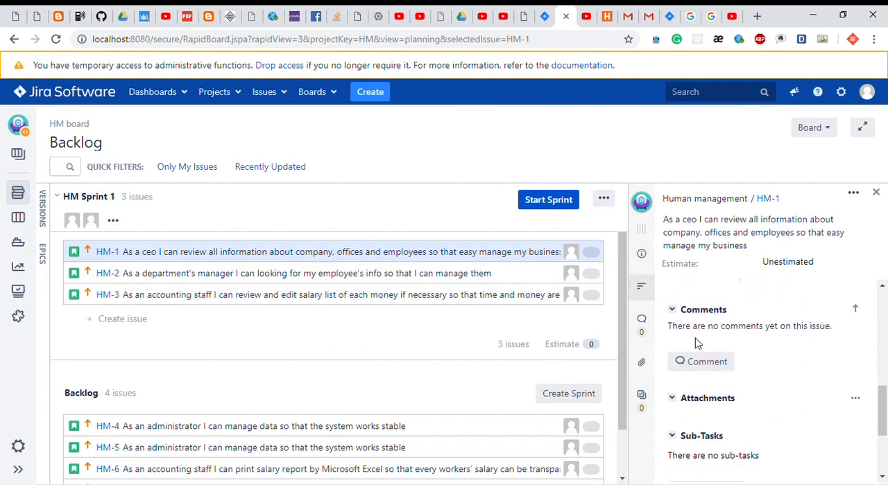
{"action": "scroll", "coordinate": [695, 342], "scroll_direction": "down", "scroll_amount": 1}
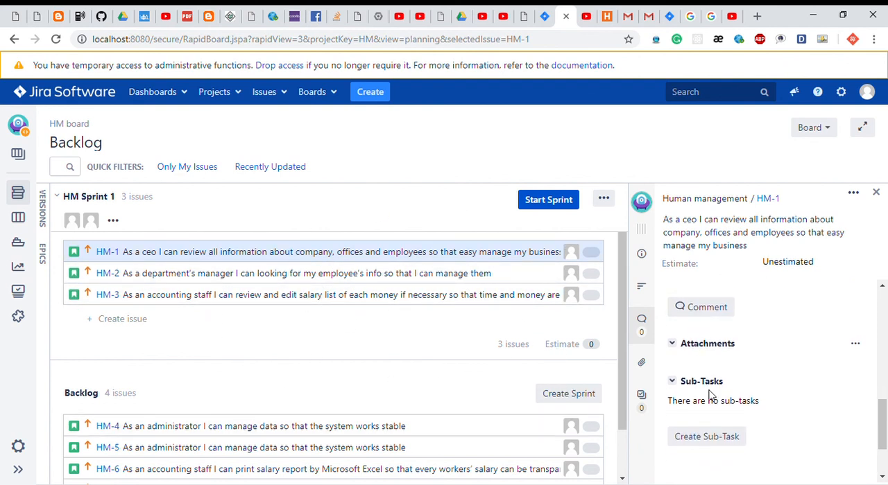
{"action": "scroll", "coordinate": [711, 396], "scroll_direction": "down", "scroll_amount": 3}
{"action": "left_click", "coordinate": [694, 364]}
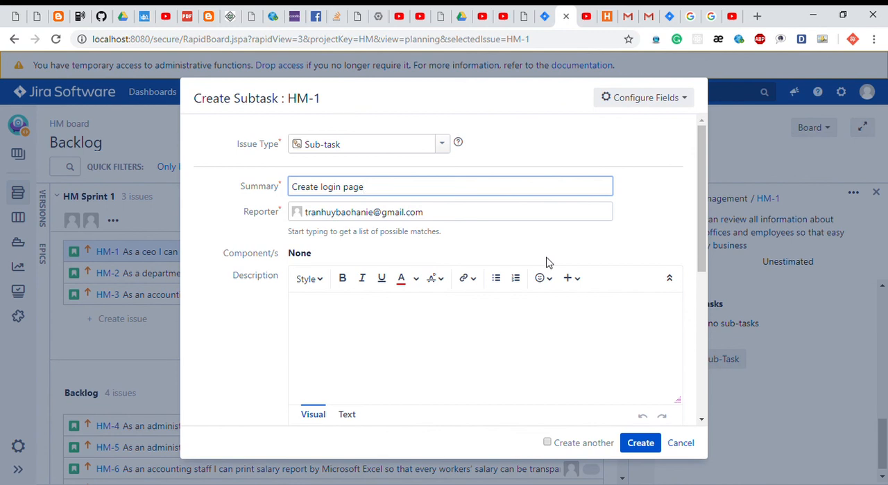
{"action": "left_click", "coordinate": [442, 144]}
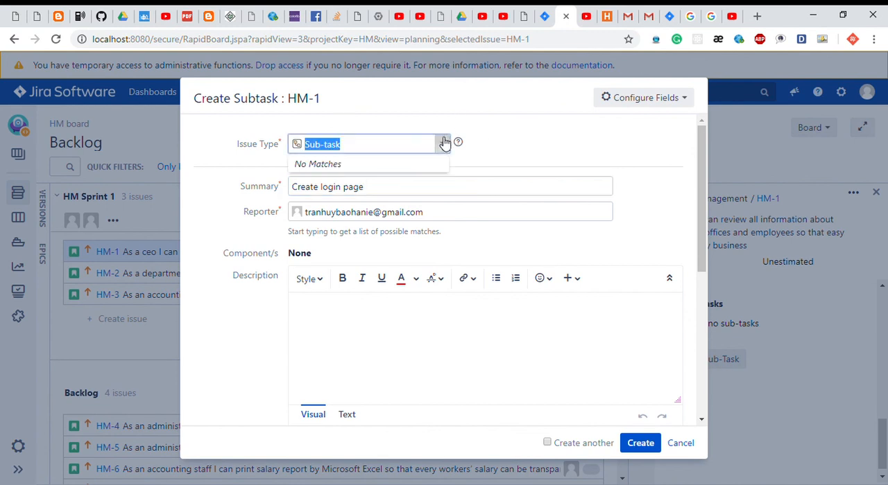
{"action": "left_click", "coordinate": [523, 156]}
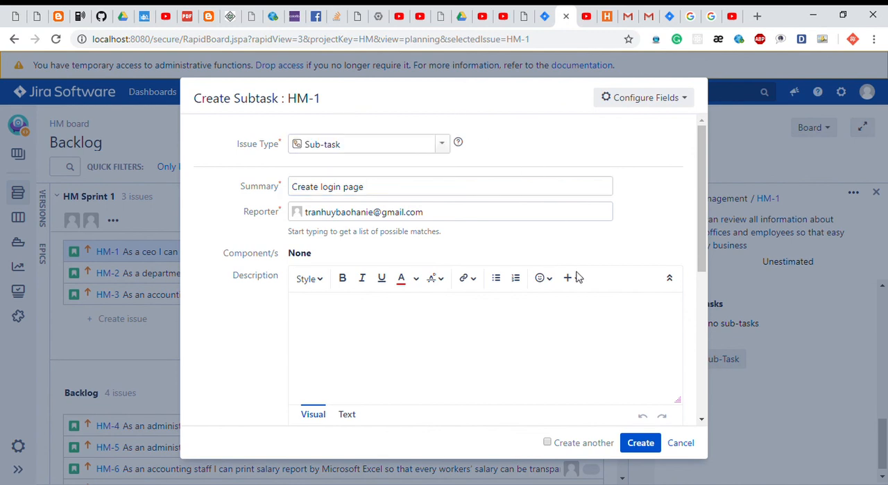
{"action": "left_click", "coordinate": [634, 448]}
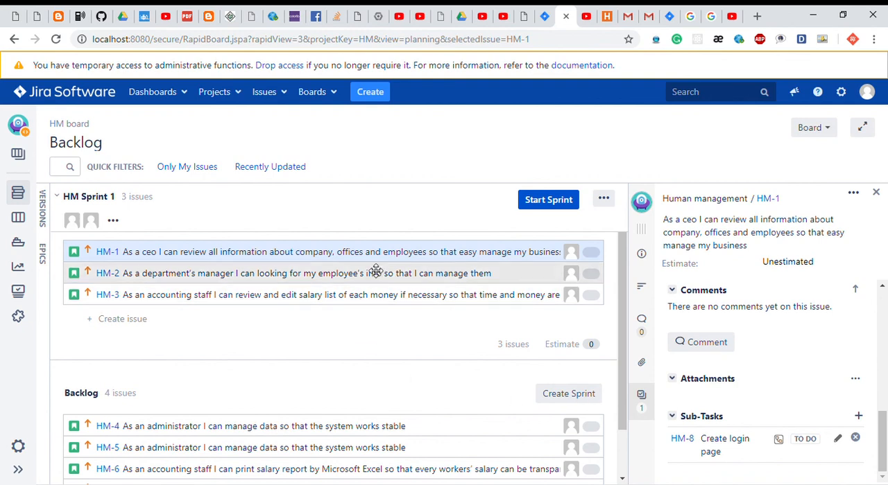
Examine HM-1's people, comments and sub-task details, the issues in HM Sprint 1 and the backlog, and the sprint's additional options.
{"action": "scroll", "coordinate": [461, 268], "scroll_direction": "down", "scroll_amount": 1}
{"action": "scroll", "coordinate": [461, 268], "scroll_direction": "up", "scroll_amount": 1}
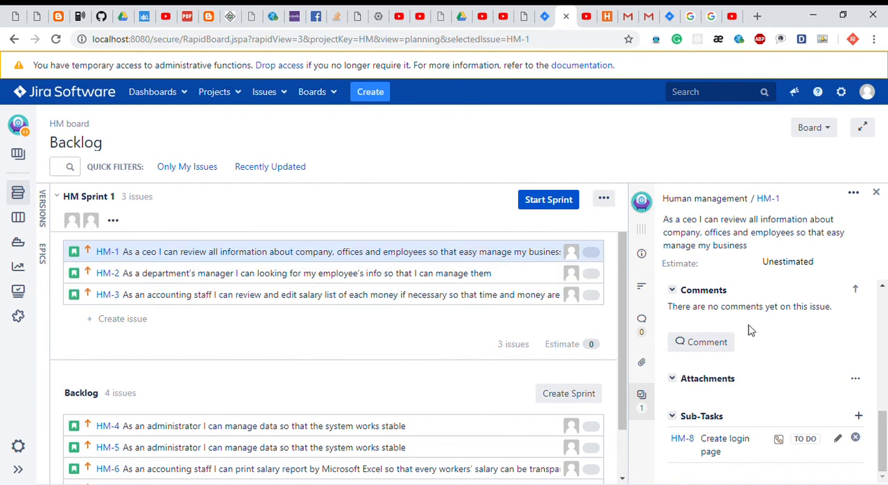
{"action": "scroll", "coordinate": [778, 378], "scroll_direction": "up", "scroll_amount": 8}
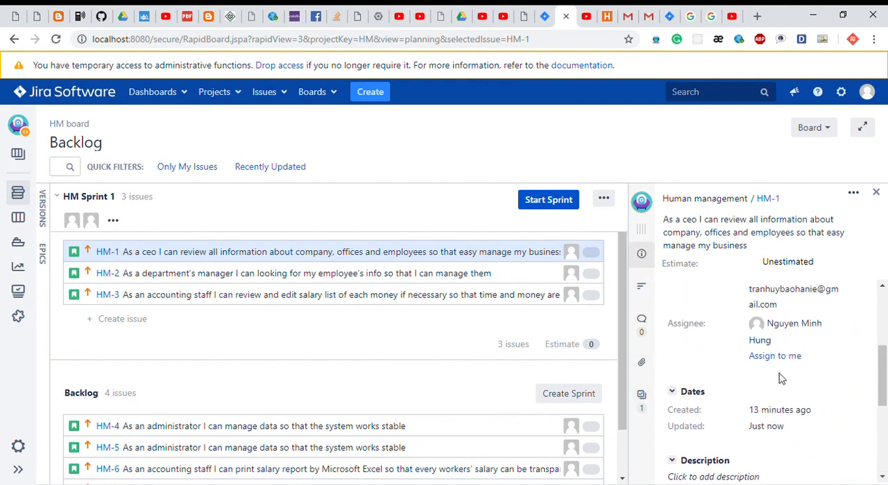
{"action": "scroll", "coordinate": [779, 378], "scroll_direction": "down", "scroll_amount": 8}
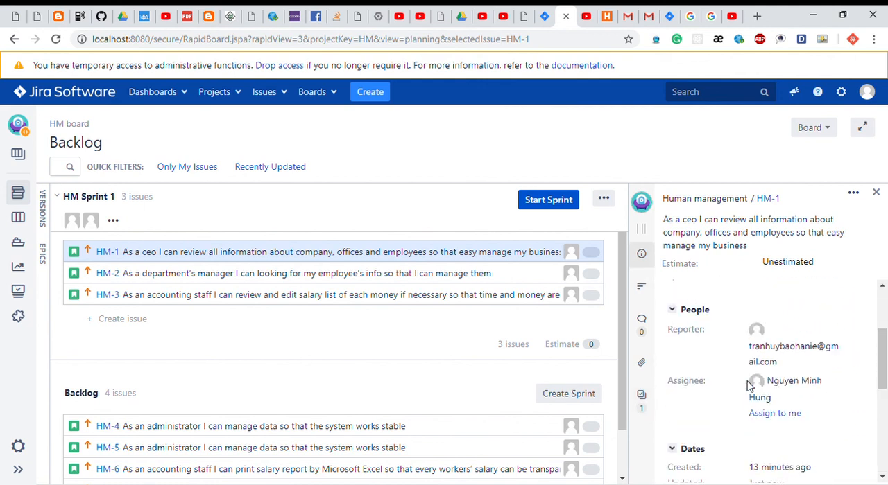
{"action": "left_click", "coordinate": [283, 252]}
{"action": "scroll", "coordinate": [342, 360], "scroll_direction": "down", "scroll_amount": 2}
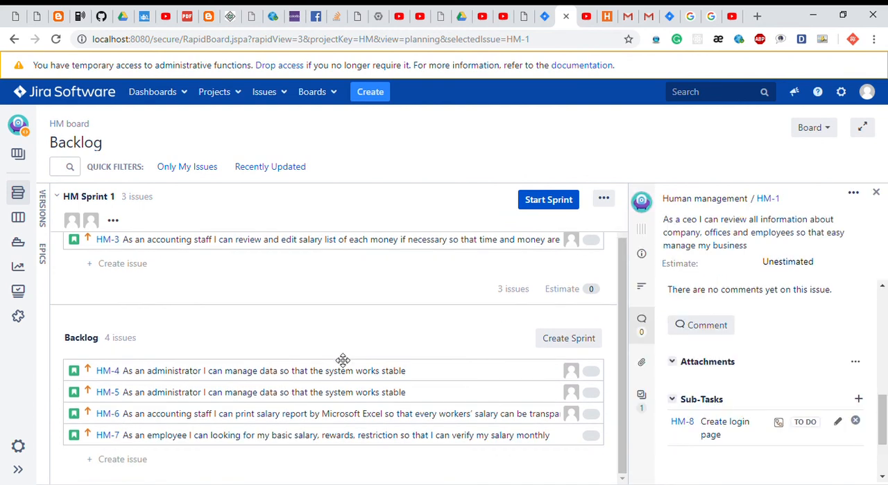
{"action": "scroll", "coordinate": [343, 360], "scroll_direction": "up", "scroll_amount": 2}
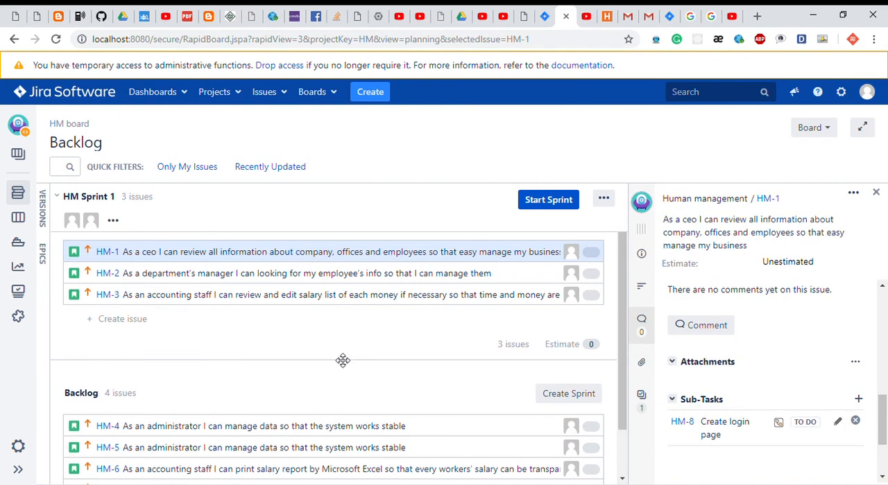
{"action": "scroll", "coordinate": [343, 360], "scroll_direction": "down", "scroll_amount": 2}
{"action": "scroll", "coordinate": [343, 360], "scroll_direction": "up", "scroll_amount": 2}
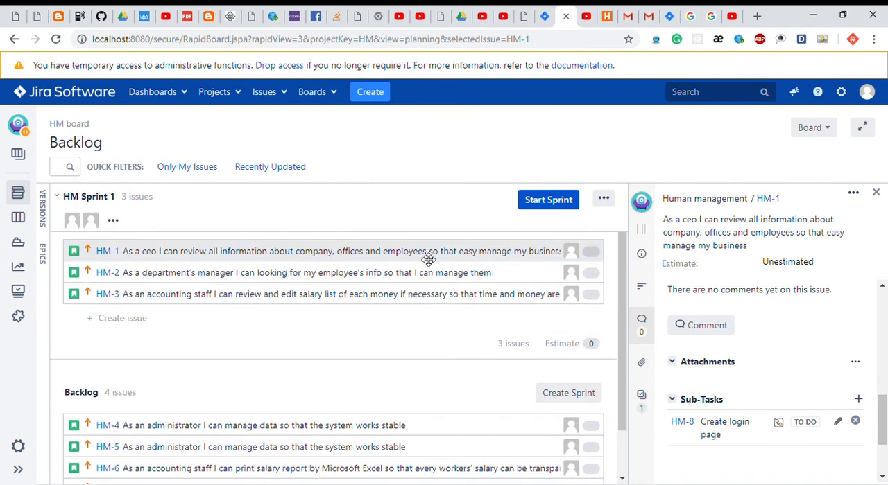
{"action": "scroll", "coordinate": [402, 321], "scroll_direction": "down", "scroll_amount": 2}
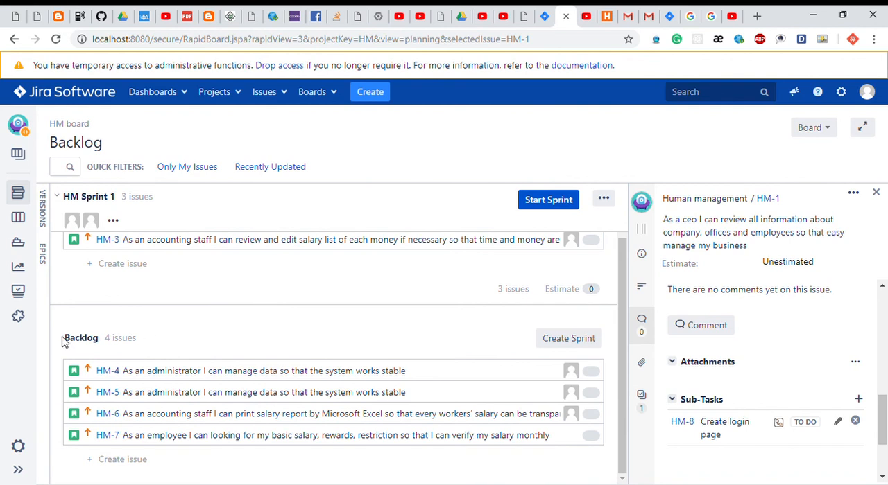
{"action": "left_click_drag", "start_coordinate": [63, 338], "coordinate": [117, 334]}
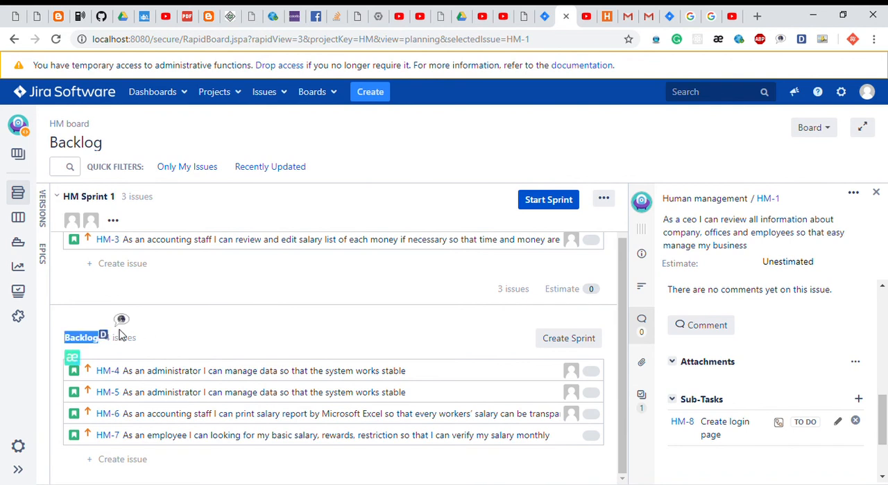
{"action": "scroll", "coordinate": [209, 323], "scroll_direction": "up", "scroll_amount": 2}
{"action": "left_click_drag", "start_coordinate": [146, 220], "coordinate": [393, 195]}
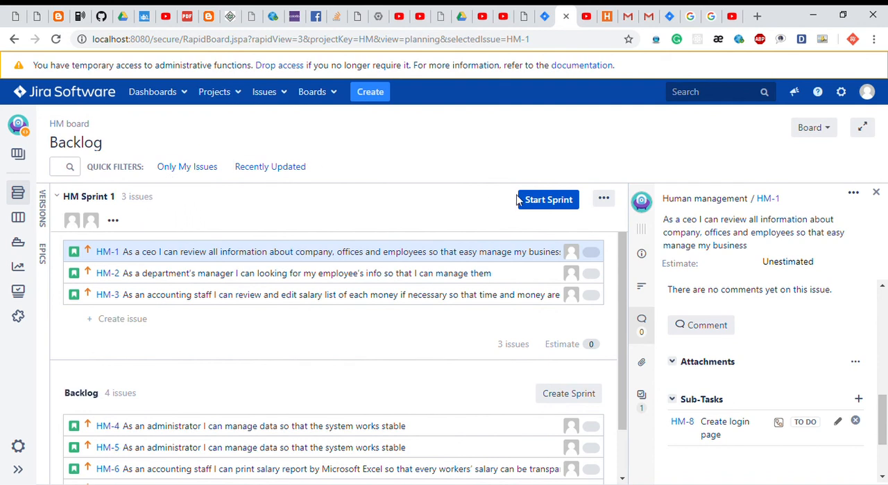
{"action": "left_click", "coordinate": [605, 200]}
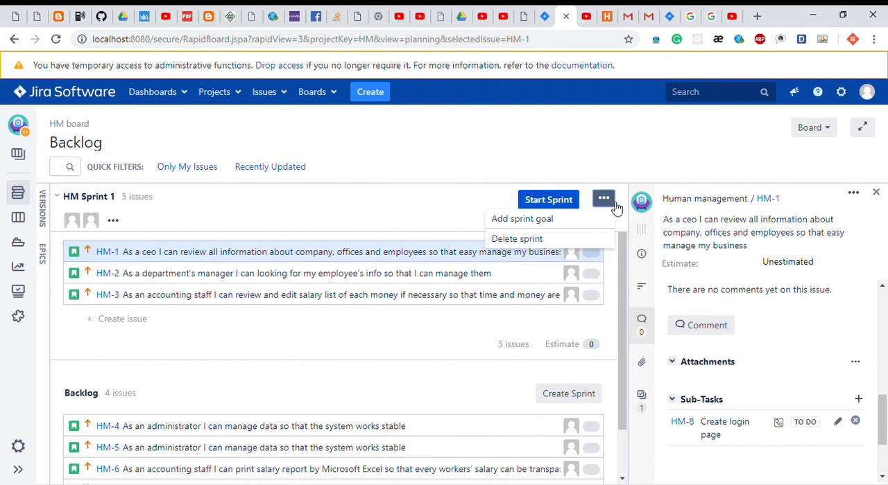
{"action": "left_click", "coordinate": [478, 194]}
Open the start settings for HM Sprint 1 and enter "Backend" as the sprint goal.
{"action": "left_click", "coordinate": [532, 199]}
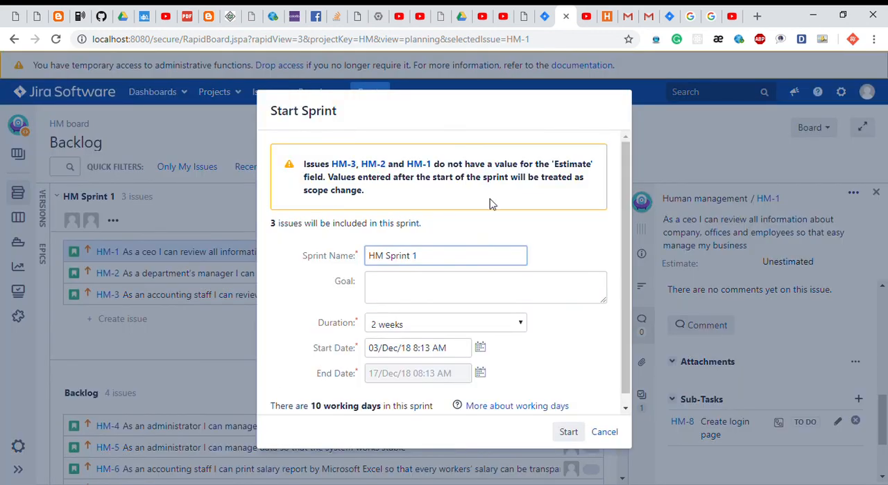
{"action": "scroll", "coordinate": [448, 210], "scroll_direction": "down", "scroll_amount": 1}
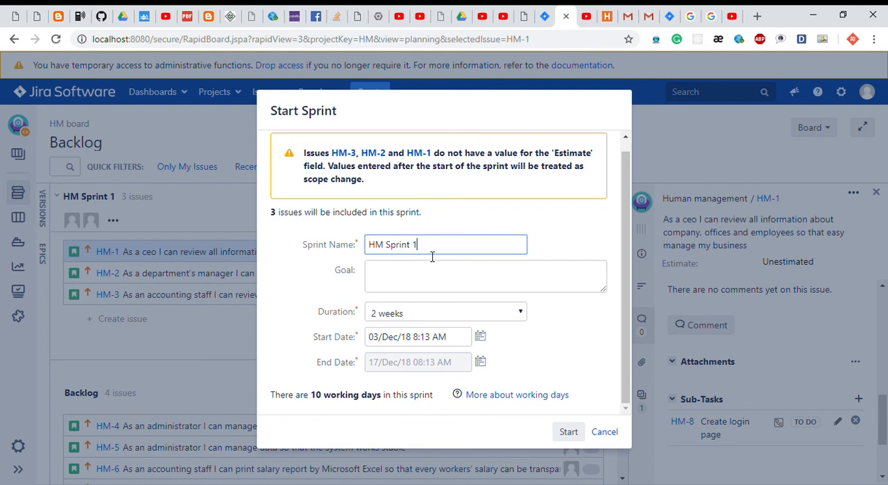
{"action": "left_click", "coordinate": [441, 286]}
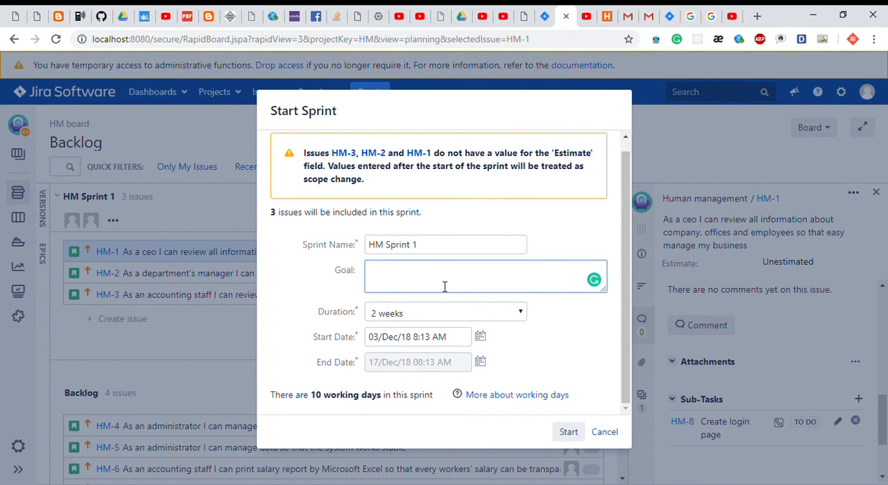
{"action": "type", "text": "Backend"}
{"action": "left_click", "coordinate": [548, 236]}
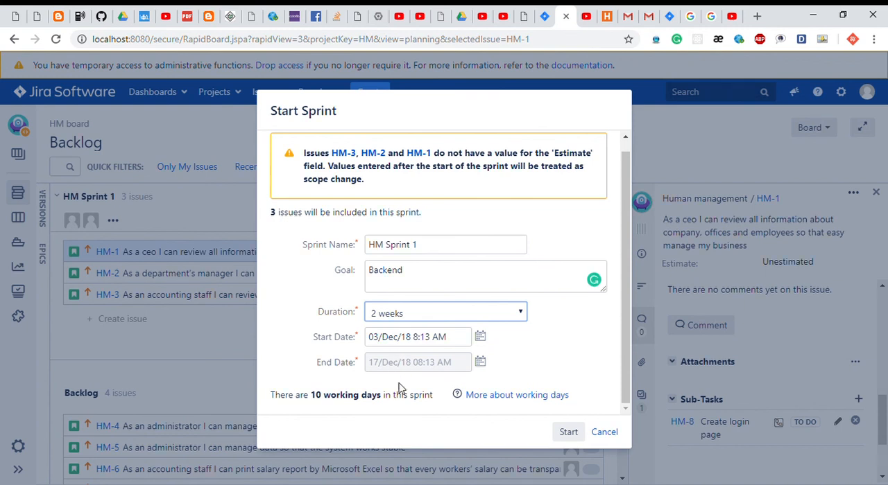
Set the duration of HM Sprint 1 to 4 weeks and start the sprint.
{"action": "left_click", "coordinate": [399, 384]}
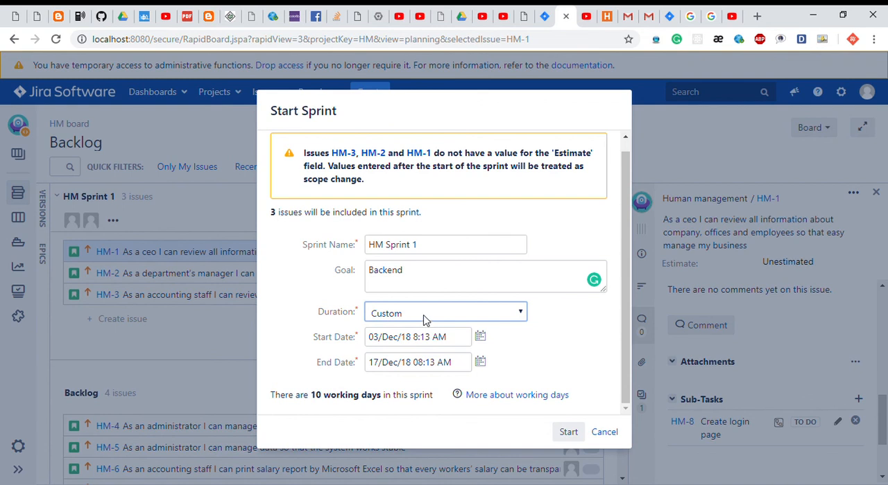
{"action": "left_click", "coordinate": [423, 378]}
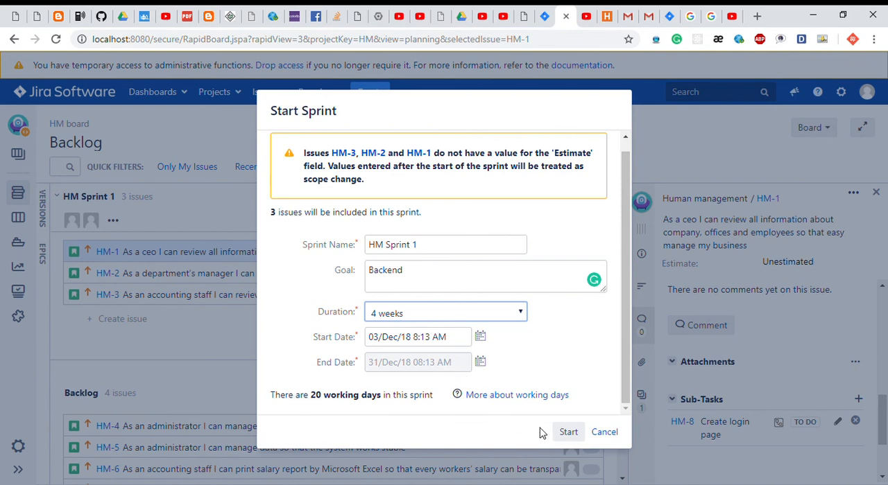
{"action": "left_click", "coordinate": [567, 432]}
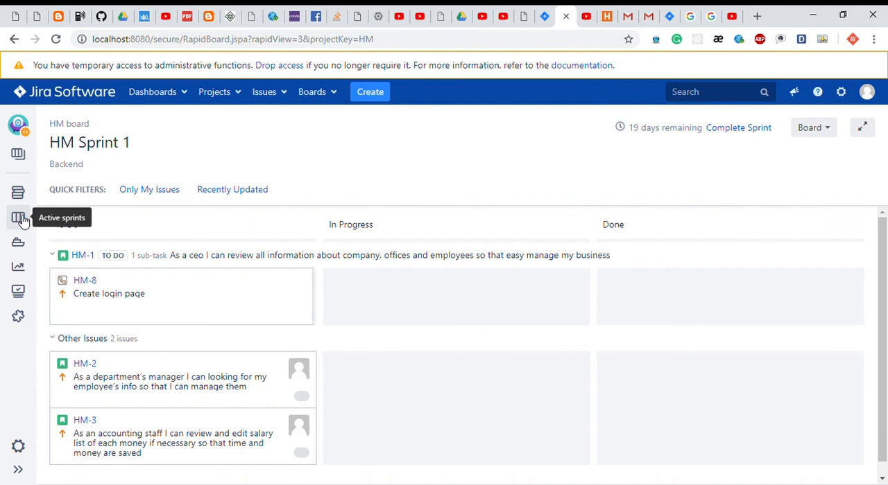
Open the details of sub-task HM-8 on the active sprint board and move it from To Do to In Progress.
{"action": "left_click", "coordinate": [147, 319]}
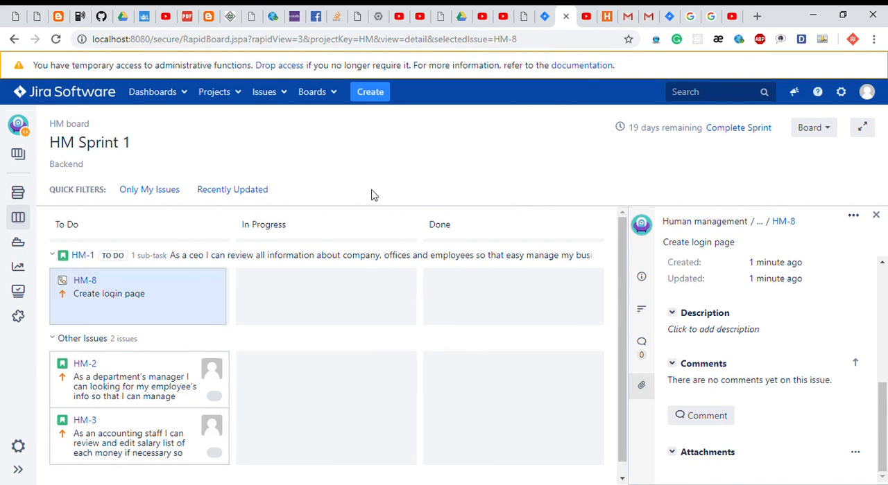
{"action": "scroll", "coordinate": [297, 274], "scroll_direction": "down", "scroll_amount": 1}
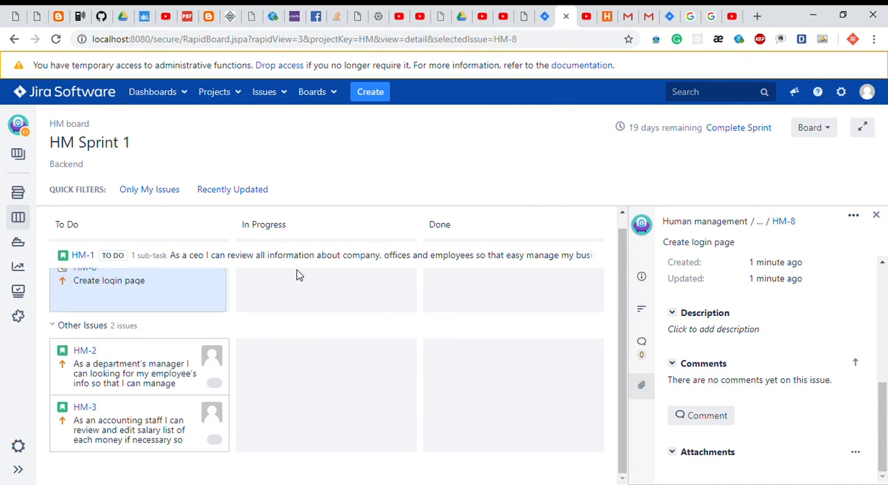
{"action": "scroll", "coordinate": [297, 274], "scroll_direction": "up", "scroll_amount": 1}
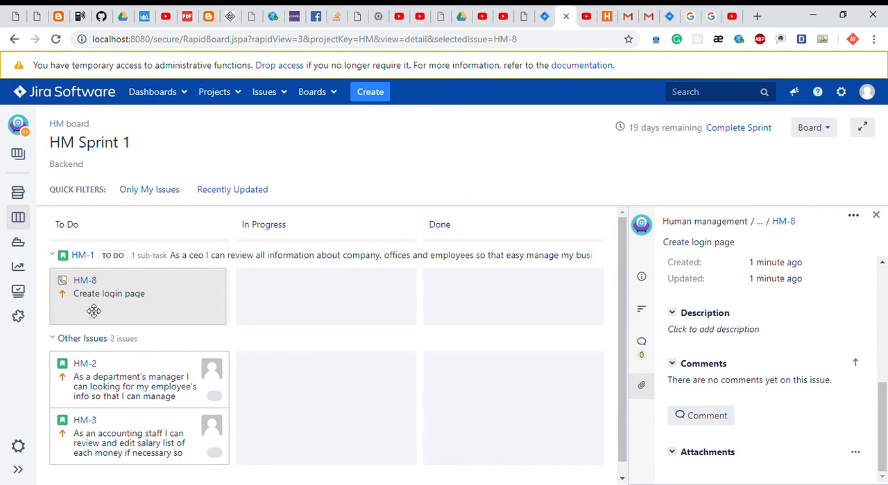
{"action": "left_click_drag", "start_coordinate": [94, 310], "coordinate": [295, 310]}
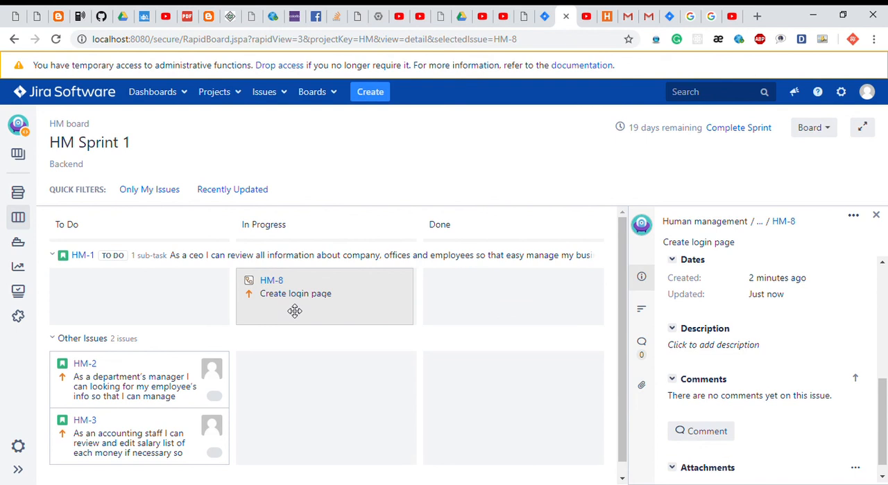
Open the comment editor for sub-task HM-8 and look over the editor and the sub-task's details.
{"action": "scroll", "coordinate": [716, 321], "scroll_direction": "down", "scroll_amount": 1}
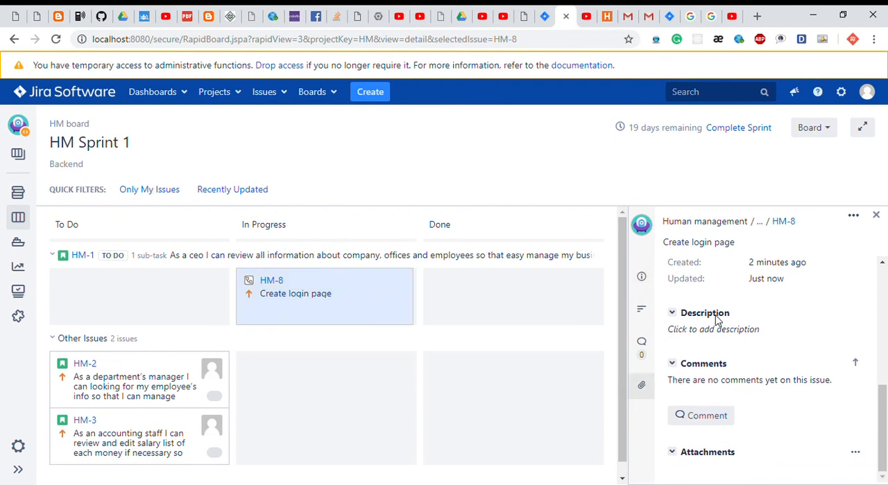
{"action": "left_click", "coordinate": [705, 416]}
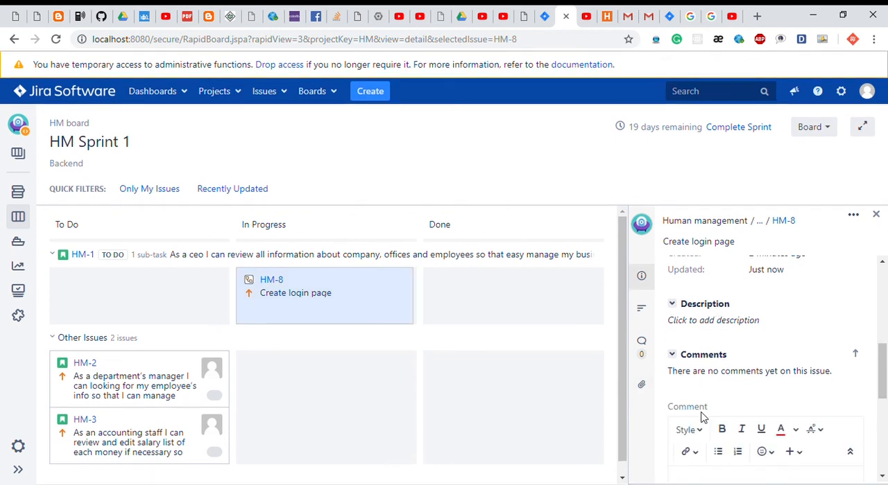
{"action": "scroll", "coordinate": [736, 388], "scroll_direction": "down", "scroll_amount": 3}
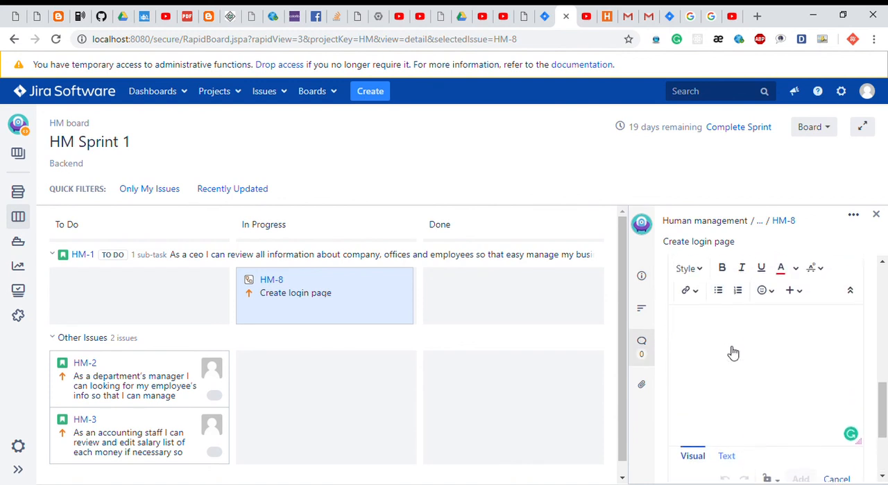
{"action": "scroll", "coordinate": [705, 351], "scroll_direction": "down", "scroll_amount": 2}
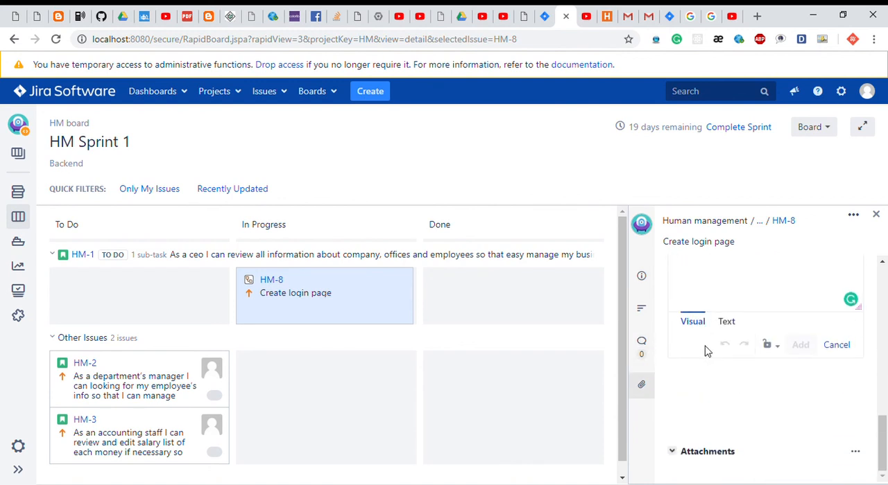
{"action": "scroll", "coordinate": [705, 352], "scroll_direction": "up", "scroll_amount": 6}
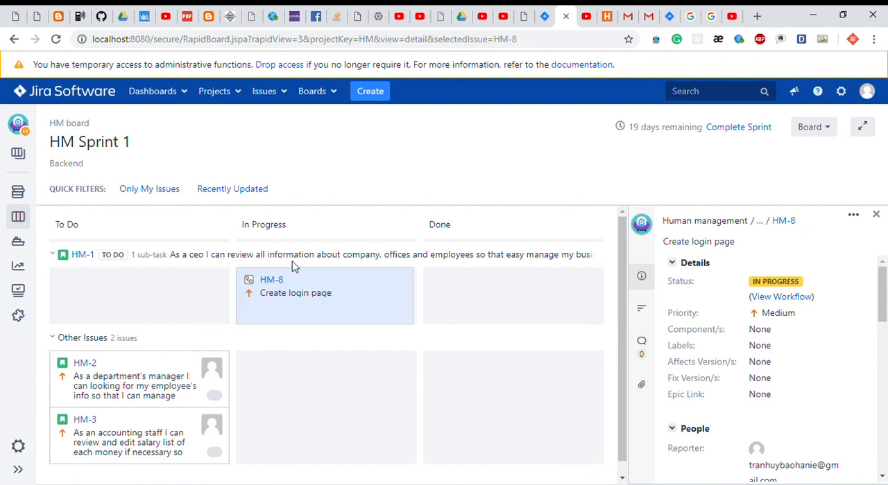
Move sub-task HM-8 to Done, update parent issue HM-1 to match, and highlight the parent's status.
{"action": "left_click_drag", "start_coordinate": [373, 324], "coordinate": [593, 320]}
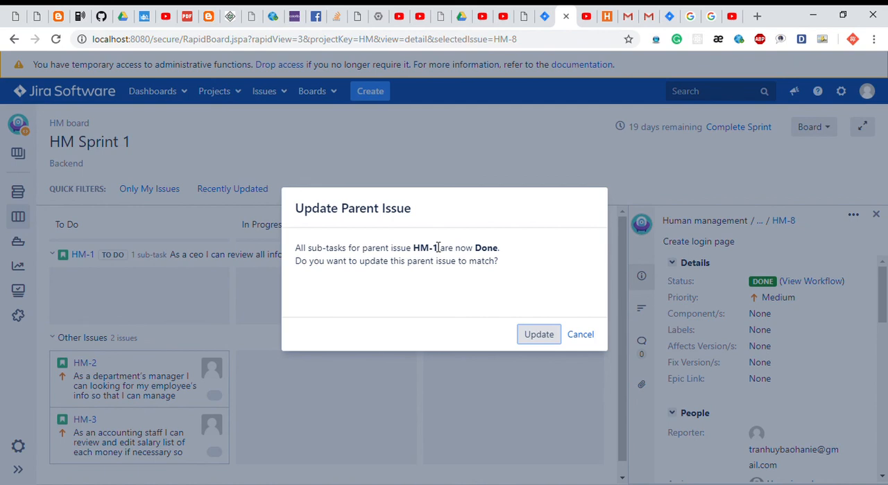
{"action": "left_click", "coordinate": [538, 335]}
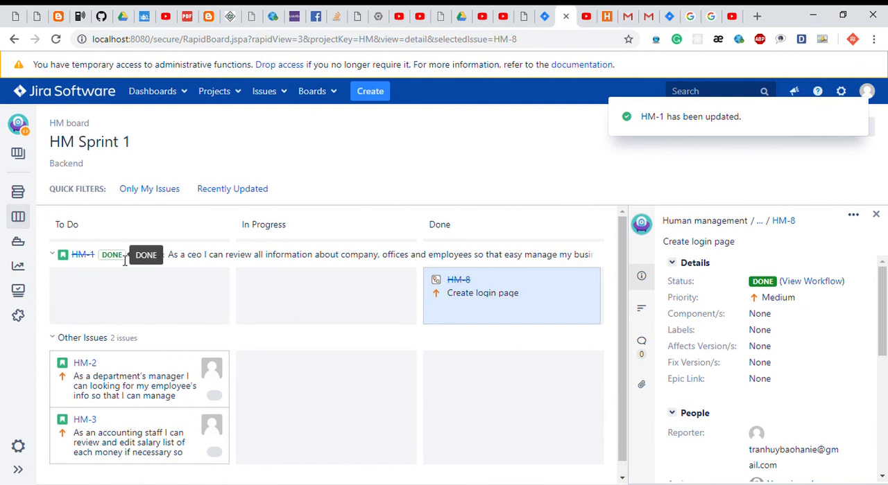
{"action": "left_click_drag", "start_coordinate": [118, 259], "coordinate": [101, 261]}
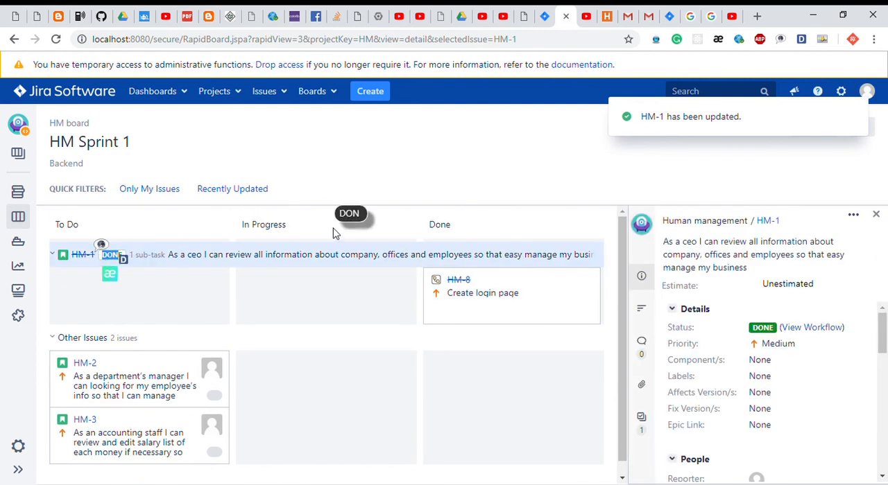
Move stories HM-2 and HM-3 from To Do to Done on the HM Sprint 1 board and close the issue details.
{"action": "left_click", "coordinate": [417, 182]}
{"action": "scroll", "coordinate": [351, 307], "scroll_direction": "down", "scroll_amount": 1}
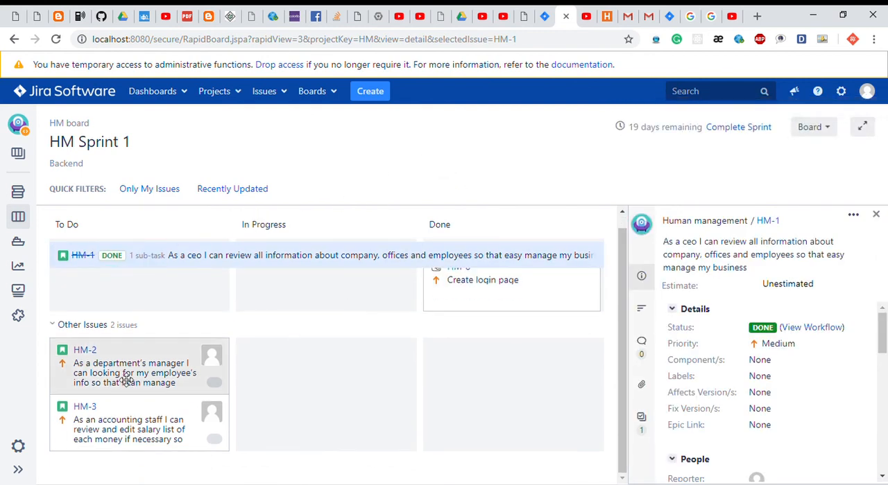
{"action": "left_click_drag", "start_coordinate": [124, 380], "coordinate": [457, 416]}
{"action": "left_click_drag", "start_coordinate": [177, 380], "coordinate": [514, 416]}
{"action": "left_click", "coordinate": [124, 407]}
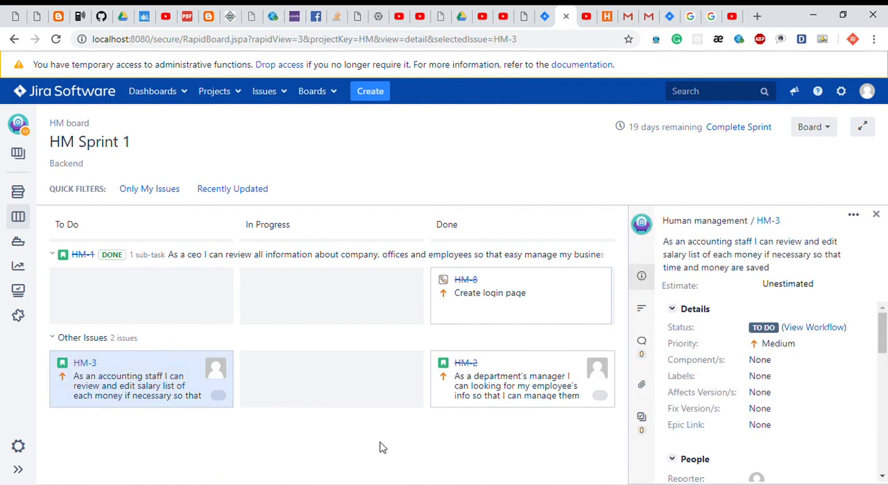
{"action": "left_click_drag", "start_coordinate": [122, 387], "coordinate": [508, 383]}
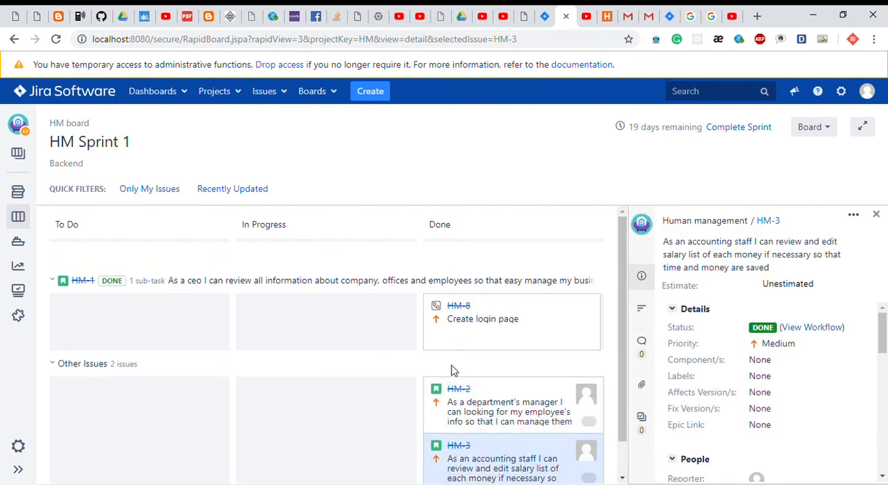
{"action": "scroll", "coordinate": [452, 371], "scroll_direction": "down", "scroll_amount": 1}
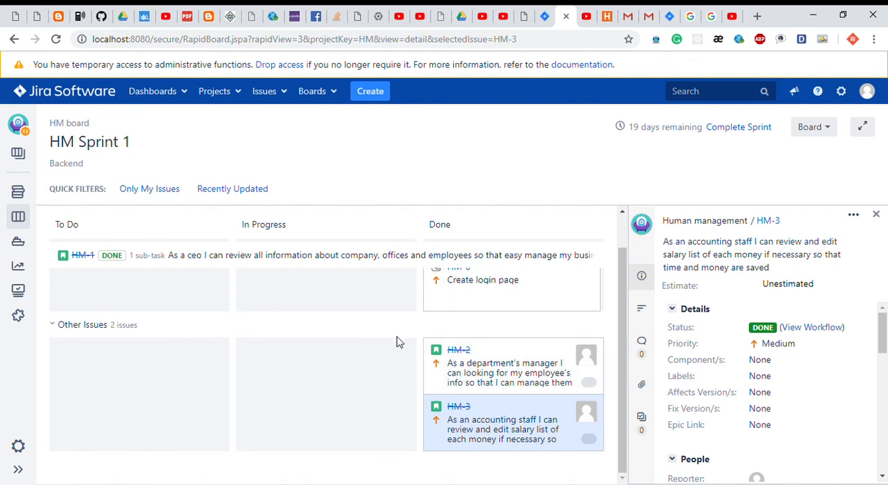
{"action": "scroll", "coordinate": [397, 342], "scroll_direction": "up", "scroll_amount": 1}
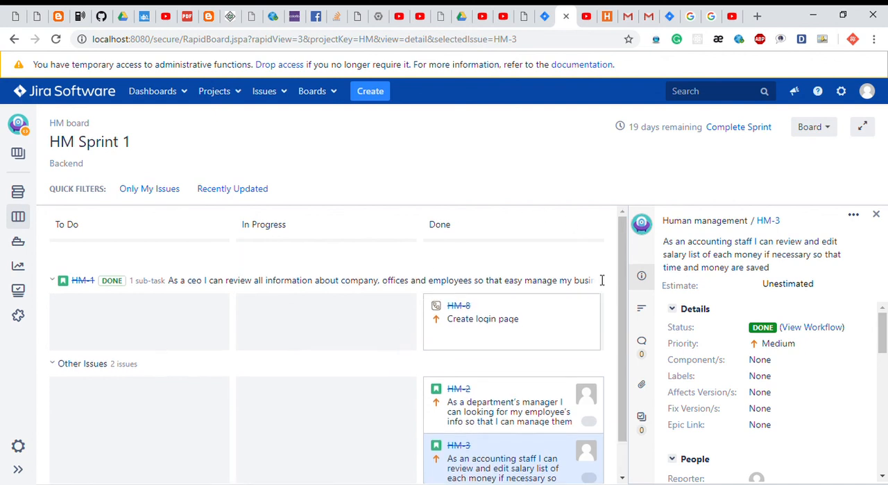
{"action": "scroll", "coordinate": [602, 281], "scroll_direction": "down", "scroll_amount": 1}
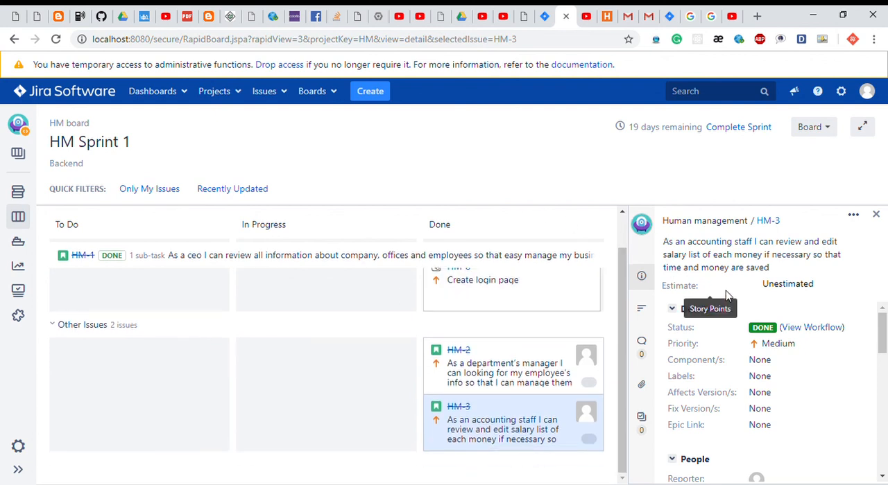
{"action": "left_click", "coordinate": [875, 214]}
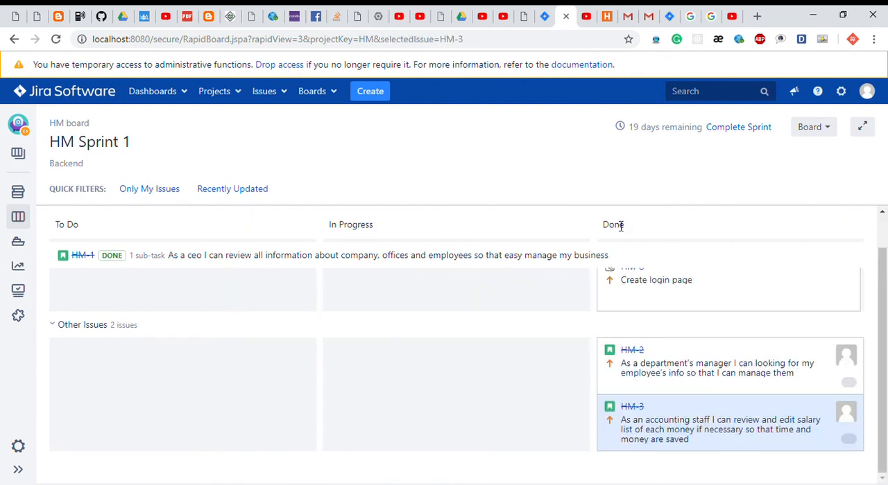
Review the sprint's issues in the backlog and on the active sprint board, and check the sprint's start and projected end dates.
{"action": "left_click", "coordinate": [808, 138]}
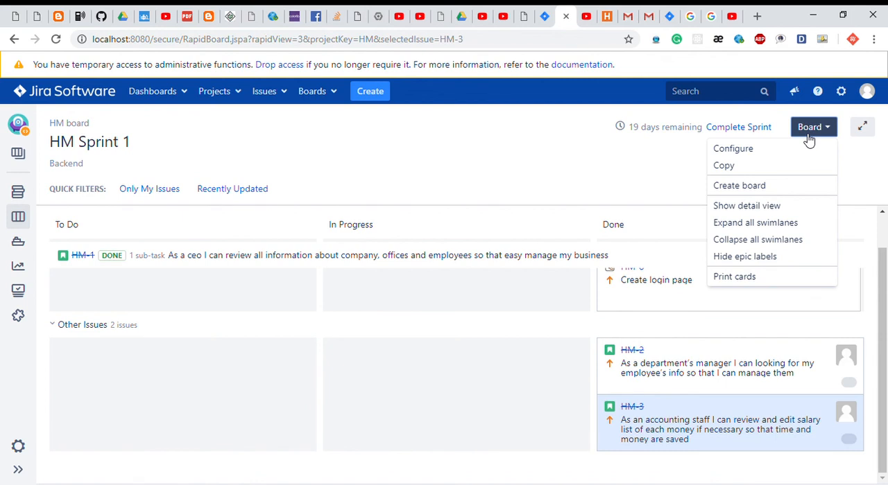
{"action": "left_click", "coordinate": [460, 167]}
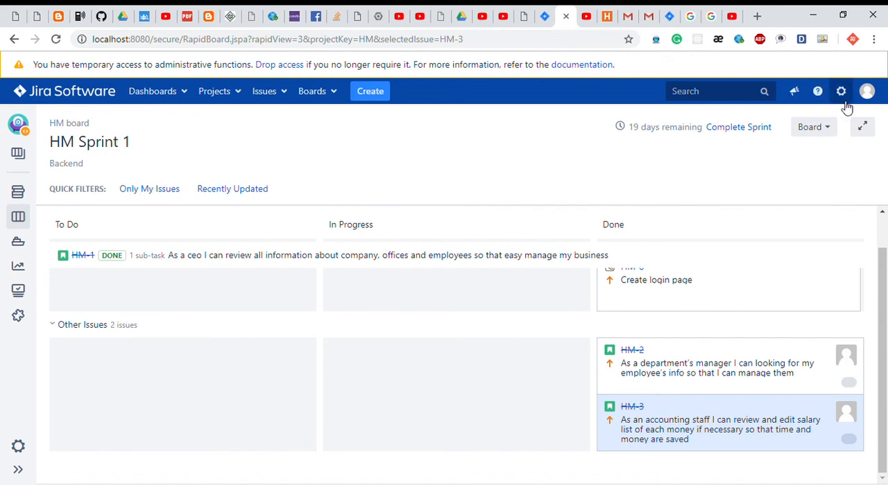
{"action": "left_click", "coordinate": [25, 195]}
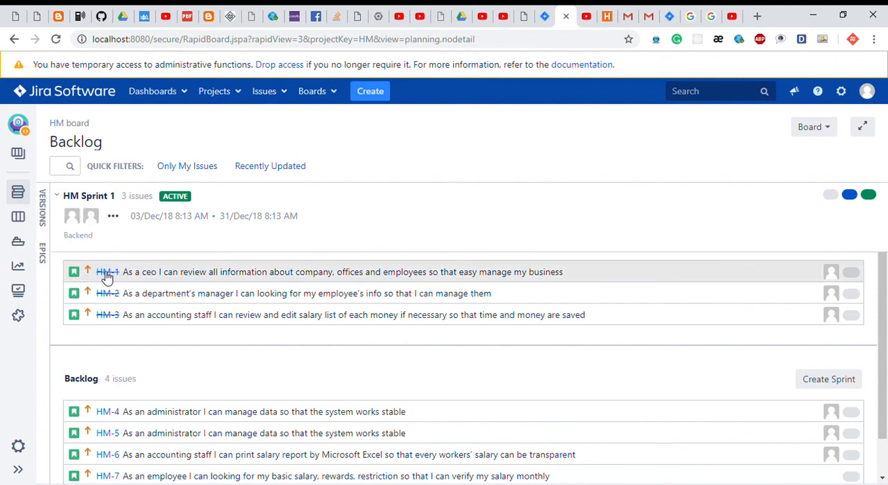
{"action": "left_click", "coordinate": [19, 218]}
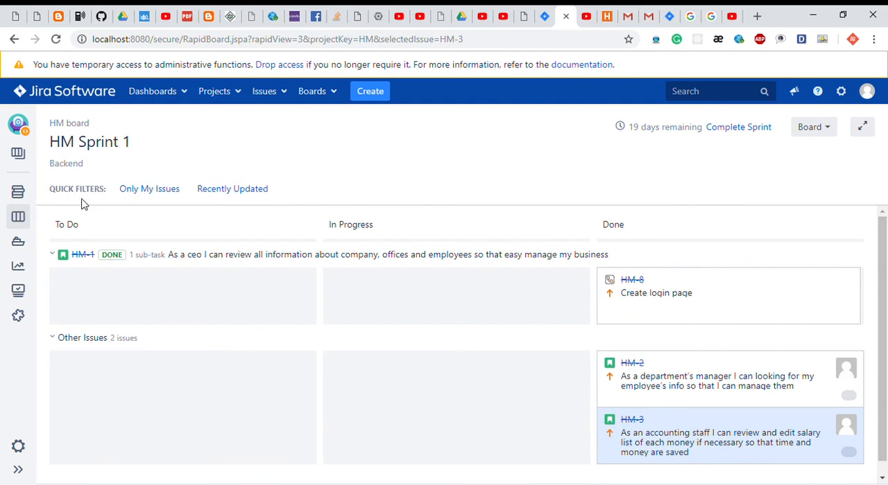
{"action": "scroll", "coordinate": [137, 351], "scroll_direction": "down", "scroll_amount": 1}
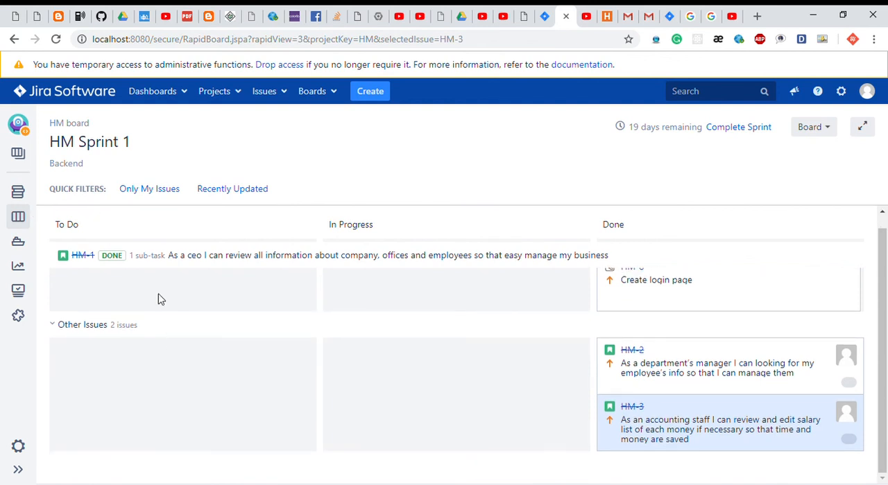
{"action": "scroll", "coordinate": [156, 294], "scroll_direction": "up", "scroll_amount": 1}
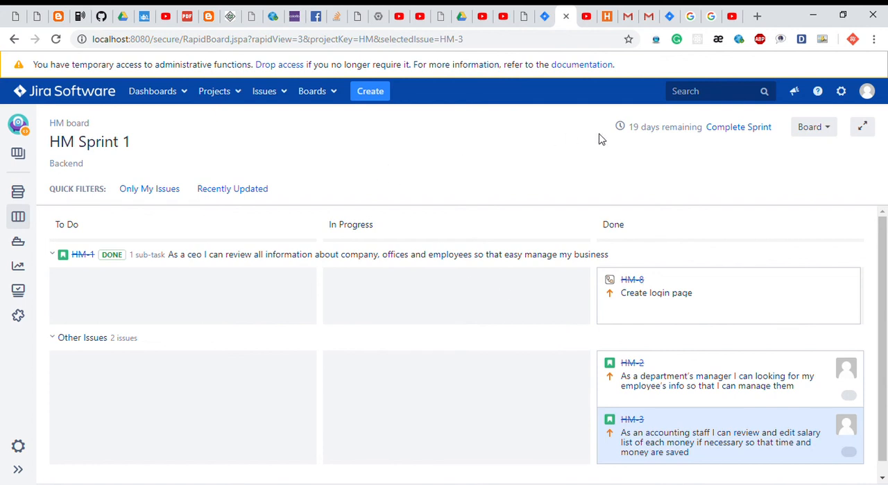
{"action": "mouse_move", "coordinate": [637, 137]}
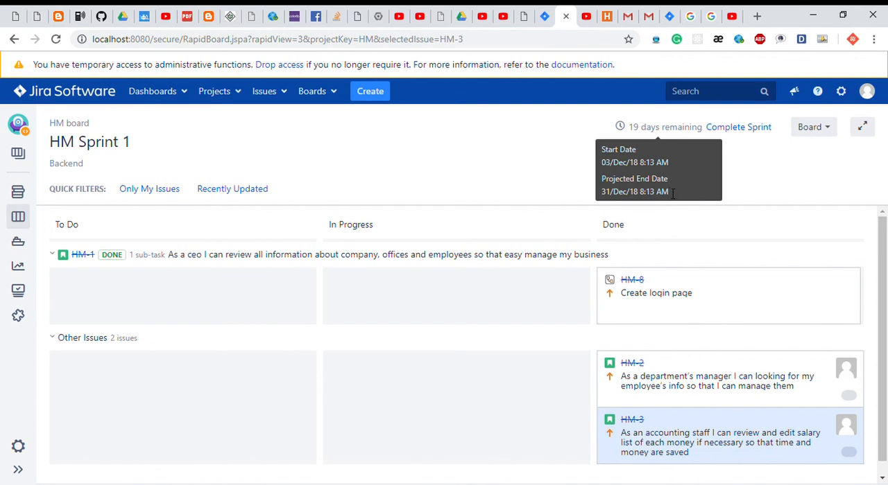
{"action": "left_click_drag", "start_coordinate": [672, 194], "coordinate": [670, 176]}
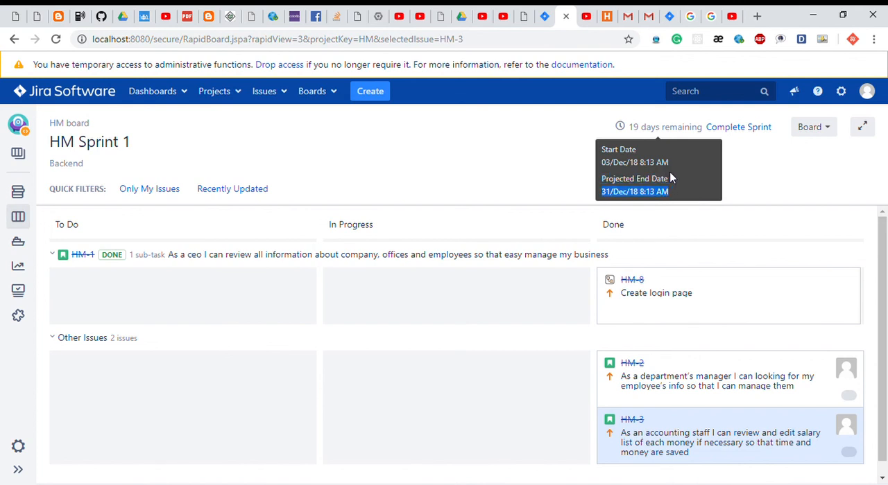
Complete HM Sprint 1 and look through the completed issues in its sprint report.
{"action": "left_click", "coordinate": [747, 131]}
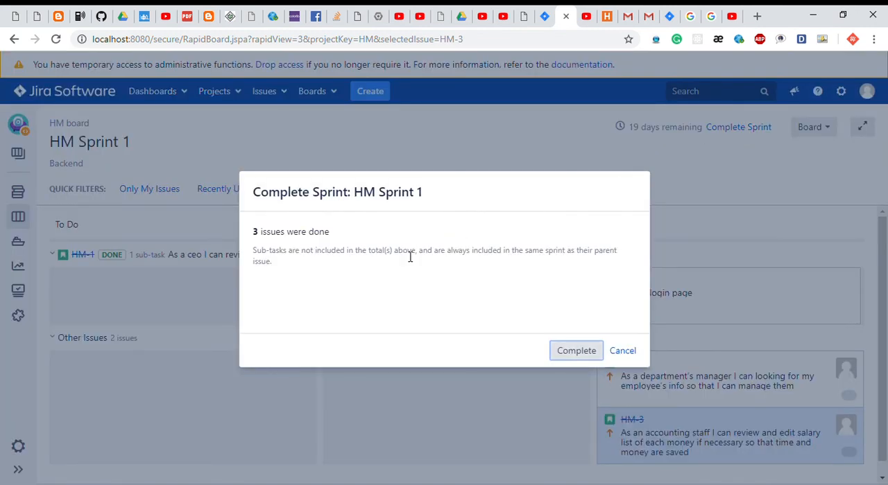
{"action": "left_click", "coordinate": [574, 351]}
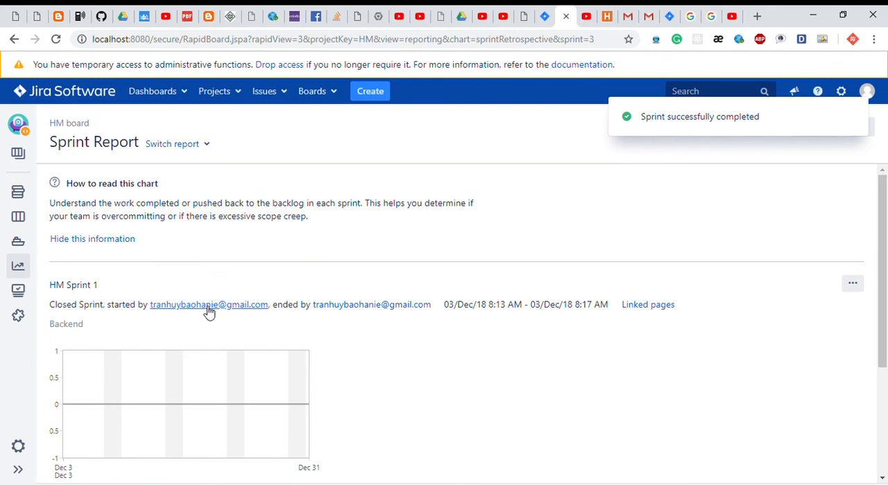
{"action": "scroll", "coordinate": [209, 312], "scroll_direction": "down", "scroll_amount": 3}
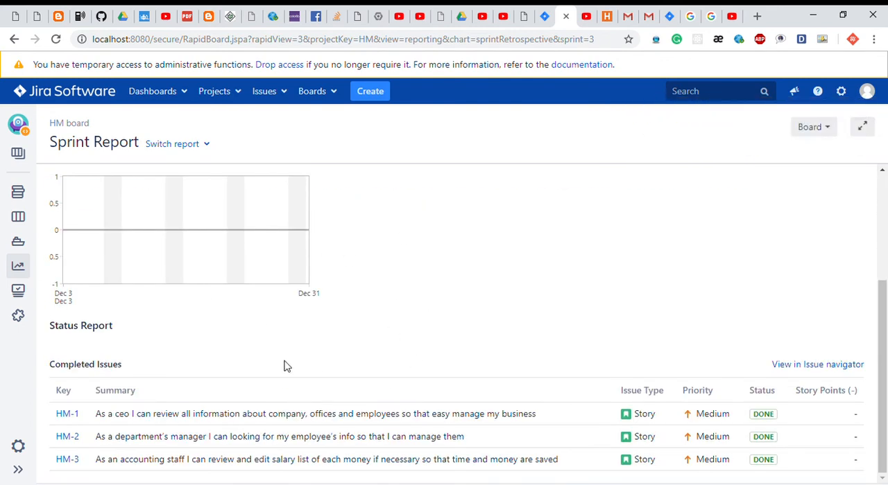
Look over the remaining backlog, the project's Releases page and its version management settings.
{"action": "left_click", "coordinate": [18, 192]}
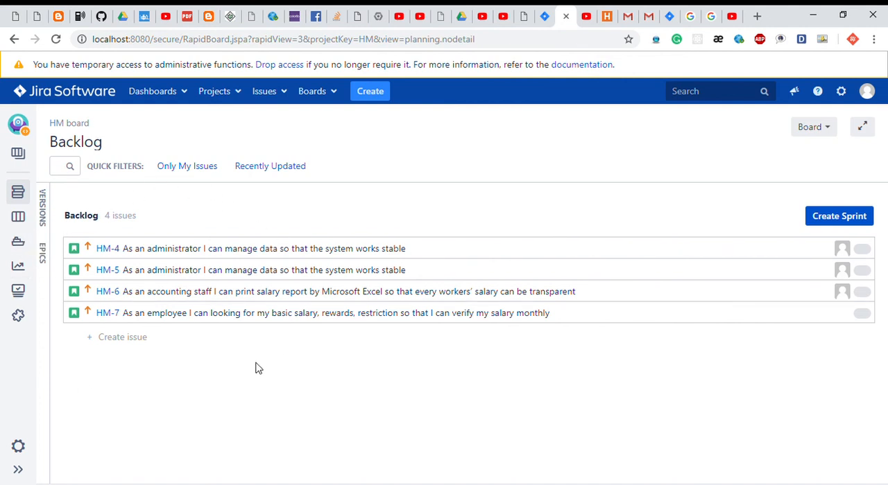
{"action": "left_click", "coordinate": [18, 243]}
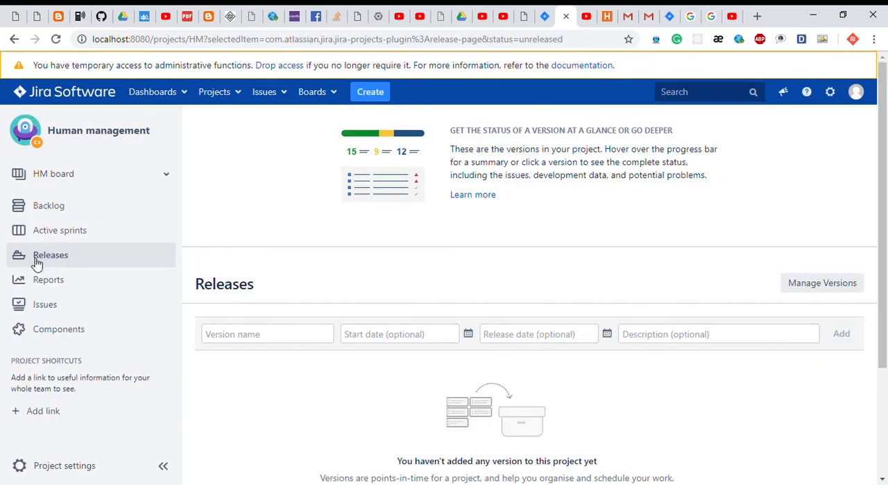
{"action": "scroll", "coordinate": [253, 296], "scroll_direction": "down", "scroll_amount": 2}
{"action": "scroll", "coordinate": [255, 296], "scroll_direction": "up", "scroll_amount": 3}
{"action": "left_click", "coordinate": [803, 290]}
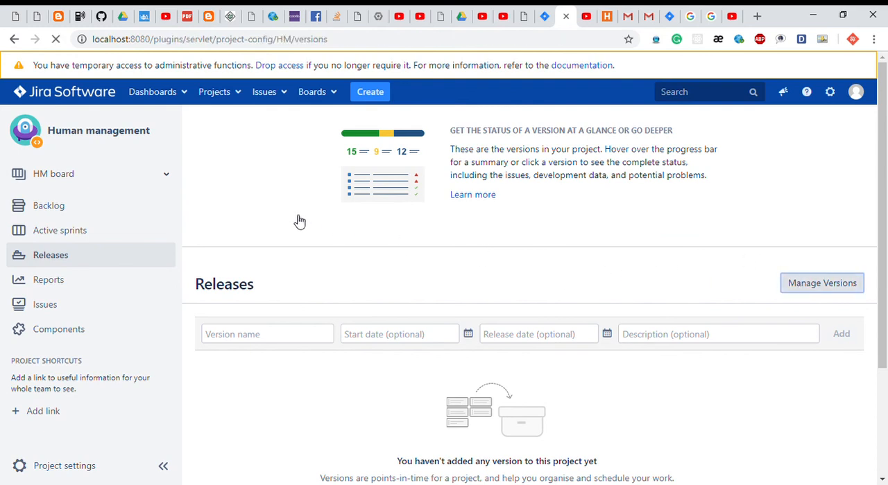
{"action": "scroll", "coordinate": [300, 221], "scroll_direction": "down", "scroll_amount": 3}
{"action": "scroll", "coordinate": [300, 222], "scroll_direction": "up", "scroll_amount": 3}
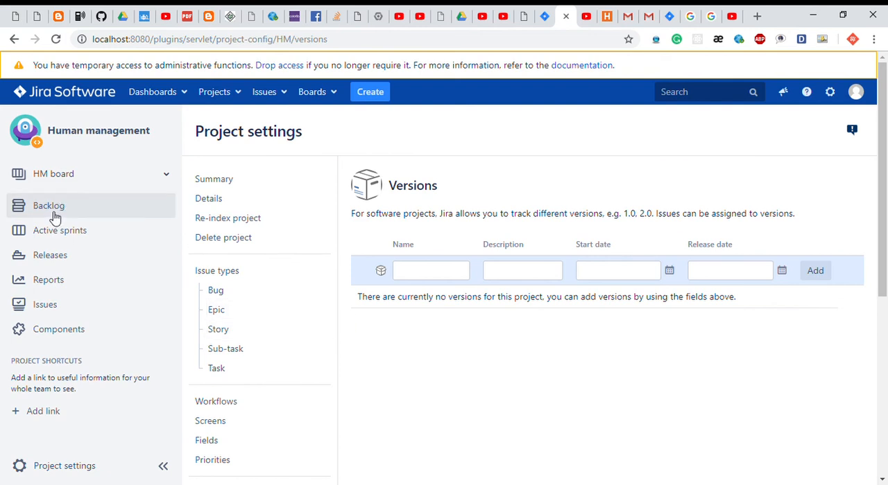
From the backlog, create version 1.0 for Human management with start date 3/Dec/18 and release date 17/Dec/18.
{"action": "left_click", "coordinate": [48, 207]}
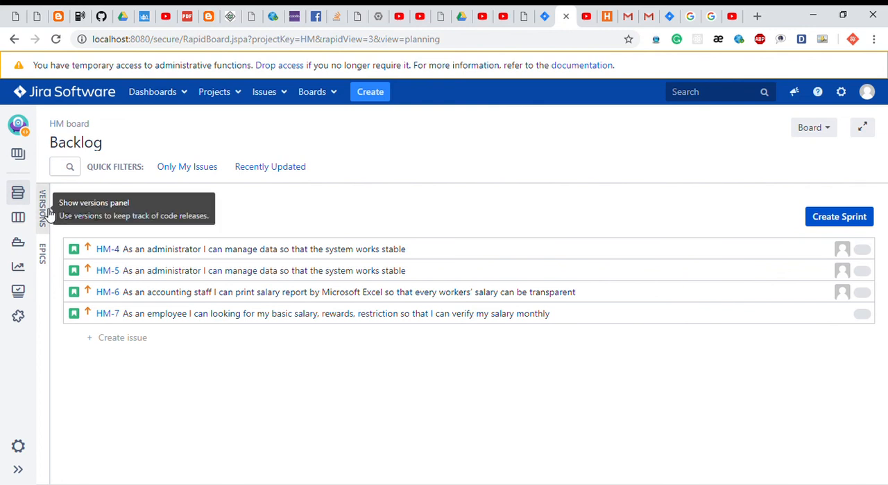
{"action": "left_click", "coordinate": [43, 208]}
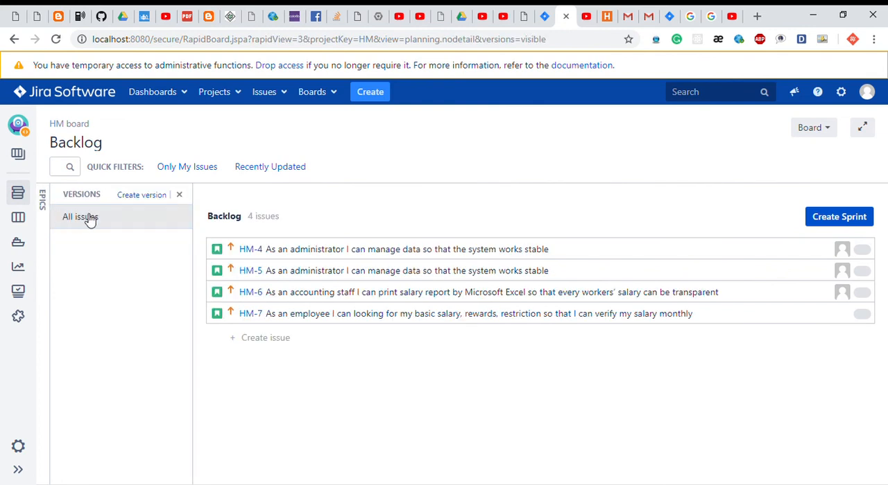
{"action": "left_click", "coordinate": [145, 197]}
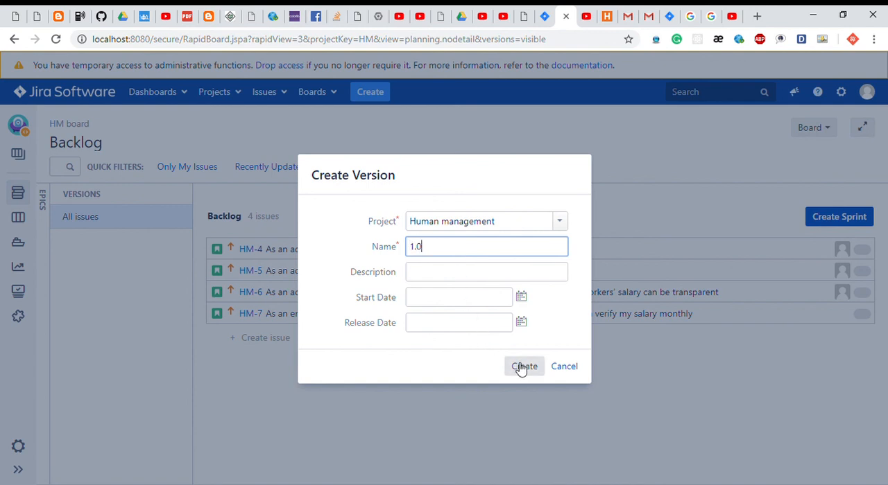
{"action": "left_click", "coordinate": [523, 297]}
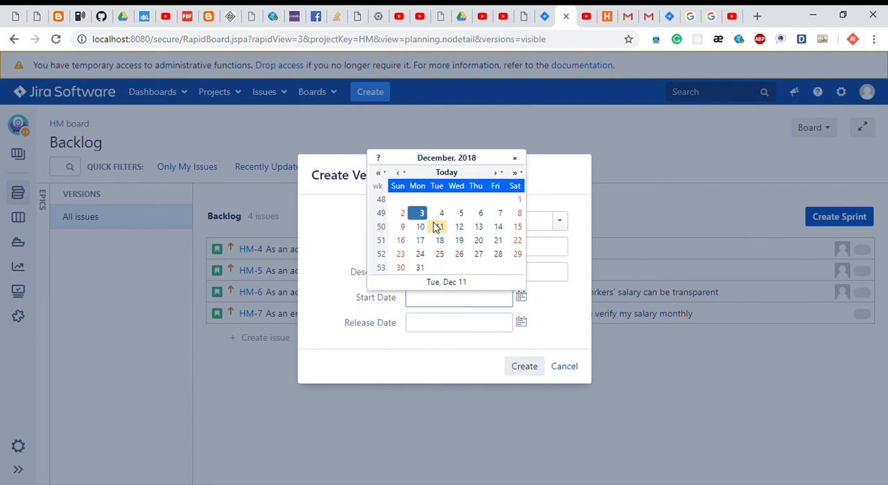
{"action": "left_click", "coordinate": [425, 216]}
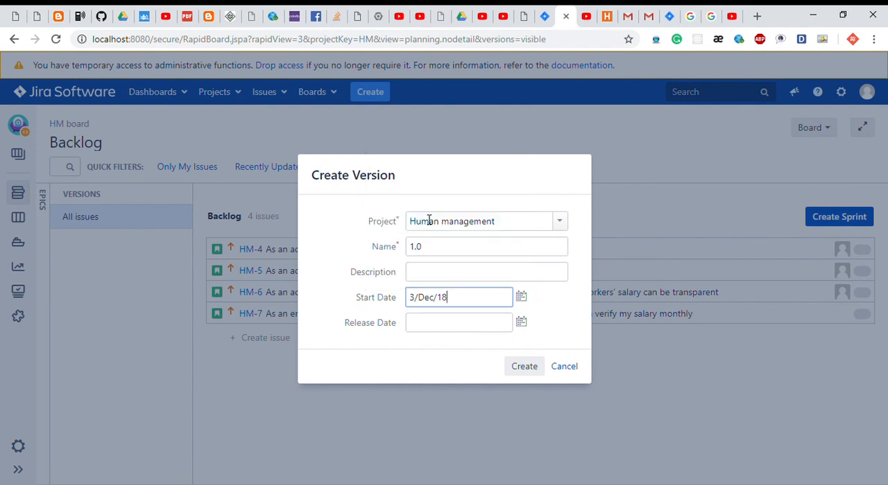
{"action": "left_click", "coordinate": [521, 324]}
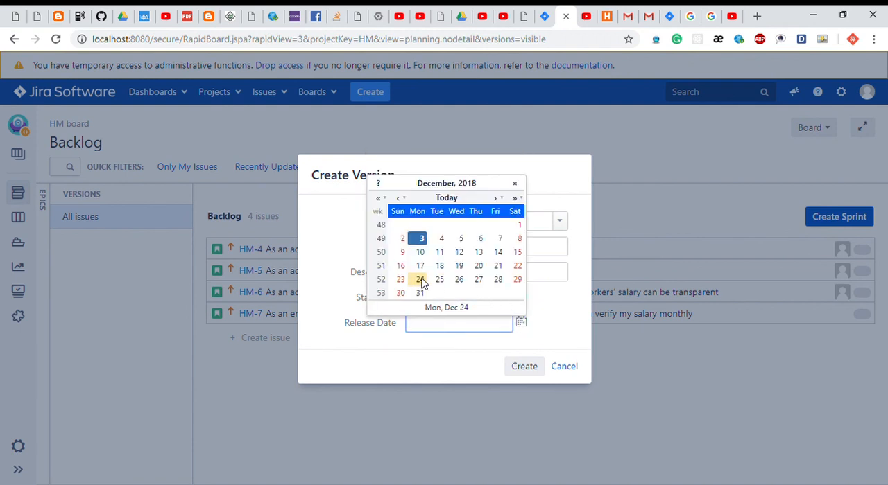
{"action": "left_click", "coordinate": [419, 266]}
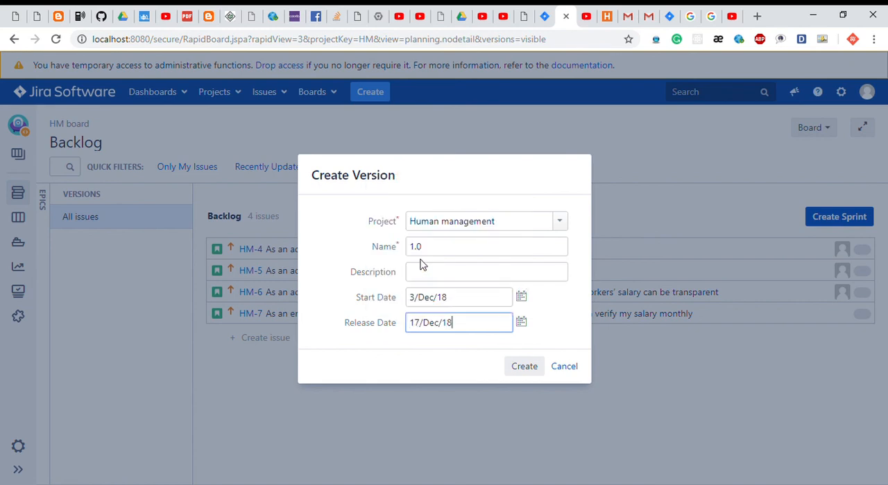
{"action": "left_click", "coordinate": [527, 370]}
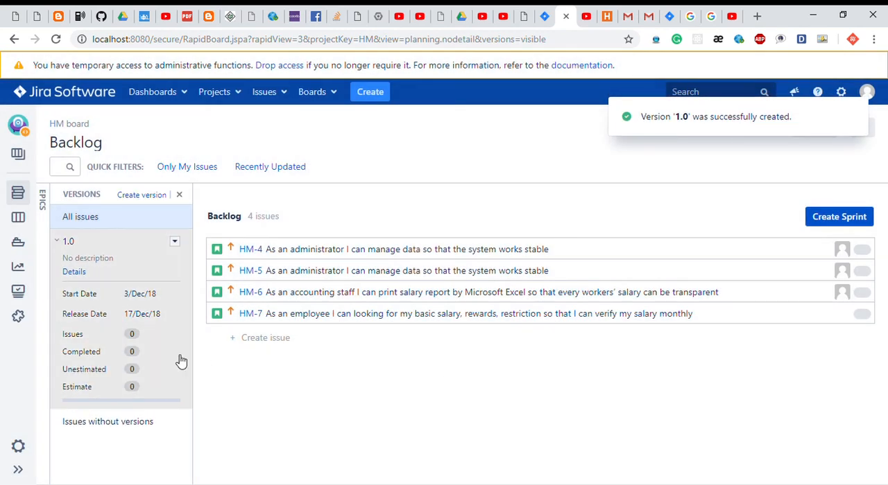
Examine version 1.0's details and the backlog filtered by that version, and return to showing all issues.
{"action": "left_click", "coordinate": [64, 244]}
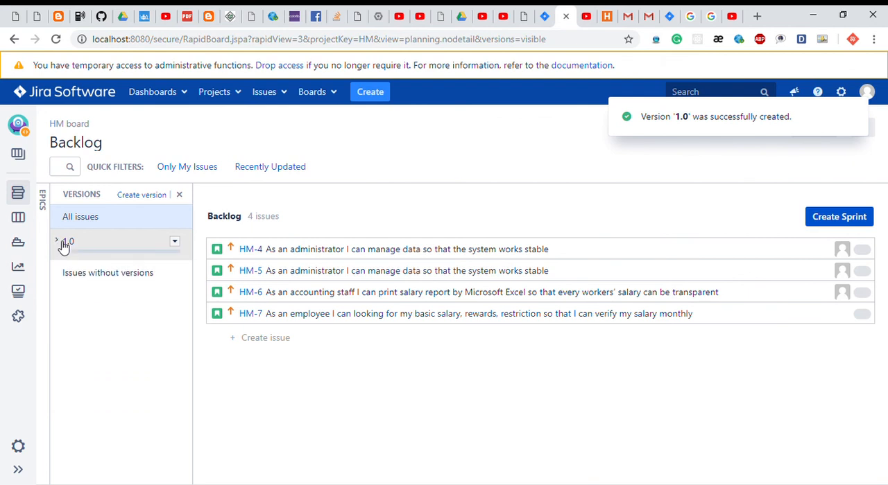
{"action": "left_click", "coordinate": [64, 244]}
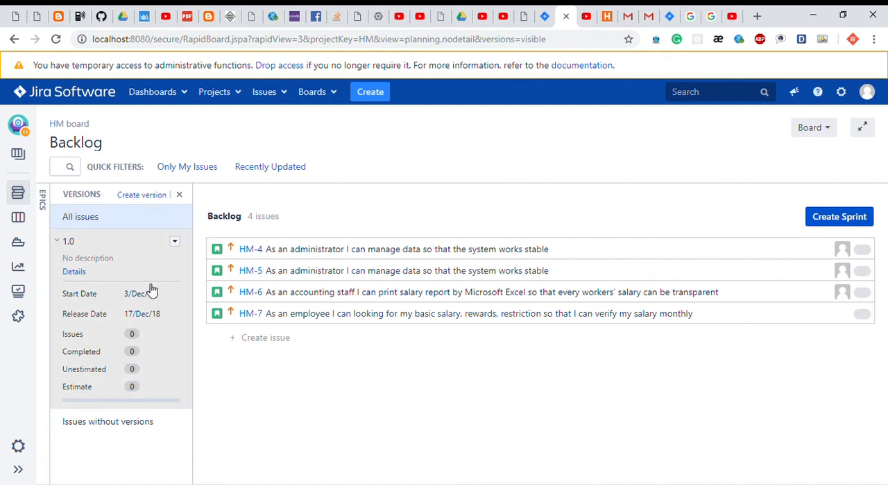
{"action": "left_click", "coordinate": [120, 259]}
{"action": "left_click", "coordinate": [98, 247]}
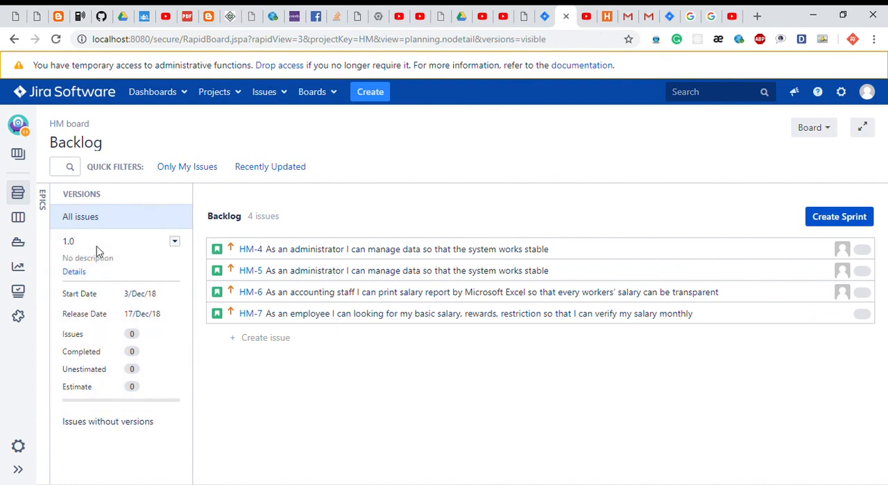
{"action": "left_click", "coordinate": [96, 246]}
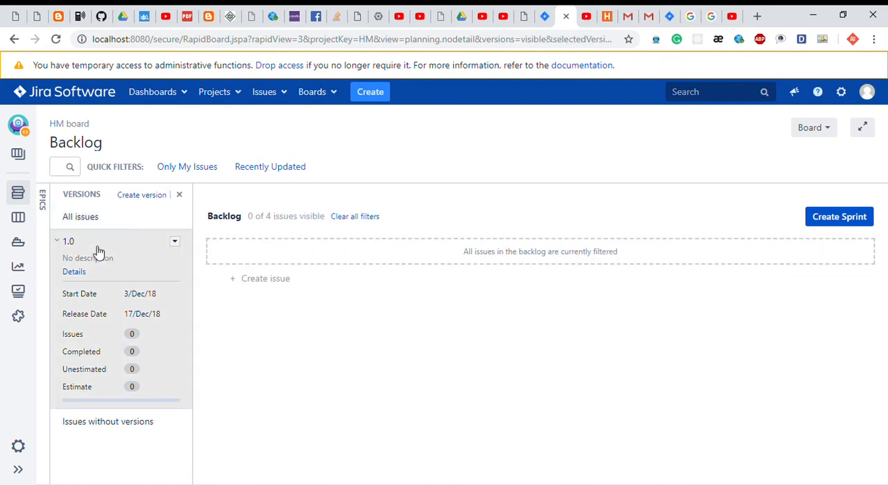
{"action": "left_click", "coordinate": [98, 252]}
{"action": "left_click", "coordinate": [98, 251]}
{"action": "left_click", "coordinate": [81, 221]}
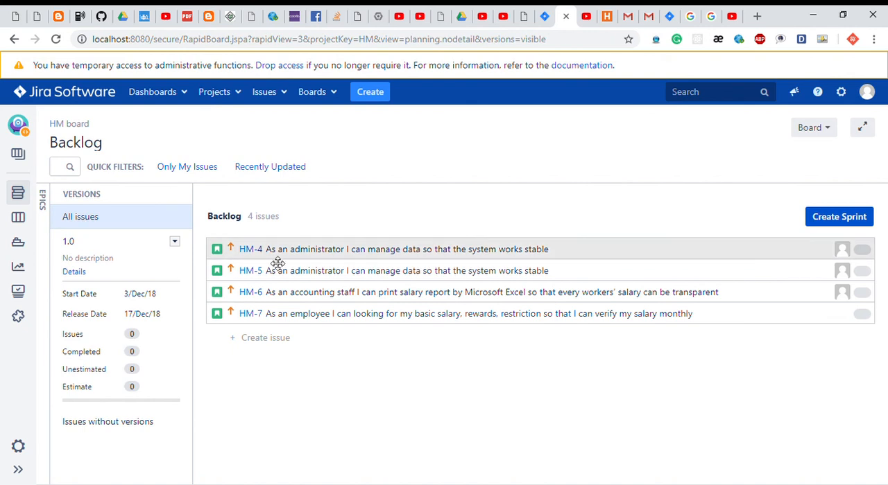
Add backlog issues HM-4, HM-5, HM-6 and HM-7 to version 1.0 and filter the backlog by that version.
{"action": "left_click_drag", "start_coordinate": [277, 263], "coordinate": [107, 262]}
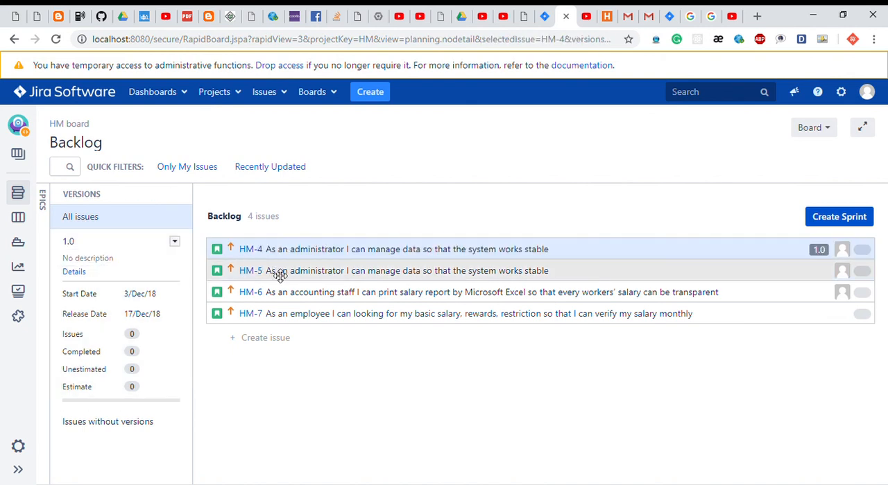
{"action": "left_click_drag", "start_coordinate": [276, 275], "coordinate": [110, 263]}
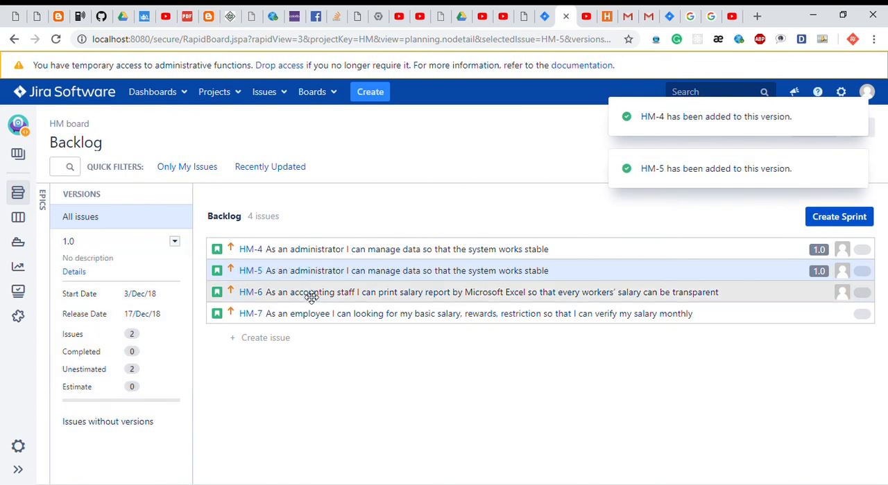
{"action": "left_click_drag", "start_coordinate": [312, 299], "coordinate": [143, 281]}
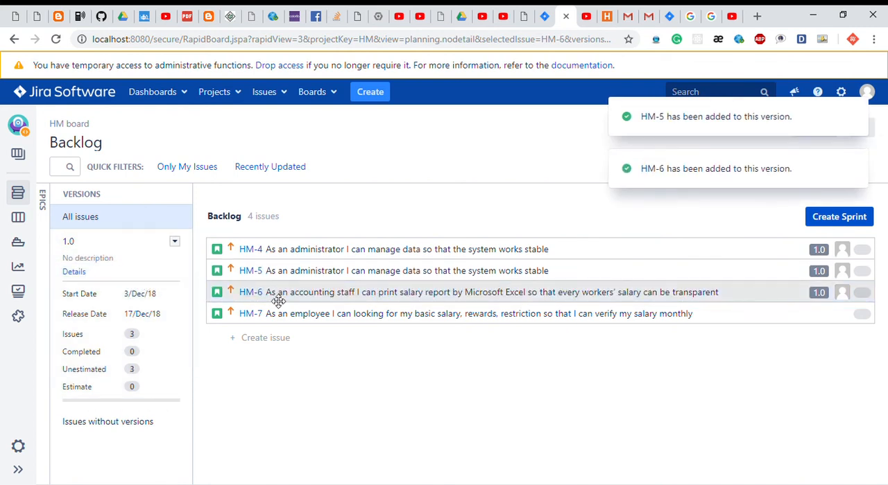
{"action": "left_click_drag", "start_coordinate": [298, 320], "coordinate": [145, 297]}
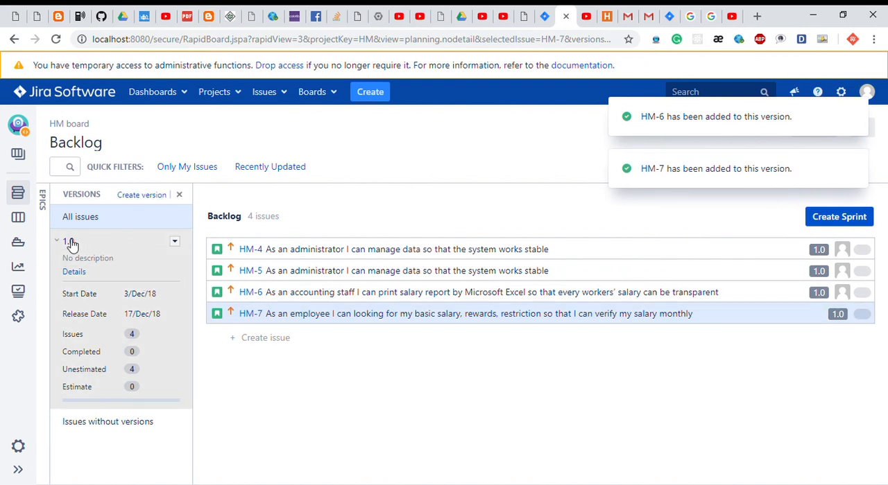
{"action": "left_click", "coordinate": [108, 248]}
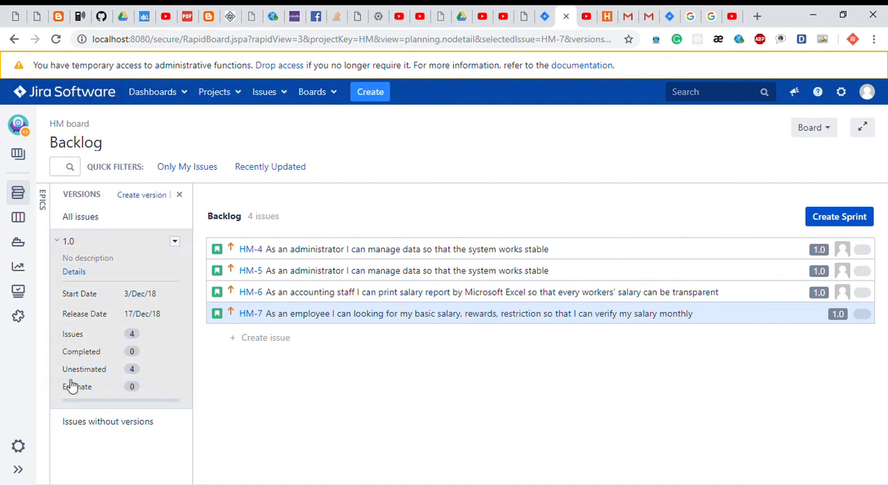
Check the active sprints board and version 1.0's progress on the project's Releases page.
{"action": "left_click", "coordinate": [23, 221]}
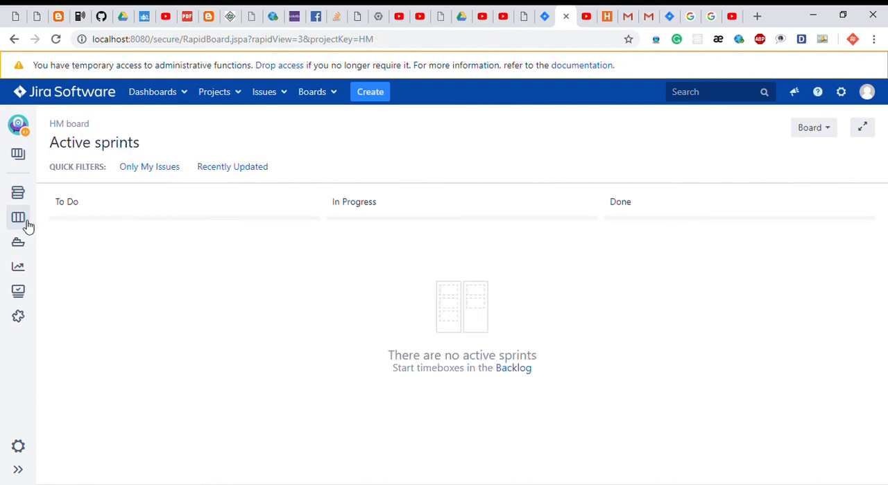
{"action": "left_click", "coordinate": [20, 248]}
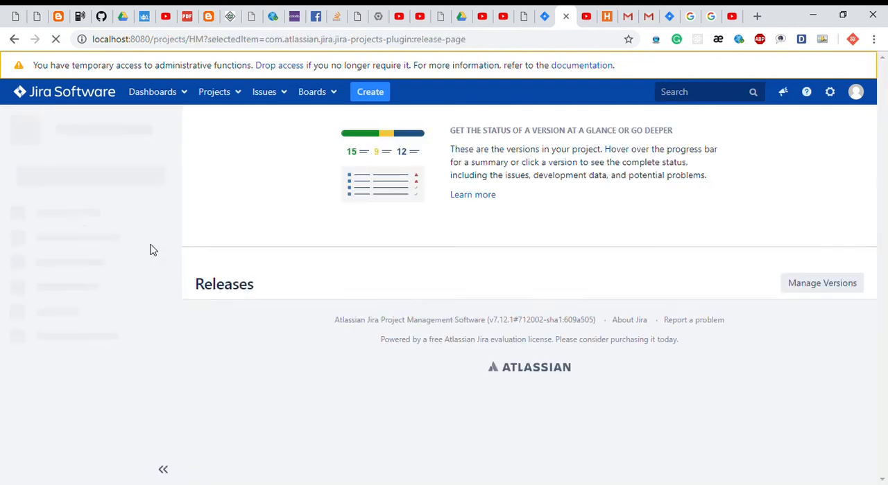
{"action": "scroll", "coordinate": [359, 222], "scroll_direction": "down", "scroll_amount": 2}
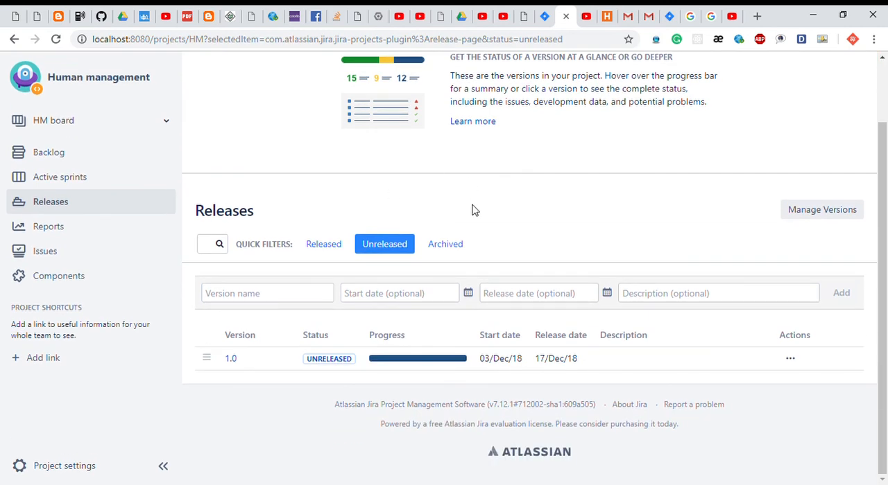
{"action": "mouse_move", "coordinate": [407, 362]}
Create HM Sprint 2 from the backlog and move HM-4, HM-5, HM-6 and HM-7 into it.
{"action": "left_click", "coordinate": [88, 157]}
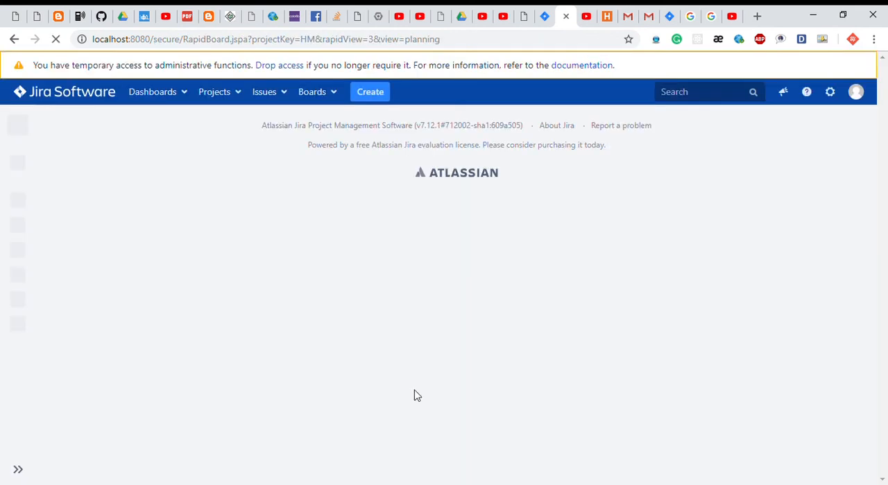
{"action": "left_click_drag", "start_coordinate": [277, 245], "coordinate": [276, 219]}
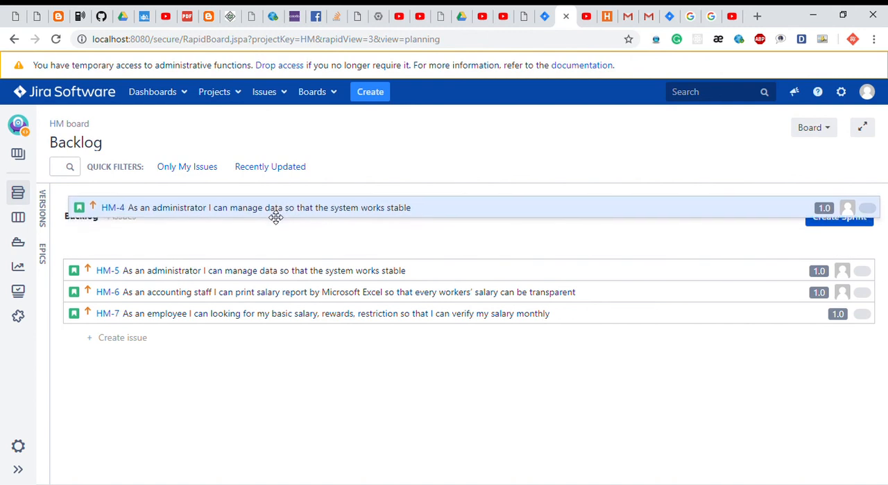
{"action": "left_click", "coordinate": [840, 220]}
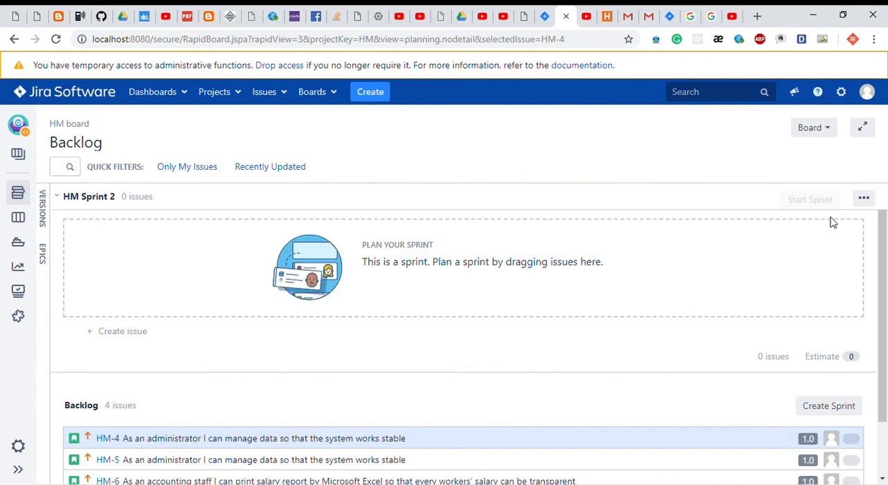
{"action": "left_click_drag", "start_coordinate": [334, 440], "coordinate": [363, 260]}
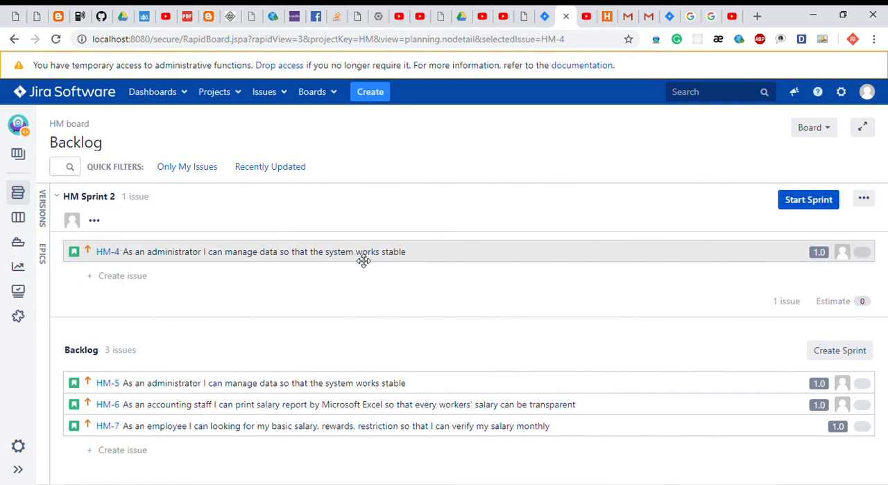
{"action": "left_click_drag", "start_coordinate": [274, 388], "coordinate": [283, 292]}
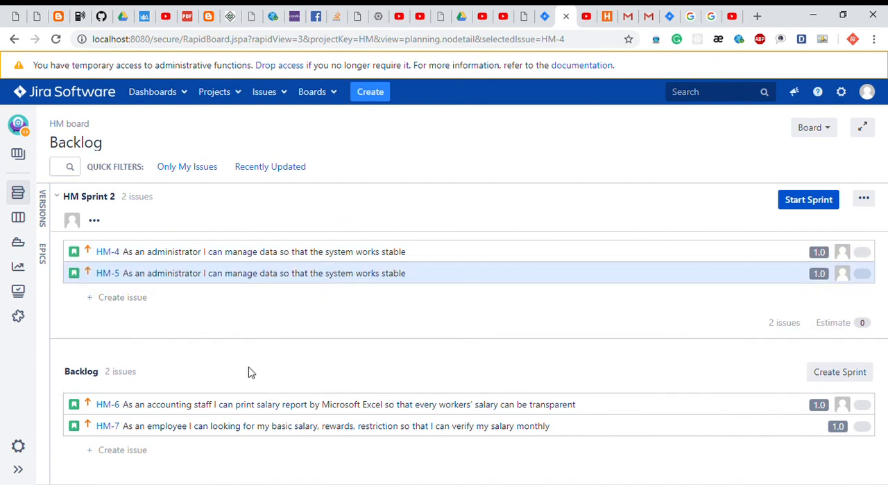
{"action": "left_click_drag", "start_coordinate": [250, 414], "coordinate": [248, 321]}
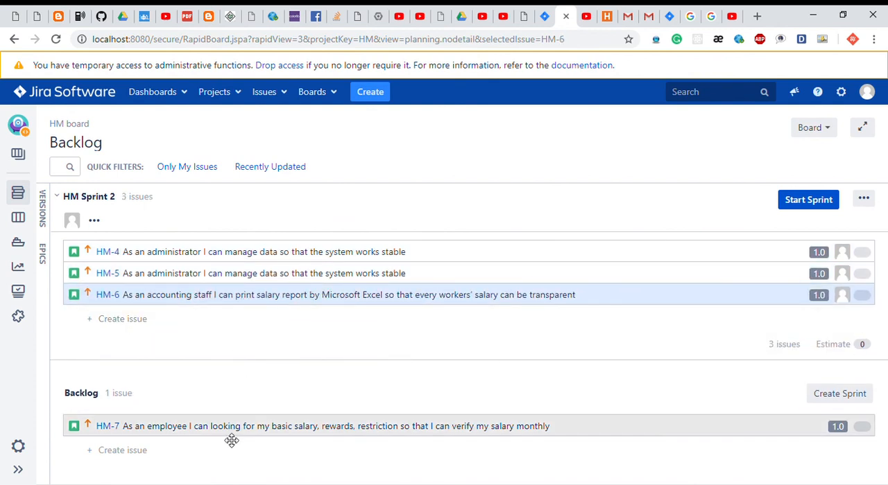
{"action": "left_click_drag", "start_coordinate": [232, 441], "coordinate": [244, 319]}
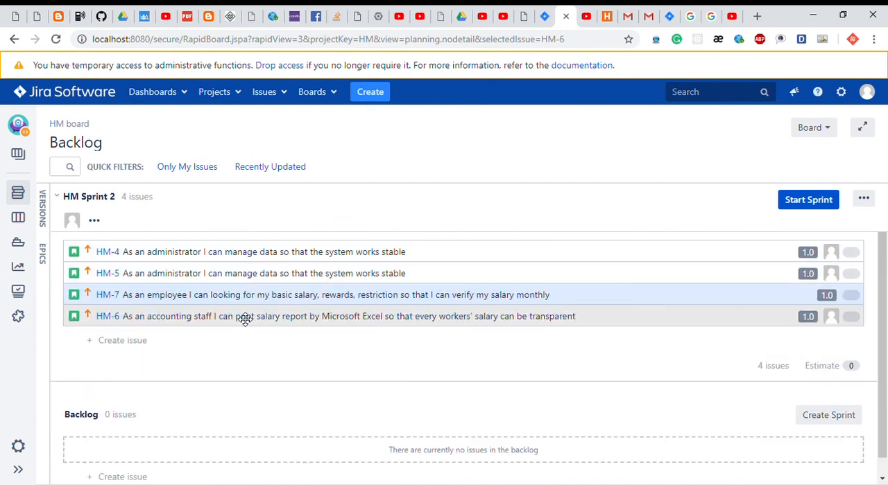
Look through HM-4's details and its sub-task creation form, closing both without creating a sub-task.
{"action": "left_click", "coordinate": [282, 257]}
{"action": "scroll", "coordinate": [710, 336], "scroll_direction": "down", "scroll_amount": 5}
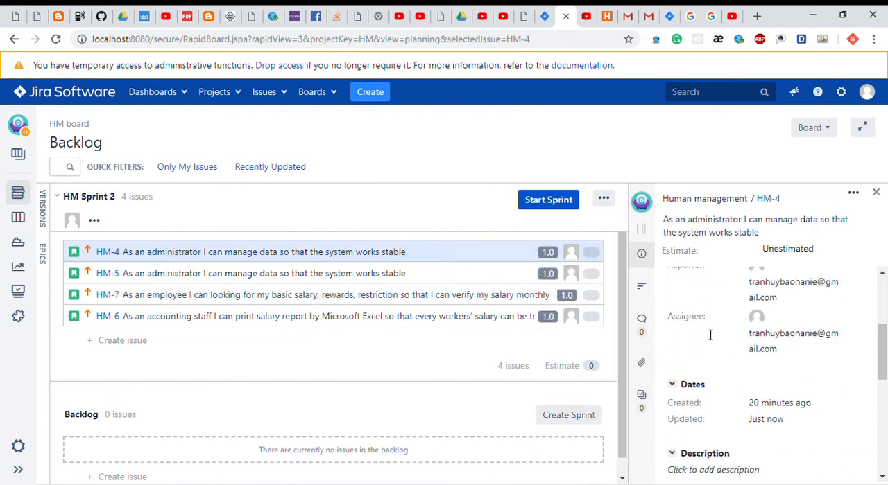
{"action": "scroll", "coordinate": [710, 336], "scroll_direction": "up", "scroll_amount": 1}
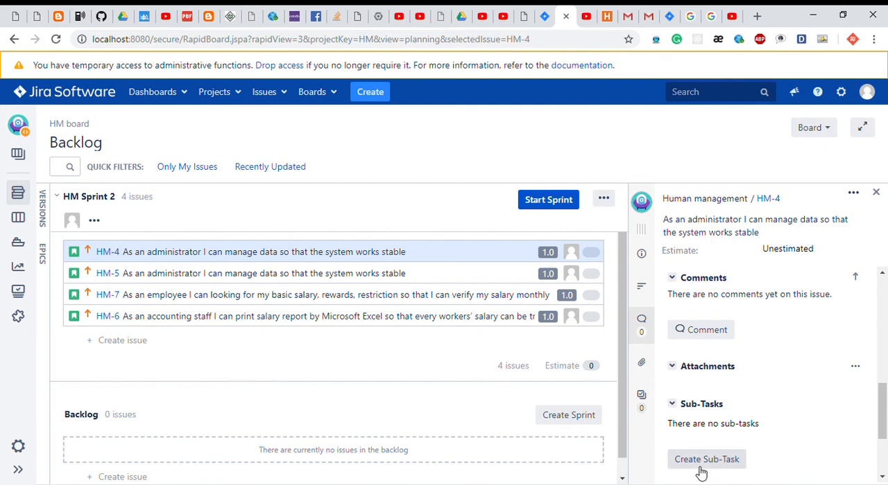
{"action": "left_click", "coordinate": [696, 466]}
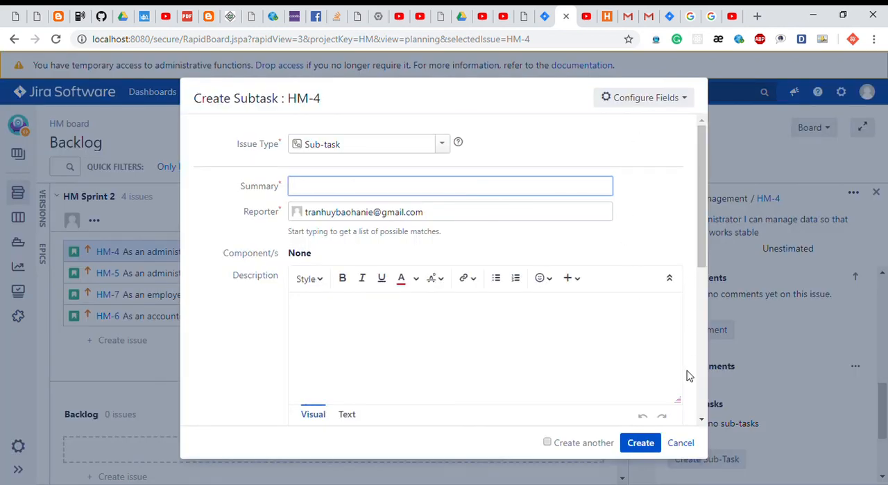
{"action": "left_click", "coordinate": [688, 448]}
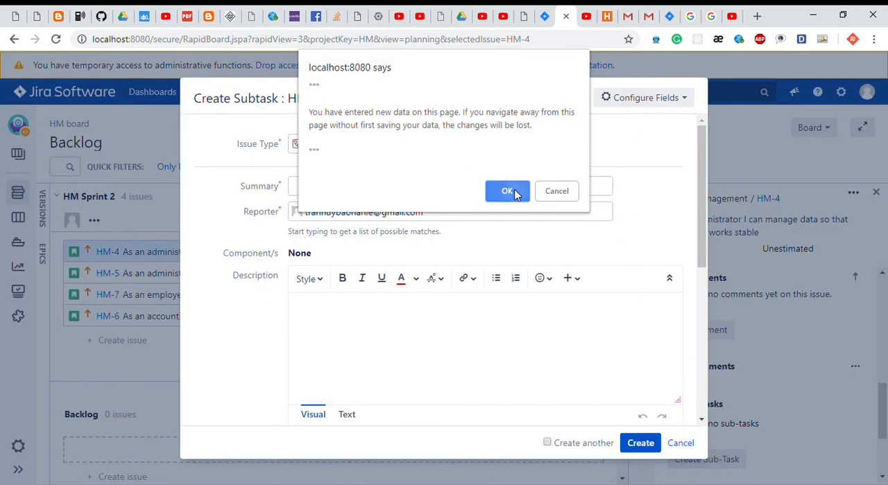
{"action": "left_click", "coordinate": [512, 191]}
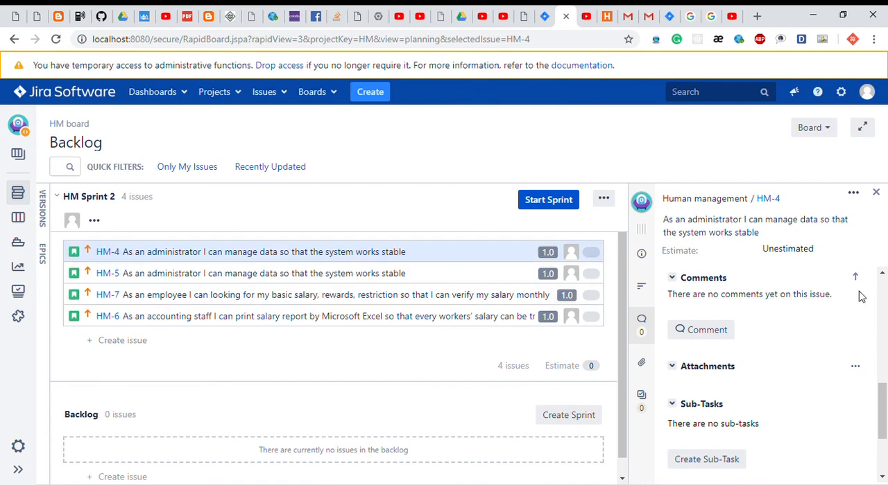
{"action": "left_click", "coordinate": [877, 193]}
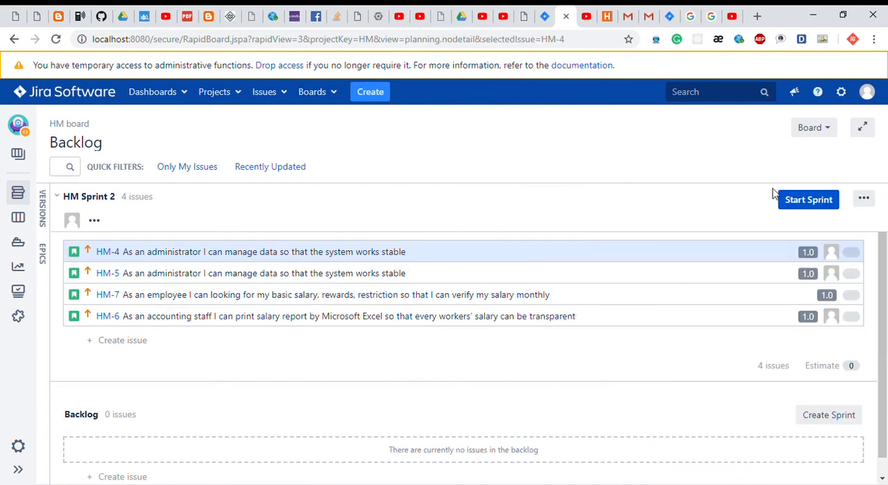
Start HM Sprint 2 with a duration of 4 weeks and move HM-4, HM-5, HM-7 and HM-6 to Done.
{"action": "left_click", "coordinate": [797, 200]}
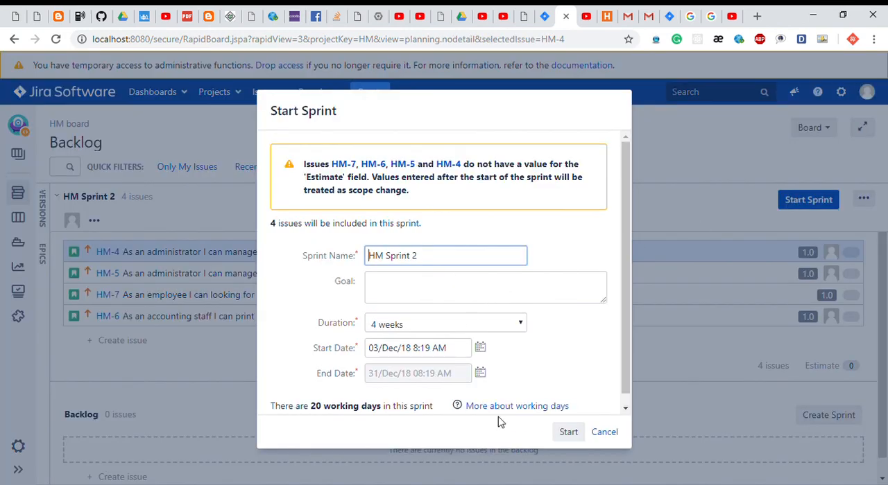
{"action": "left_click", "coordinate": [570, 434]}
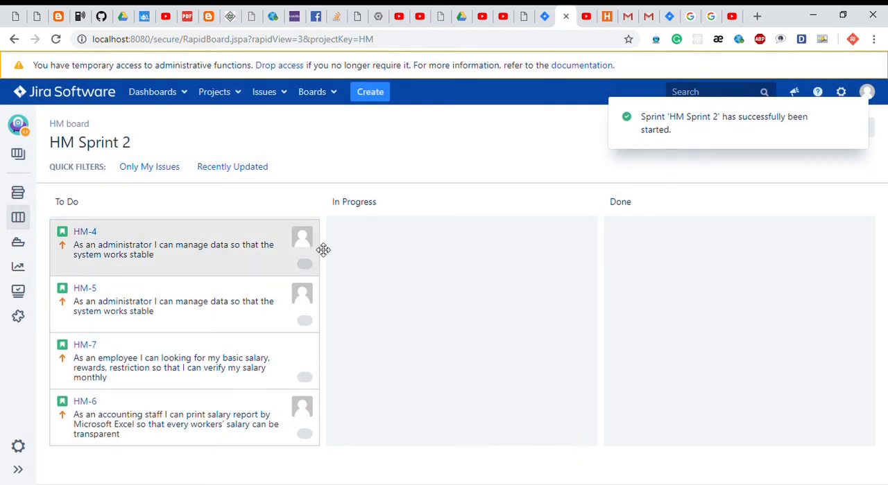
{"action": "left_click_drag", "start_coordinate": [156, 242], "coordinate": [717, 267]}
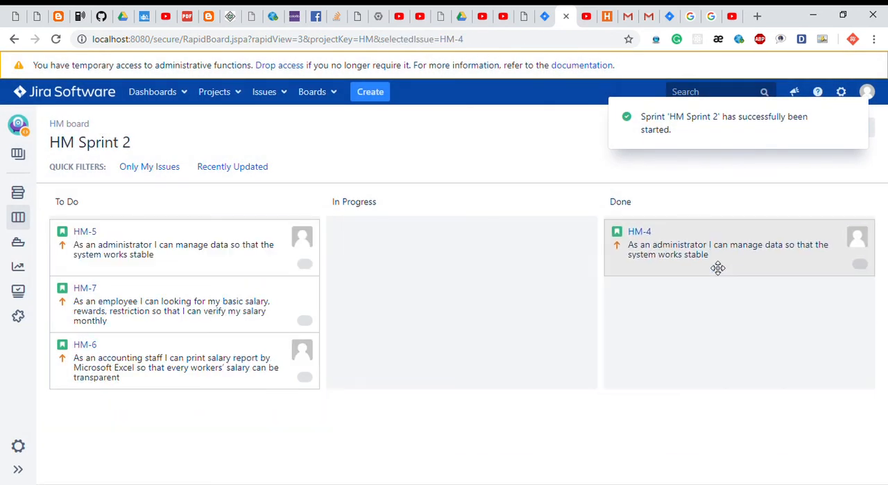
{"action": "left_click_drag", "start_coordinate": [236, 238], "coordinate": [727, 307]}
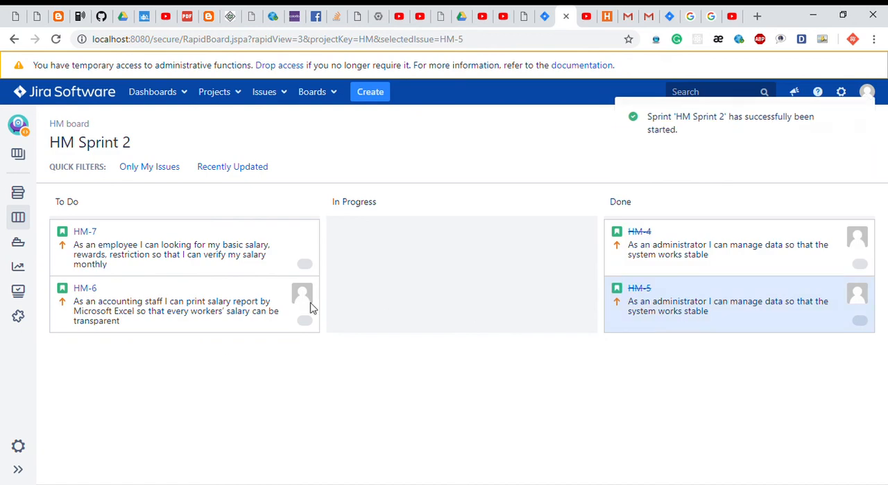
{"action": "left_click_drag", "start_coordinate": [214, 264], "coordinate": [719, 284]}
{"action": "left_click_drag", "start_coordinate": [196, 269], "coordinate": [707, 303]}
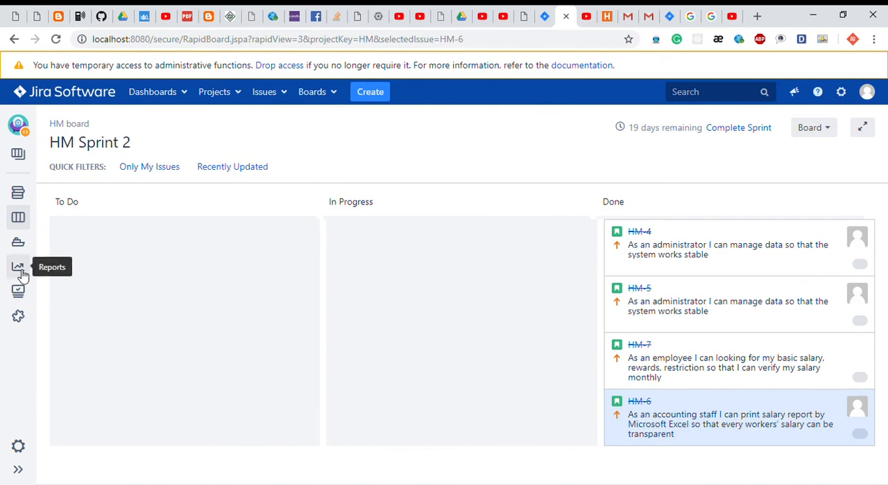
Check version 1.0's progress on the Releases page and move HM-4 and HM-5 from Done back to In Progress.
{"action": "left_click", "coordinate": [18, 244]}
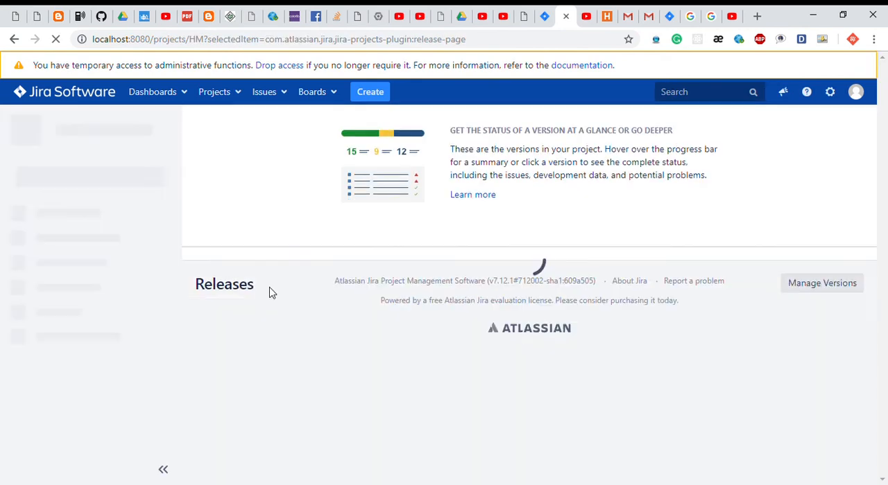
{"action": "scroll", "coordinate": [271, 293], "scroll_direction": "down", "scroll_amount": 2}
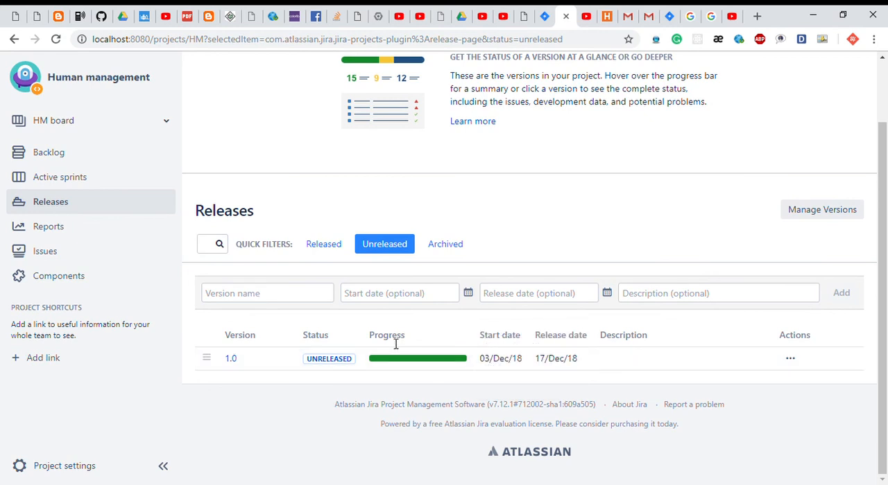
{"action": "left_click", "coordinate": [114, 175]}
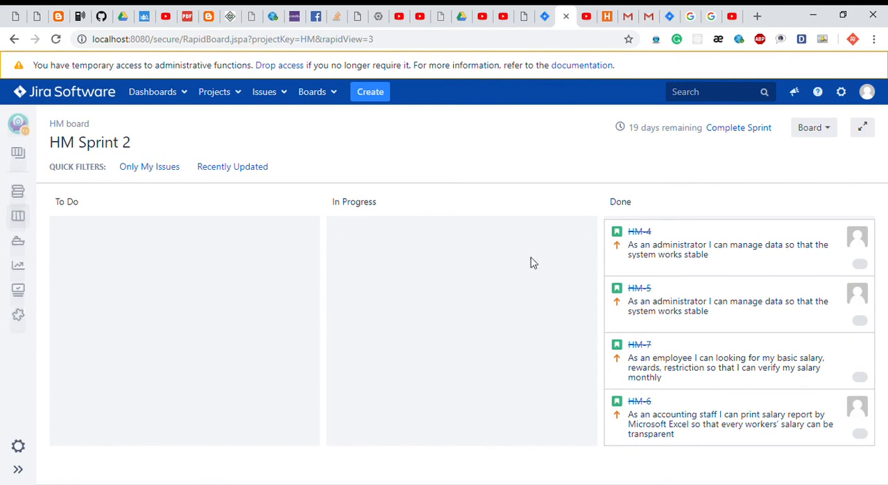
{"action": "left_click_drag", "start_coordinate": [660, 244], "coordinate": [409, 270]}
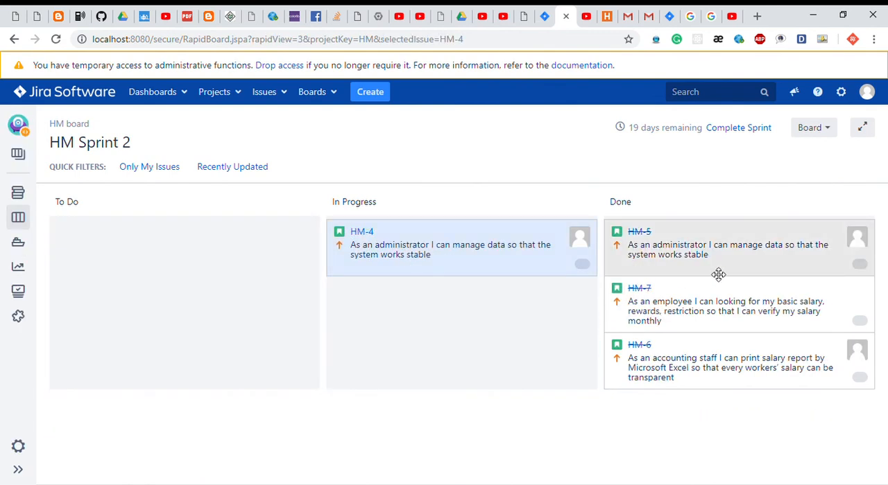
{"action": "left_click_drag", "start_coordinate": [718, 275], "coordinate": [452, 327]}
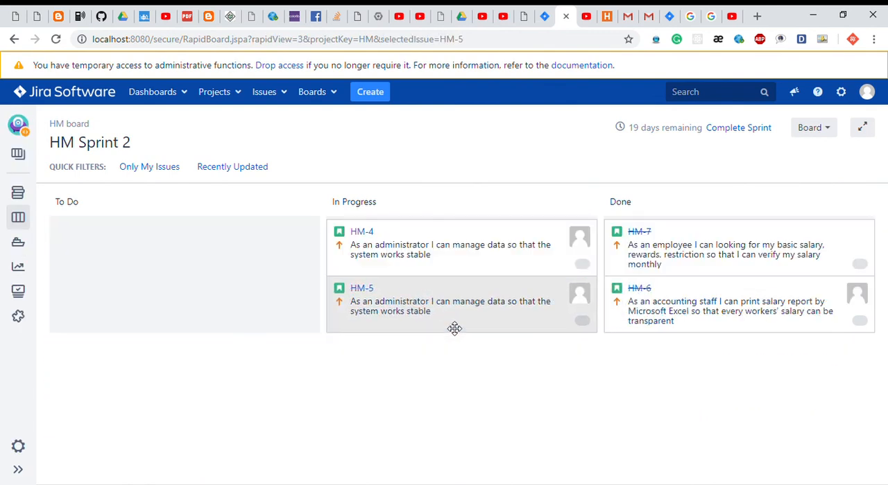
Inspect the issue status breakdown of version 1.0's progress bar on the Releases page.
{"action": "left_click", "coordinate": [26, 241]}
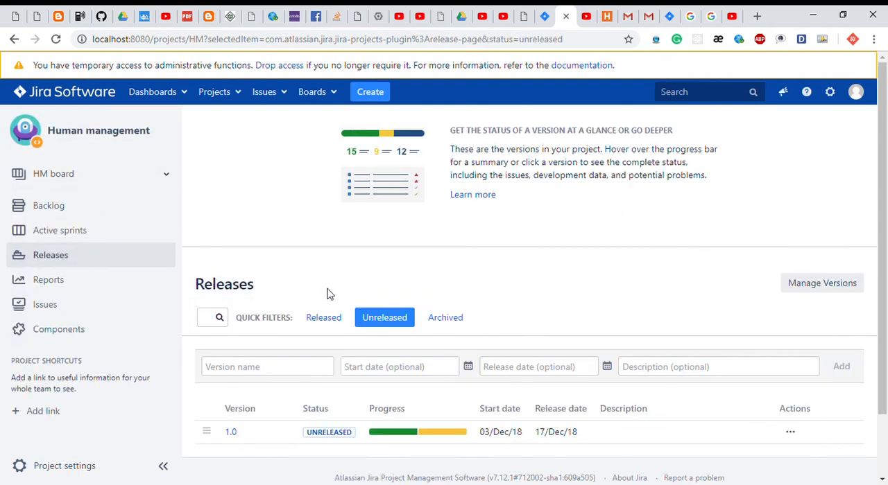
{"action": "scroll", "coordinate": [329, 295], "scroll_direction": "down", "scroll_amount": 2}
{"action": "mouse_move", "coordinate": [418, 361]}
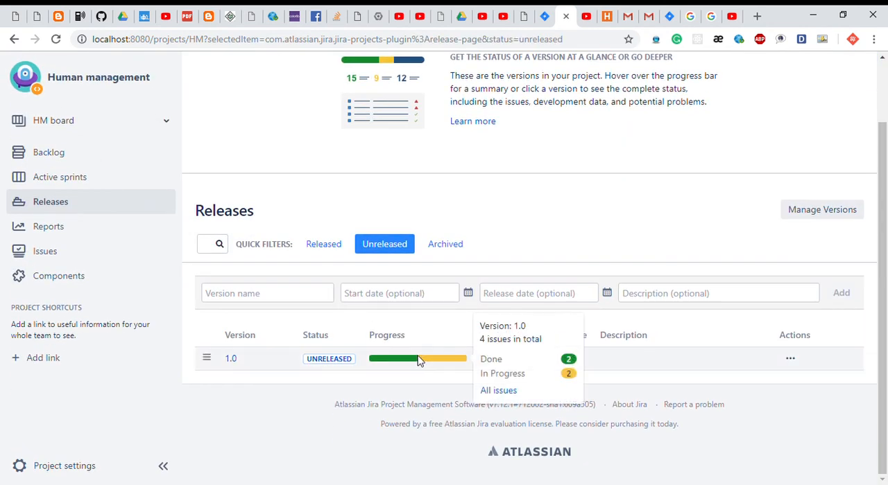
Move HM-4 and HM-5 from In Progress to Done on the sprint board and complete HM Sprint 2.
{"action": "left_click", "coordinate": [72, 176]}
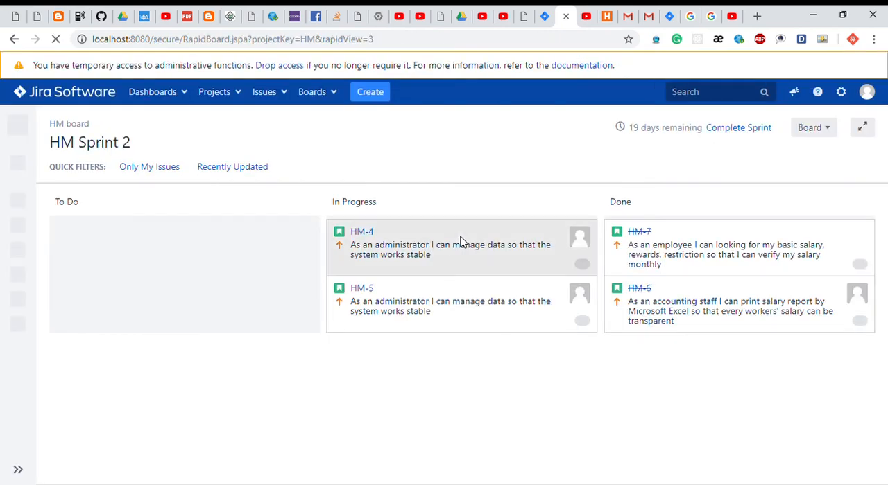
{"action": "left_click_drag", "start_coordinate": [462, 242], "coordinate": [690, 260]}
{"action": "left_click_drag", "start_coordinate": [471, 263], "coordinate": [707, 264]}
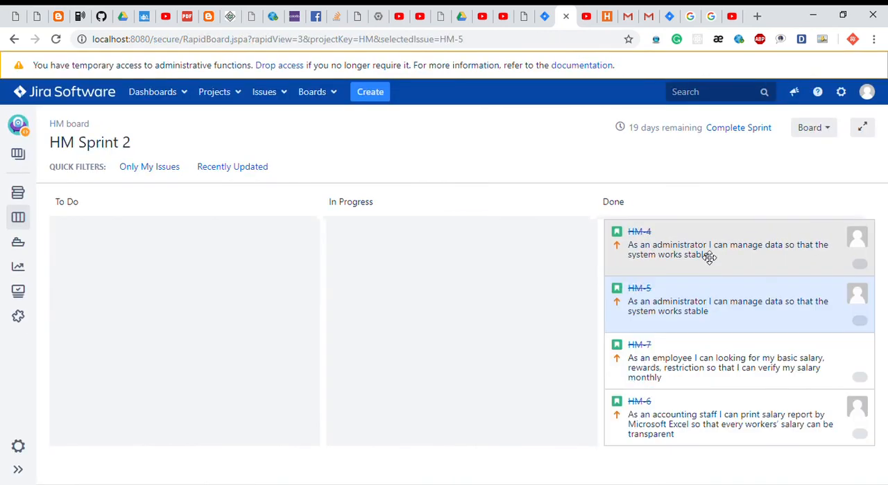
{"action": "left_click", "coordinate": [760, 130]}
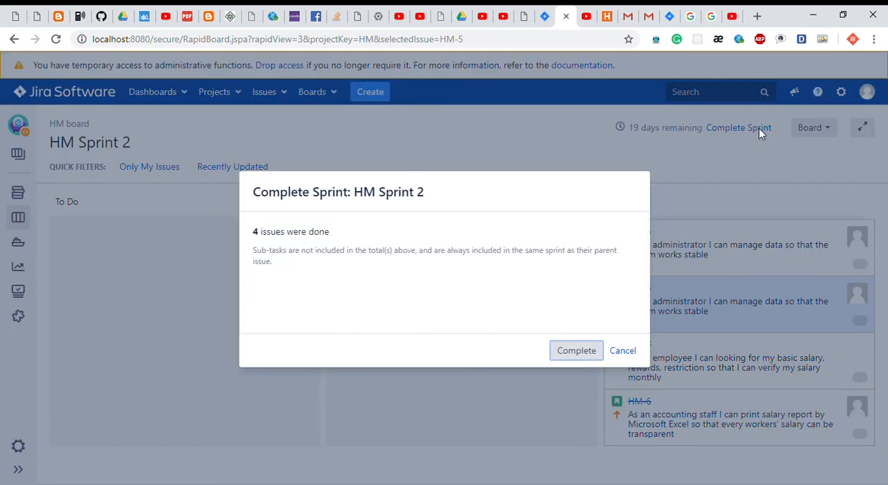
{"action": "left_click", "coordinate": [588, 351]}
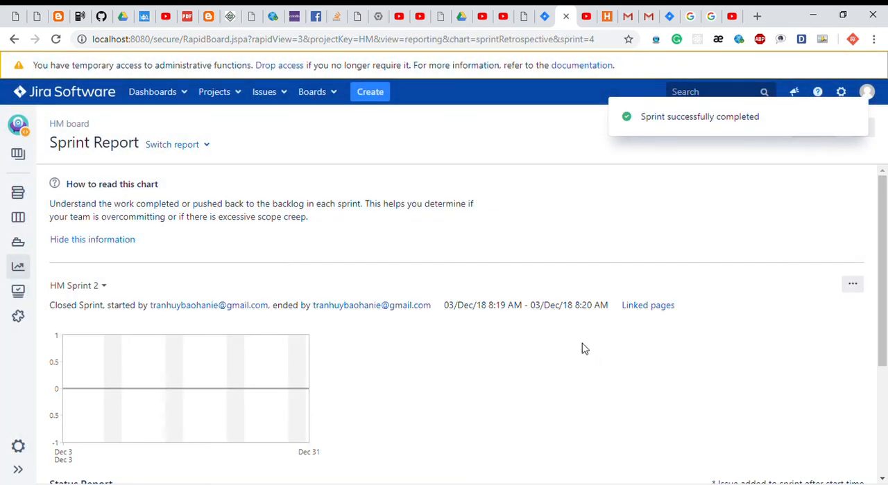
Release version 1.0 from the project's Releases page with the release date 17/Dec/18.
{"action": "left_click", "coordinate": [18, 242]}
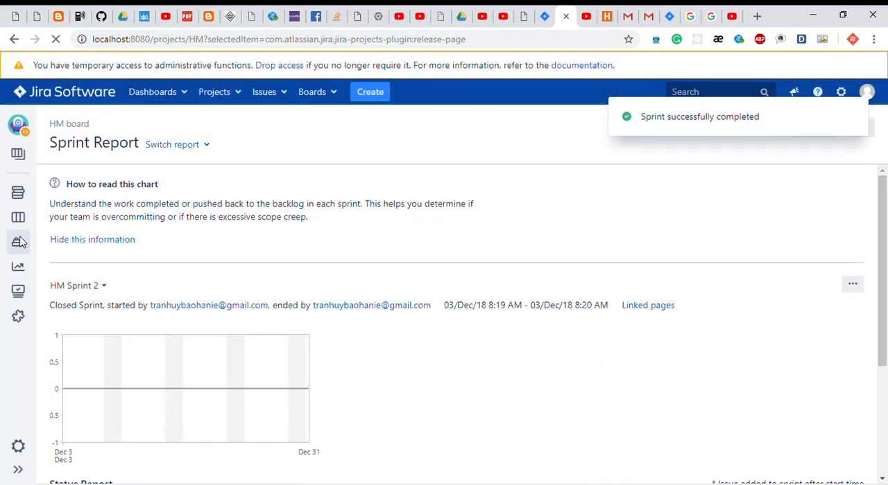
{"action": "scroll", "coordinate": [375, 219], "scroll_direction": "down", "scroll_amount": 1}
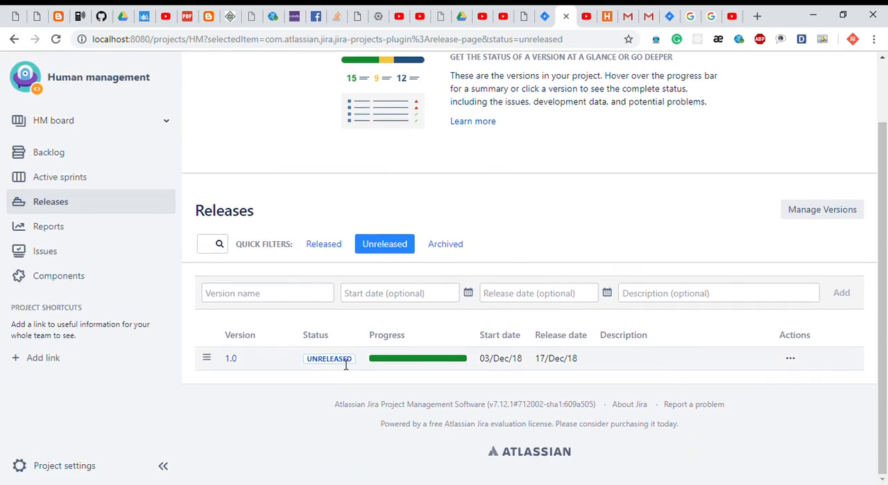
{"action": "left_click", "coordinate": [790, 359]}
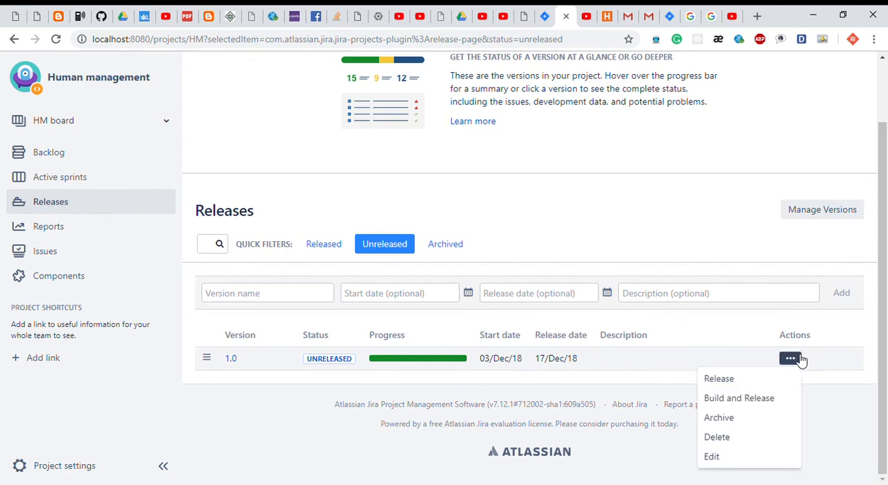
{"action": "left_click", "coordinate": [730, 380]}
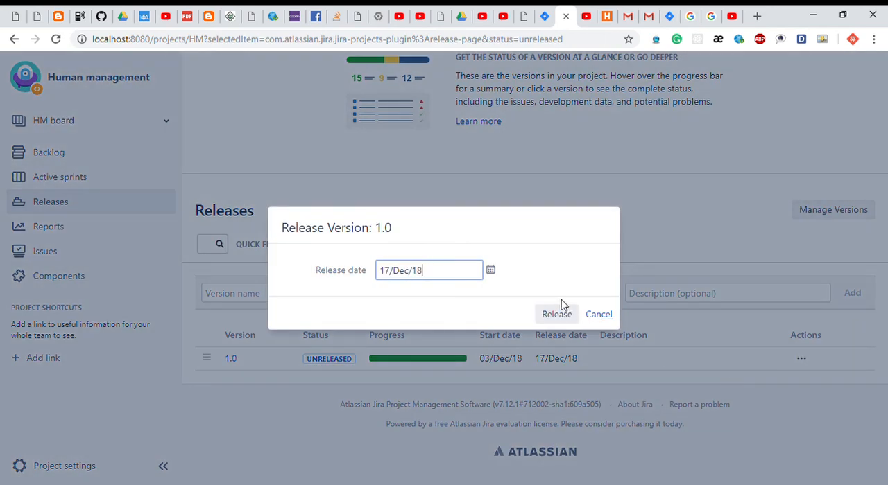
{"action": "left_click", "coordinate": [558, 313]}
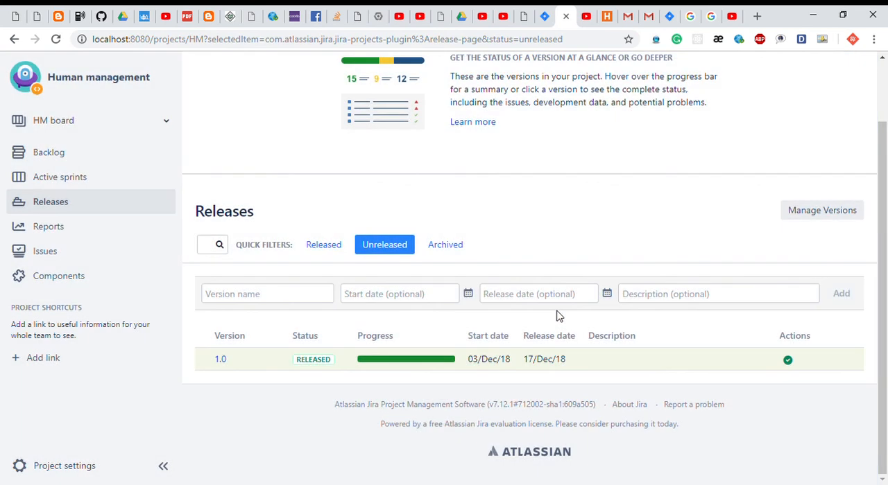
{"action": "left_click_drag", "start_coordinate": [296, 360], "coordinate": [336, 364]}
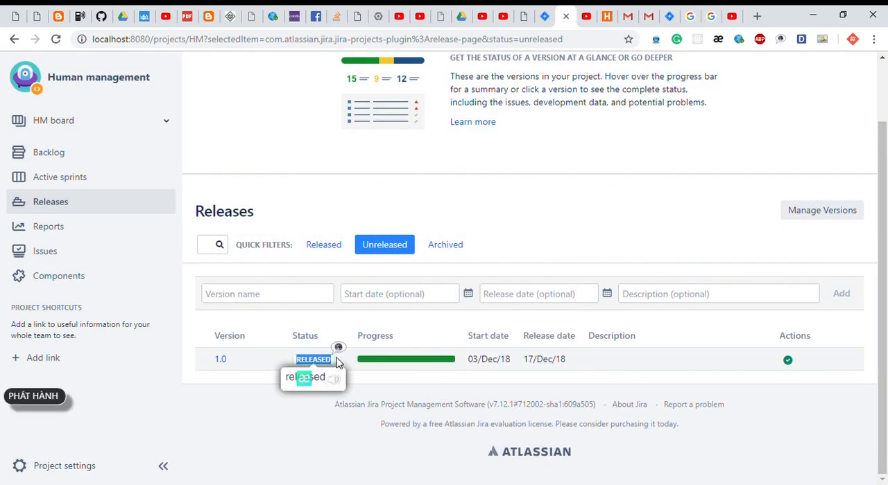
Review the completed issues in HM Sprint 2's Sprint Report and view the sprint's Burndown Chart.
{"action": "left_click", "coordinate": [77, 235]}
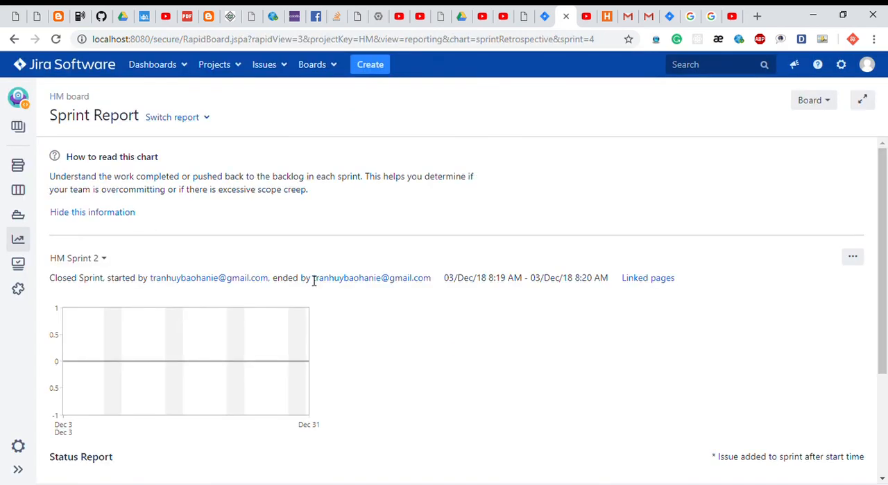
{"action": "scroll", "coordinate": [313, 281], "scroll_direction": "down", "scroll_amount": 2}
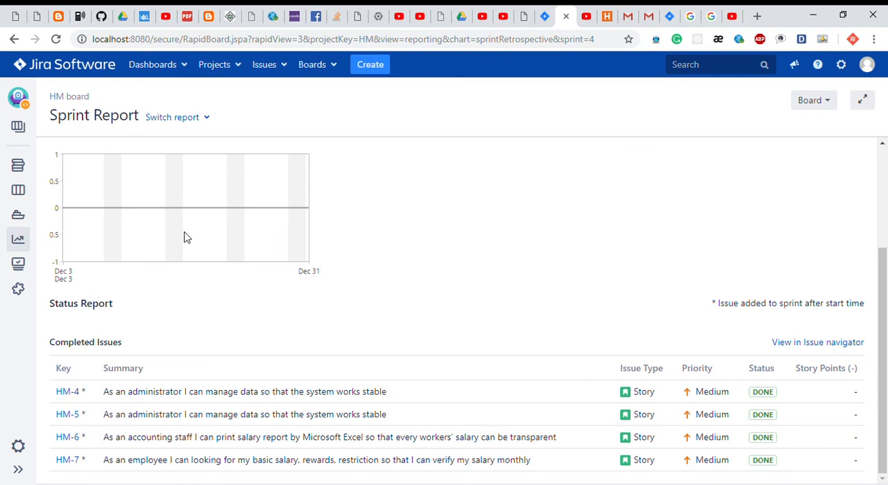
{"action": "left_click", "coordinate": [195, 124]}
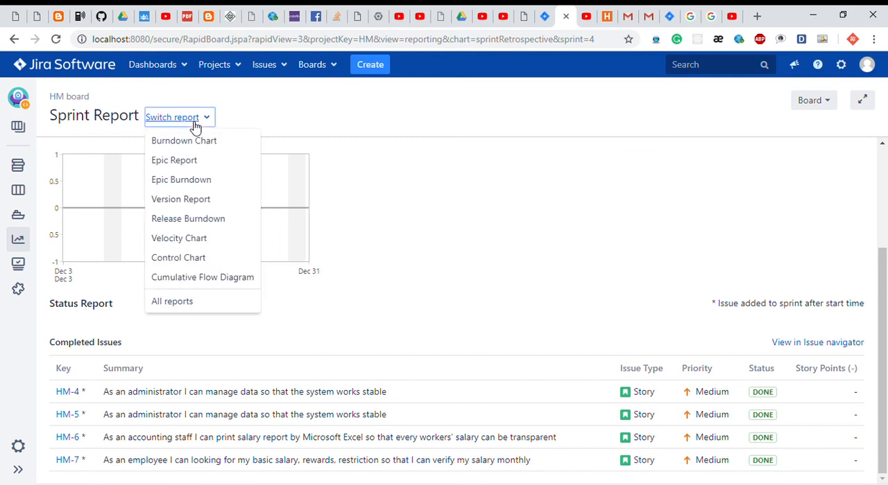
{"action": "left_click", "coordinate": [182, 142]}
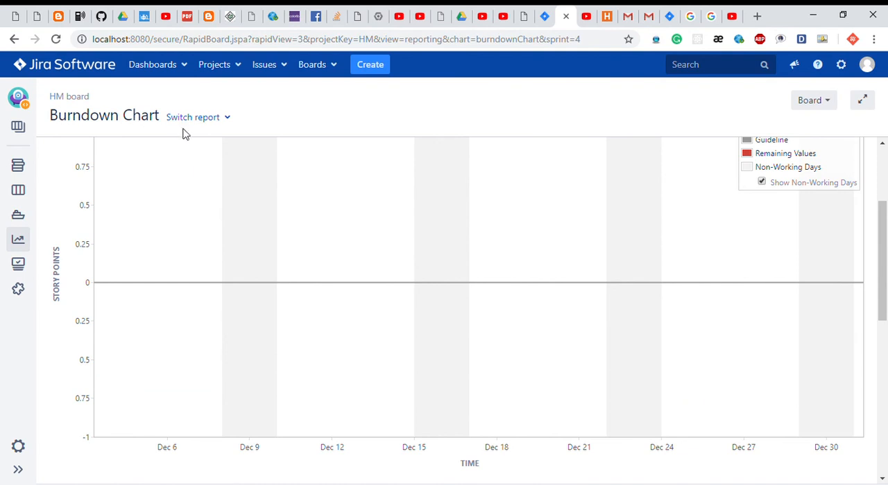
View the board's Epic Report and return to the Sprint Report for HM Sprint 2.
{"action": "left_click", "coordinate": [179, 120]}
{"action": "left_click", "coordinate": [189, 161]}
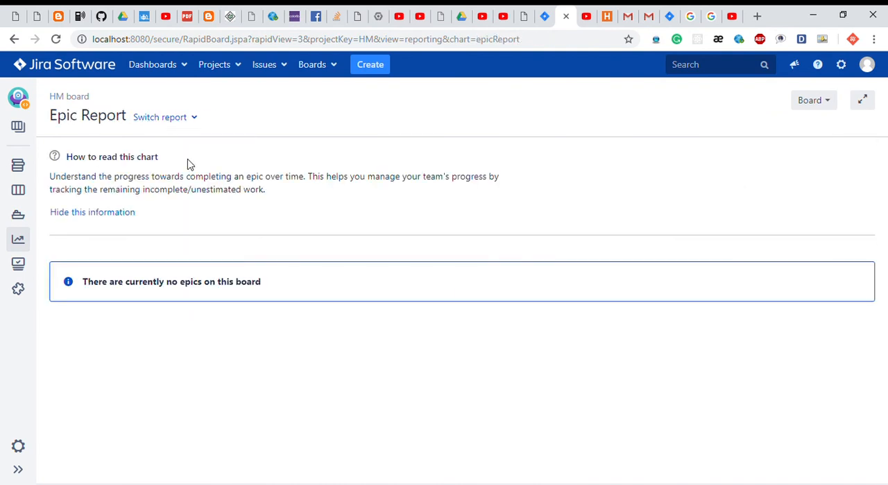
{"action": "left_click", "coordinate": [180, 120]}
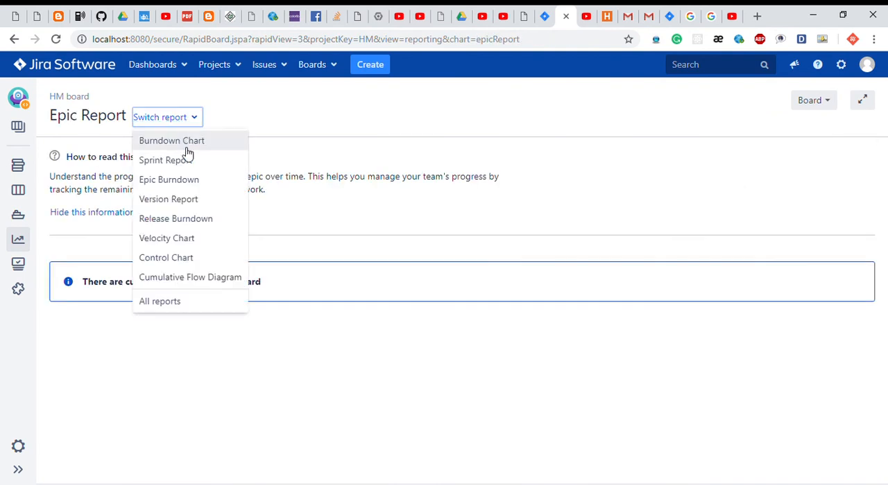
{"action": "left_click", "coordinate": [185, 160]}
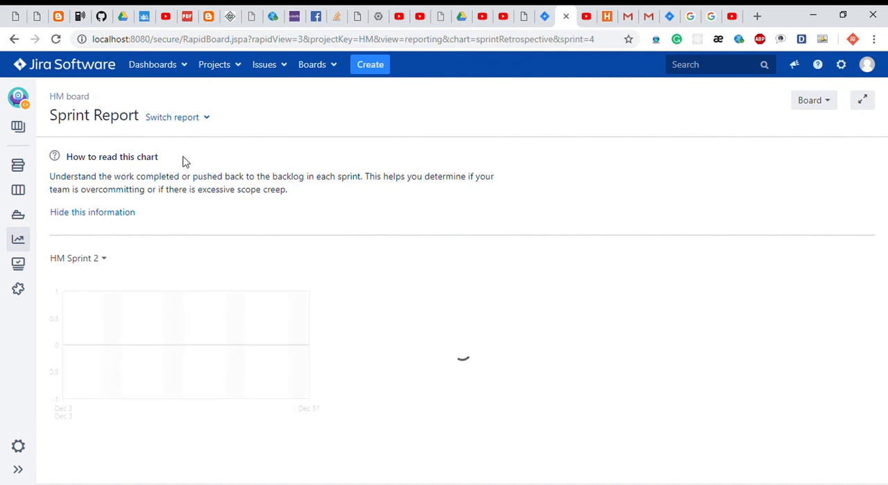
Examine the Release Burndown report for version 1.0.
{"action": "left_click", "coordinate": [175, 116]}
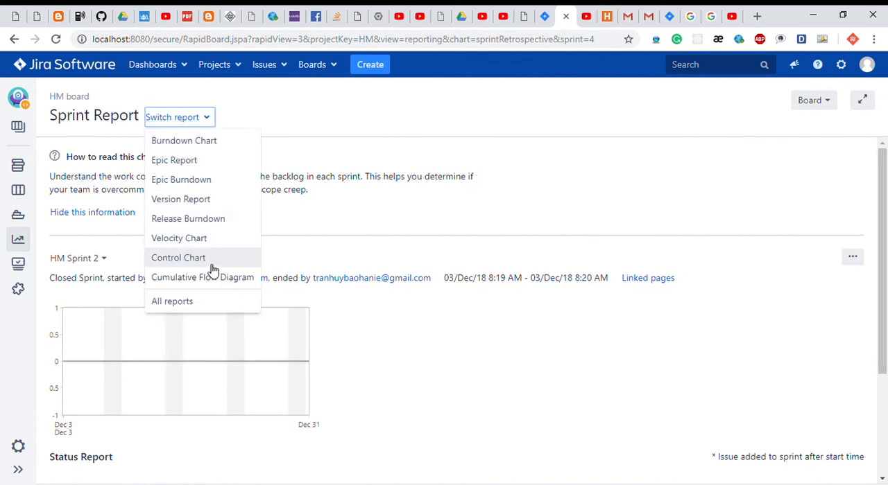
{"action": "left_click", "coordinate": [189, 221]}
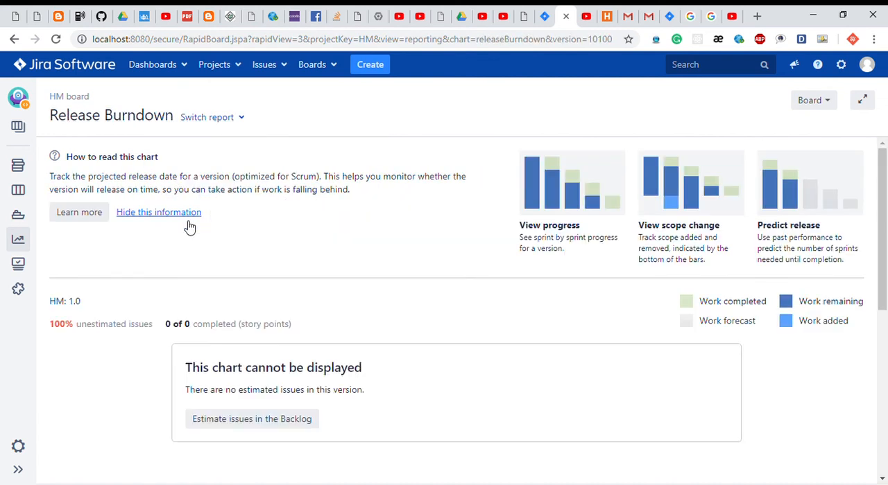
{"action": "scroll", "coordinate": [232, 251], "scroll_direction": "down", "scroll_amount": 1}
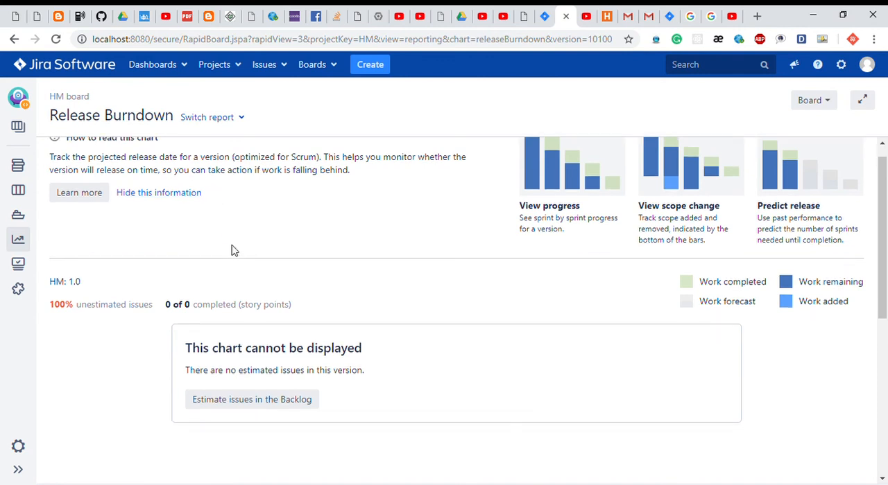
{"action": "scroll", "coordinate": [232, 246], "scroll_direction": "up", "scroll_amount": 1}
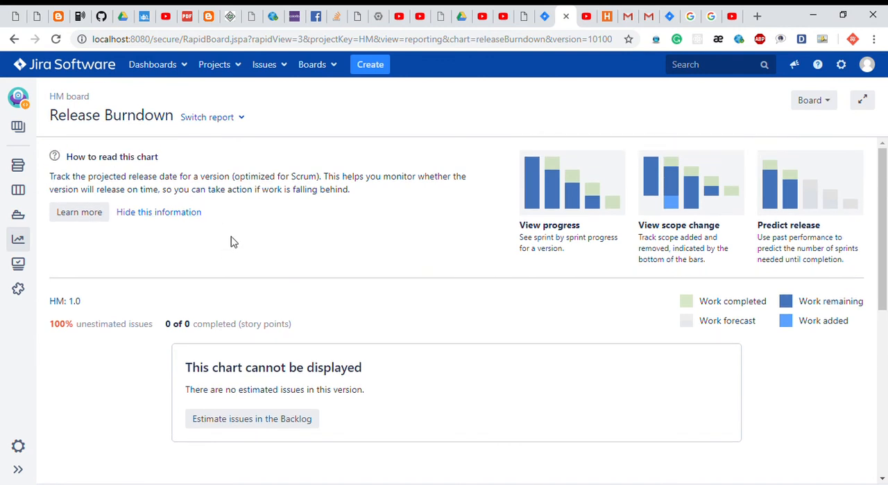
Examine the board's Control Chart, including its cycle time statistics, legend, timeframe and refinement options.
{"action": "left_click", "coordinate": [204, 118]}
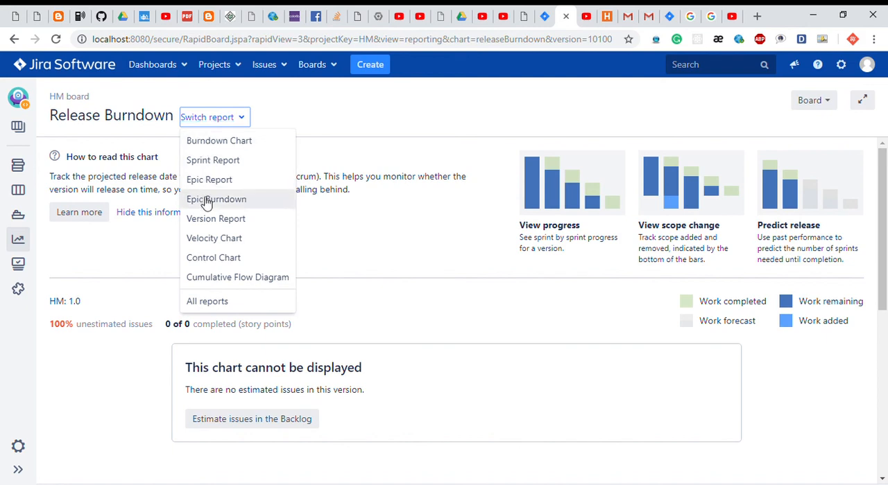
{"action": "left_click", "coordinate": [221, 266]}
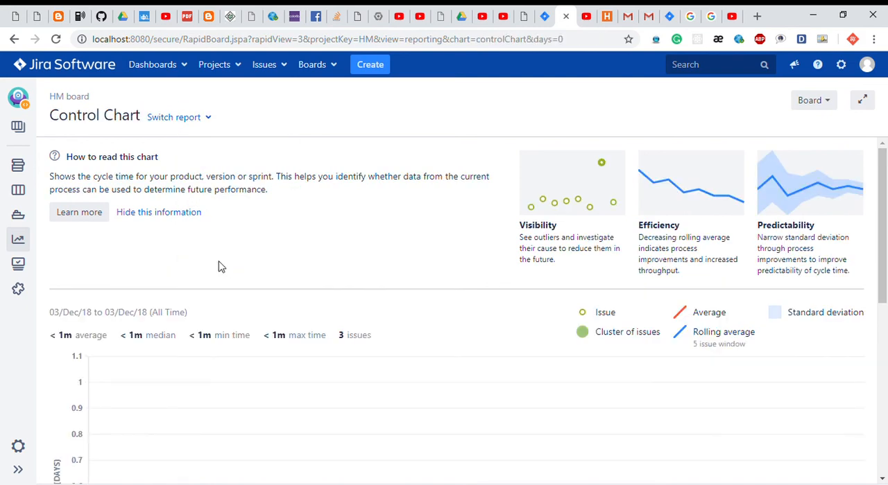
{"action": "scroll", "coordinate": [218, 267], "scroll_direction": "down", "scroll_amount": 1}
{"action": "scroll", "coordinate": [224, 267], "scroll_direction": "down", "scroll_amount": 4}
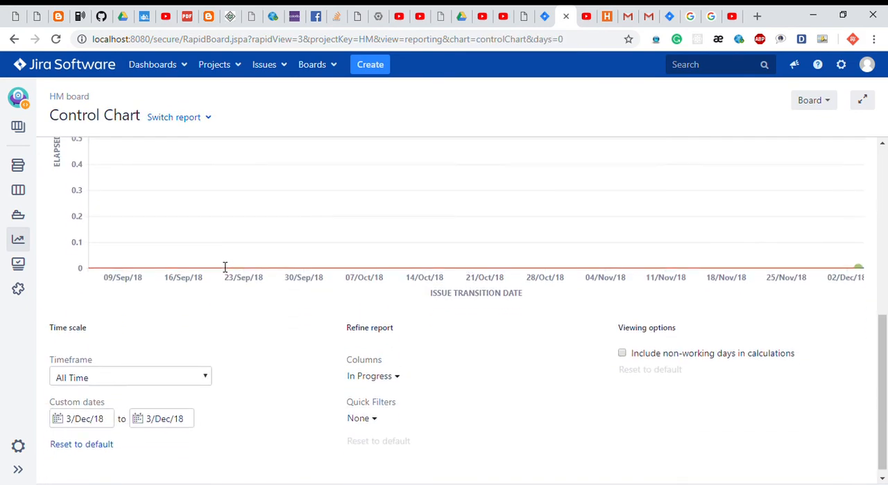
{"action": "scroll", "coordinate": [224, 267], "scroll_direction": "down", "scroll_amount": 1}
{"action": "scroll", "coordinate": [219, 266], "scroll_direction": "up", "scroll_amount": 6}
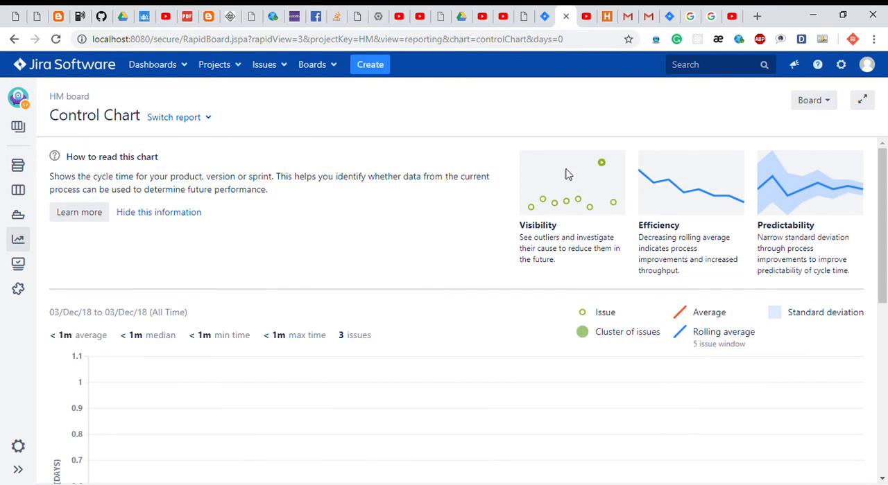
{"action": "scroll", "coordinate": [418, 324], "scroll_direction": "down", "scroll_amount": 5}
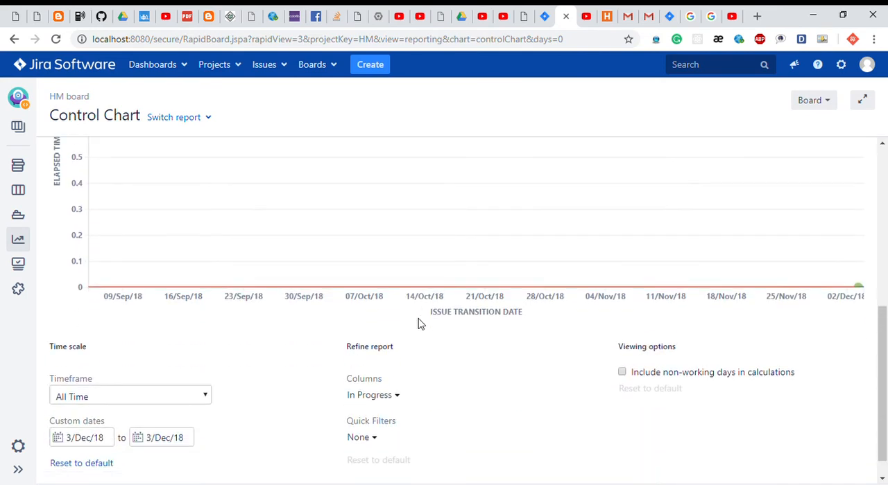
{"action": "scroll", "coordinate": [419, 323], "scroll_direction": "up", "scroll_amount": 2}
{"action": "scroll", "coordinate": [168, 392], "scroll_direction": "up", "scroll_amount": 2}
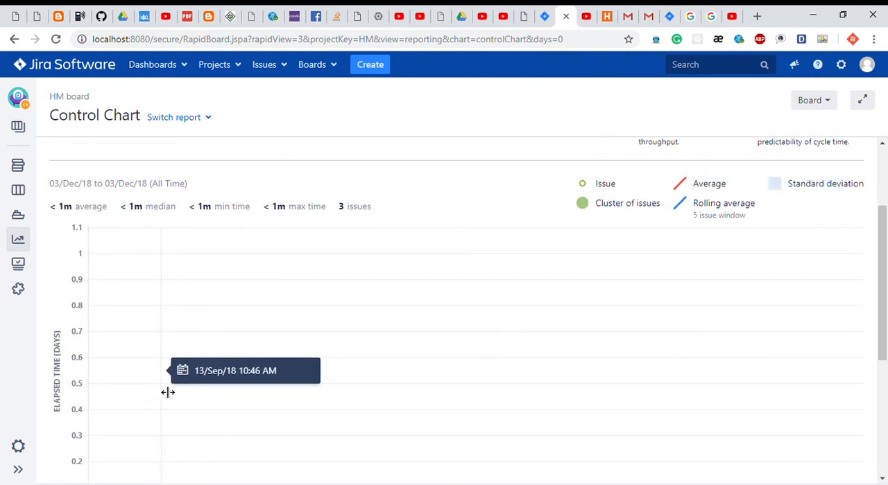
{"action": "scroll", "coordinate": [315, 312], "scroll_direction": "up", "scroll_amount": 2}
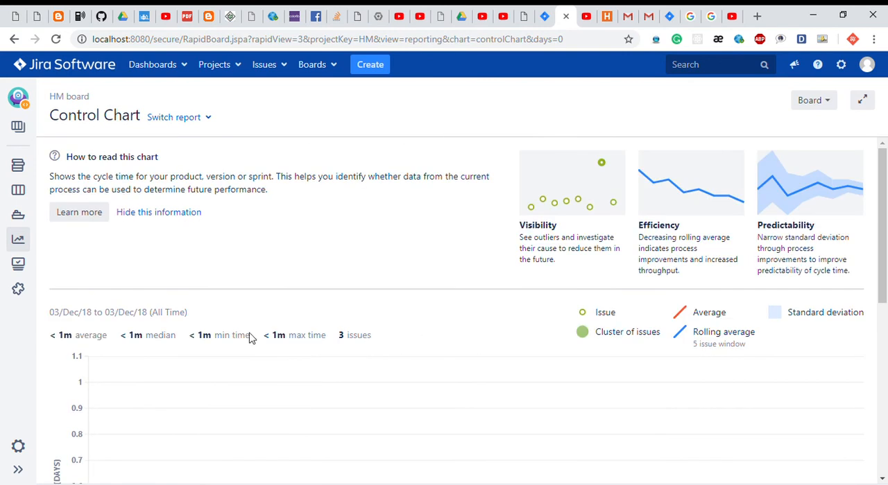
{"action": "scroll", "coordinate": [351, 285], "scroll_direction": "down", "scroll_amount": 2}
{"action": "scroll", "coordinate": [351, 285], "scroll_direction": "up", "scroll_amount": 2}
Open the HM project's issues list.
{"action": "left_click", "coordinate": [23, 264]}
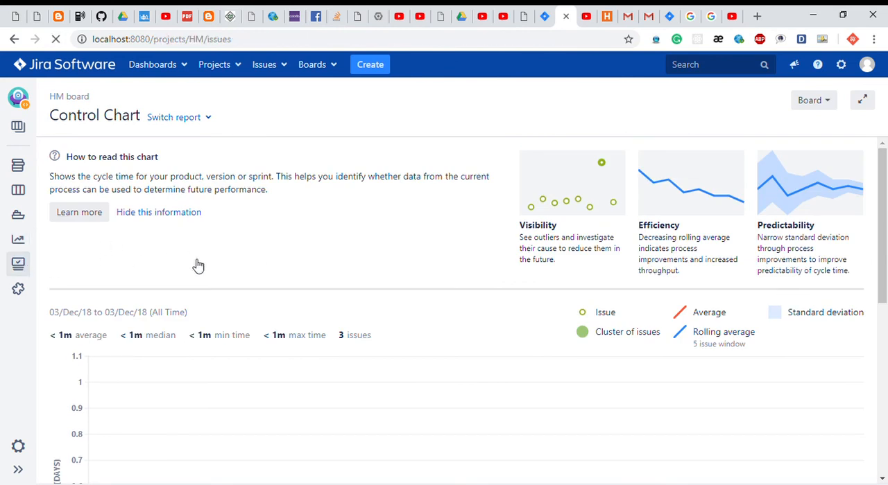